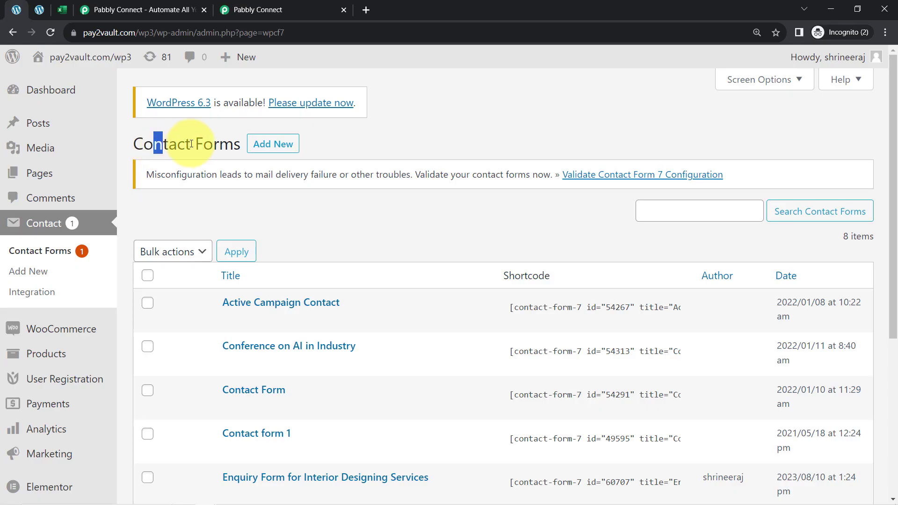
Look over the enquiries spreadsheet in Excel and the Contact Form 7 list in WordPress, including the interior designing enquiry form
left_click(62, 9)
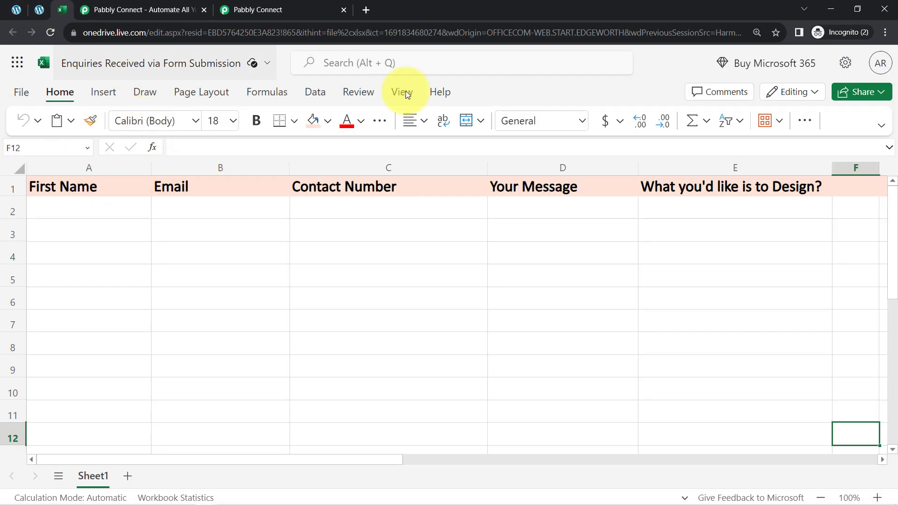
left_click(17, 9)
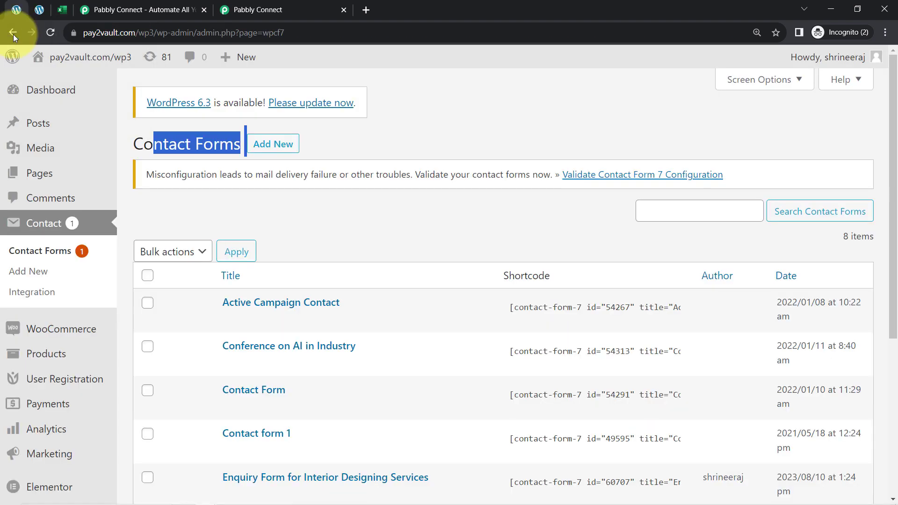
scroll(253, 212, "down", 4)
mouse_move(311, 290)
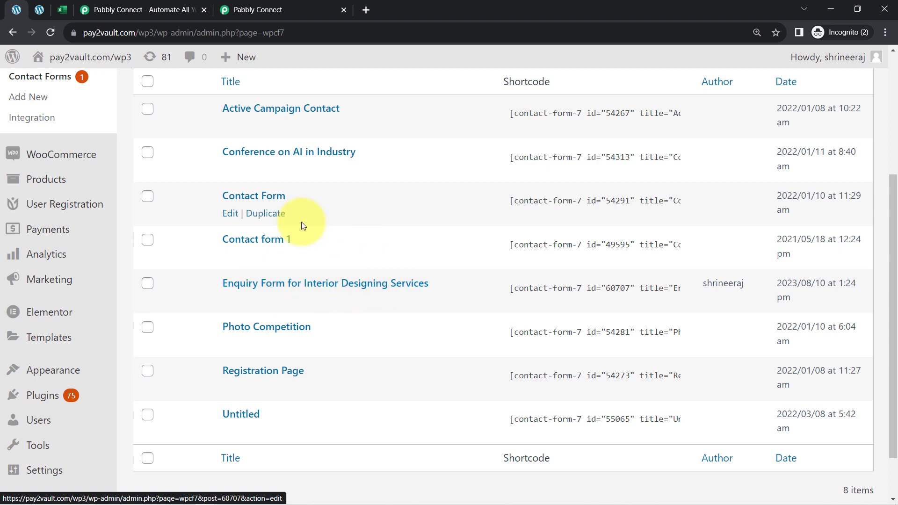
scroll(234, 164, "up", 4)
Open the published "Enquiry Form For Interior Designing Services" page in a new browser tab and collapse its survey pop-up
left_click(29, 9)
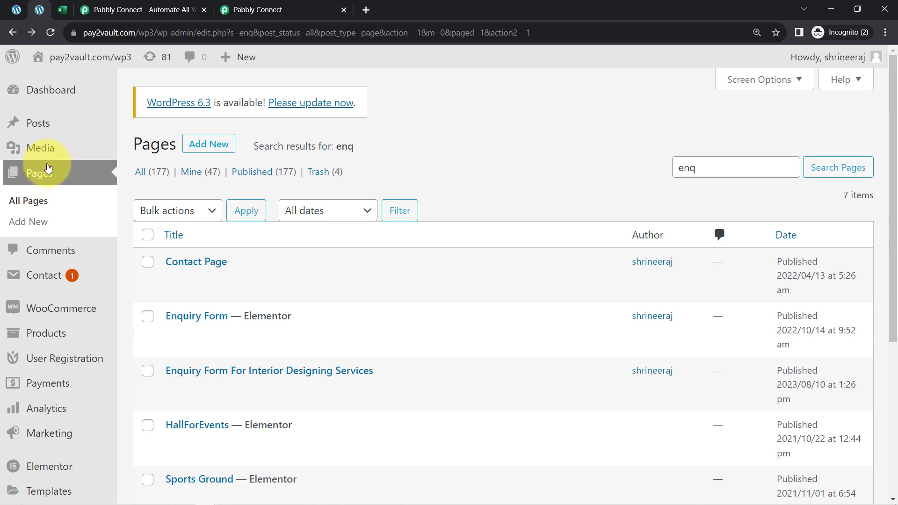
scroll(280, 254, "down", 4)
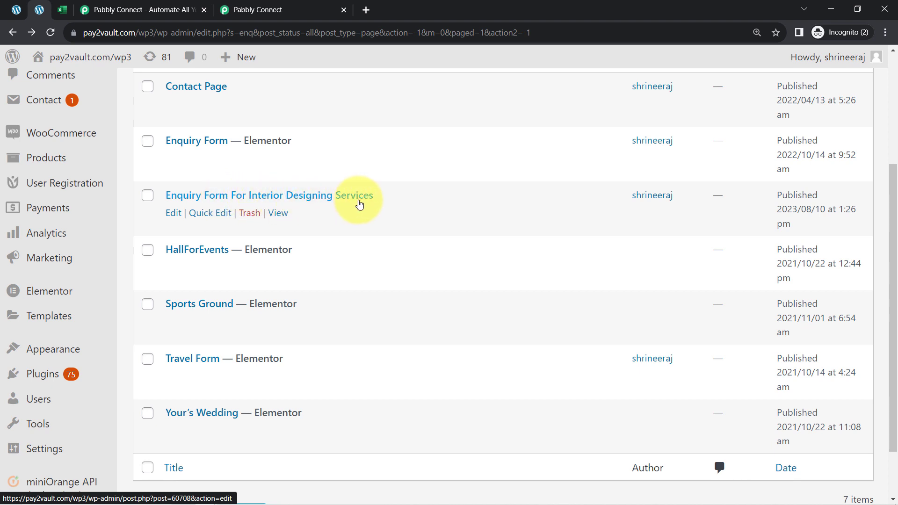
right_click(278, 218)
left_click(288, 221)
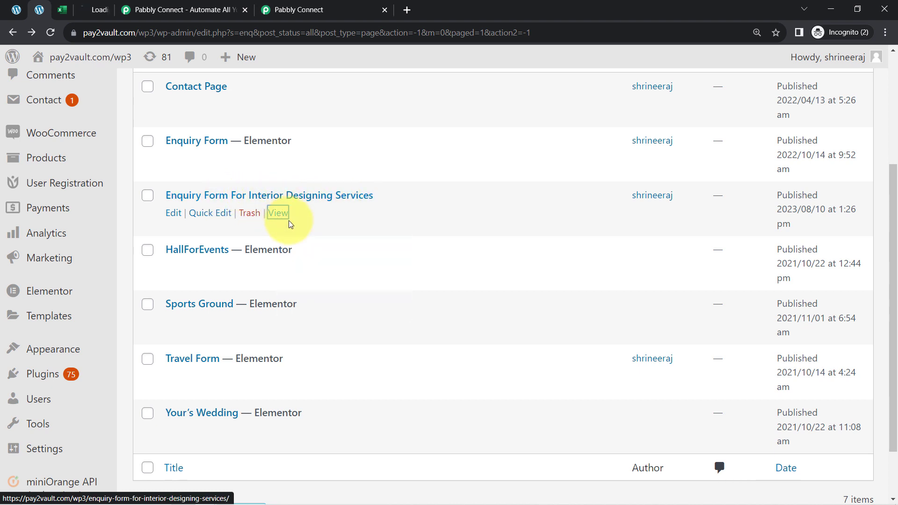
left_click(161, 10)
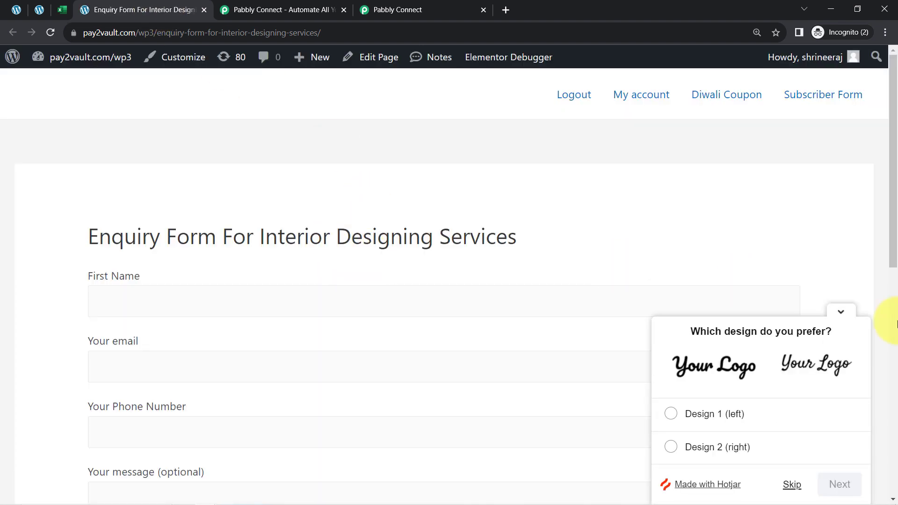
left_click(836, 313)
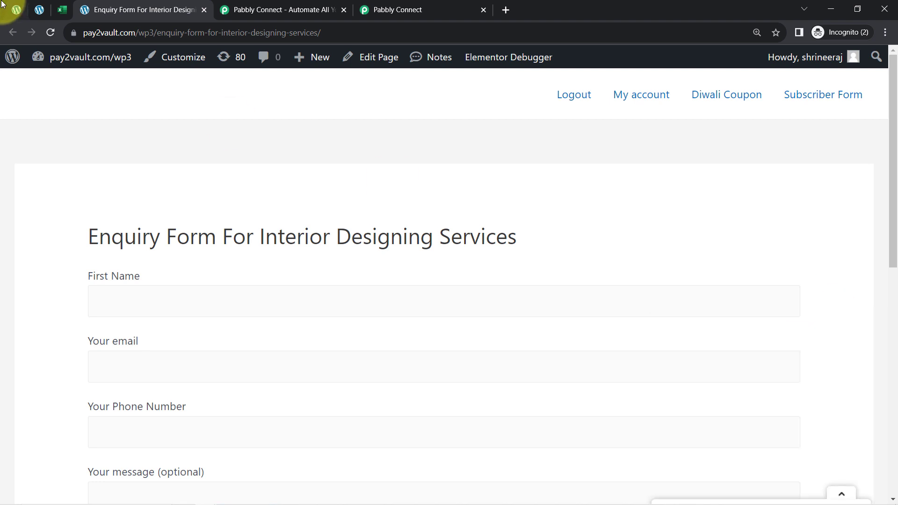
Pin the enquiry form page's browser tab, place it before the Excel tab, and return to the enquiries spreadsheet
left_click(60, 10)
right_click(104, 8)
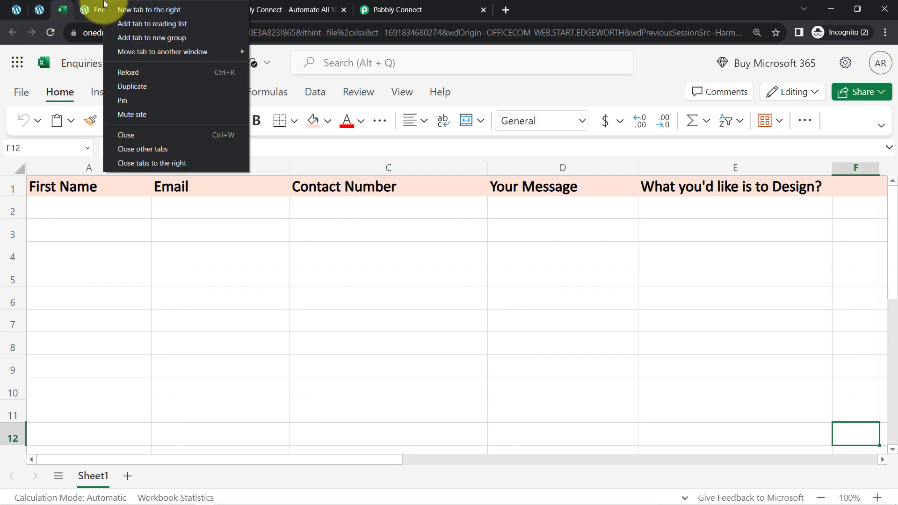
left_click(121, 101)
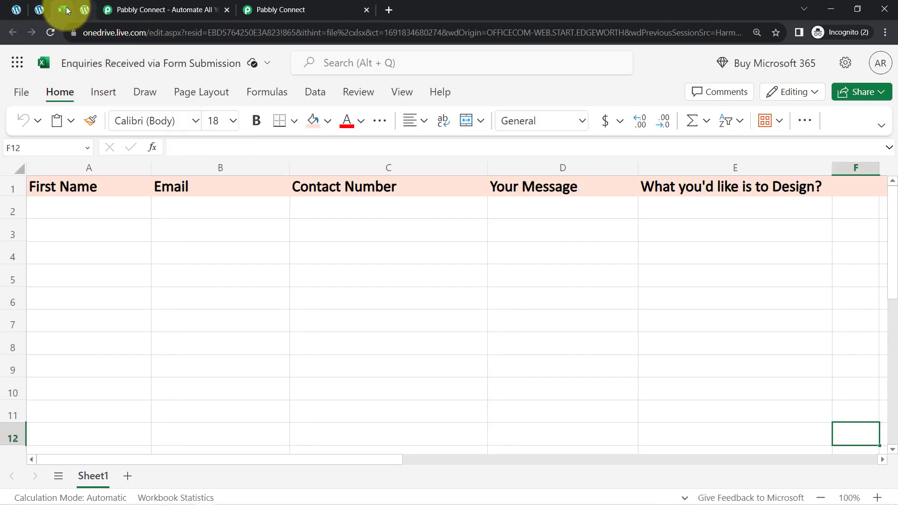
left_click_drag(80, 10, 66, 9)
left_click(84, 10)
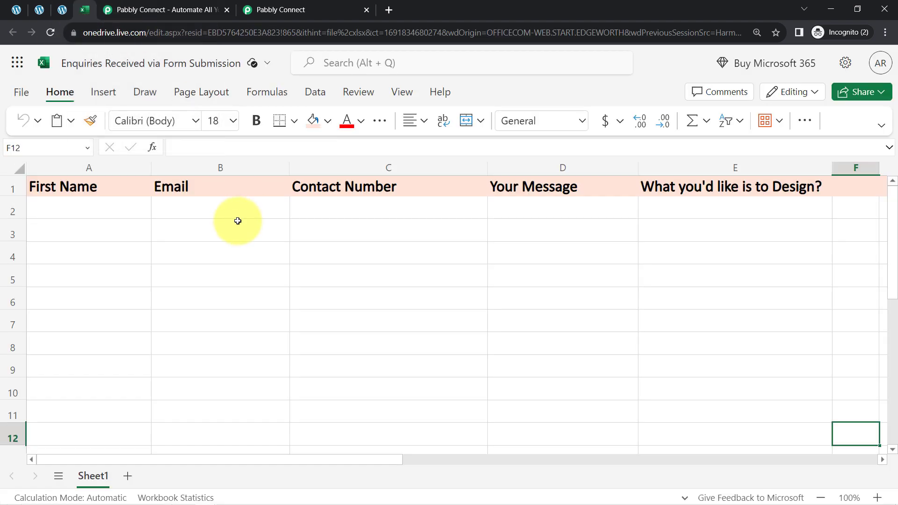
Switch to Pabbly Connect and look over its home page and dashboard
left_click(192, 7)
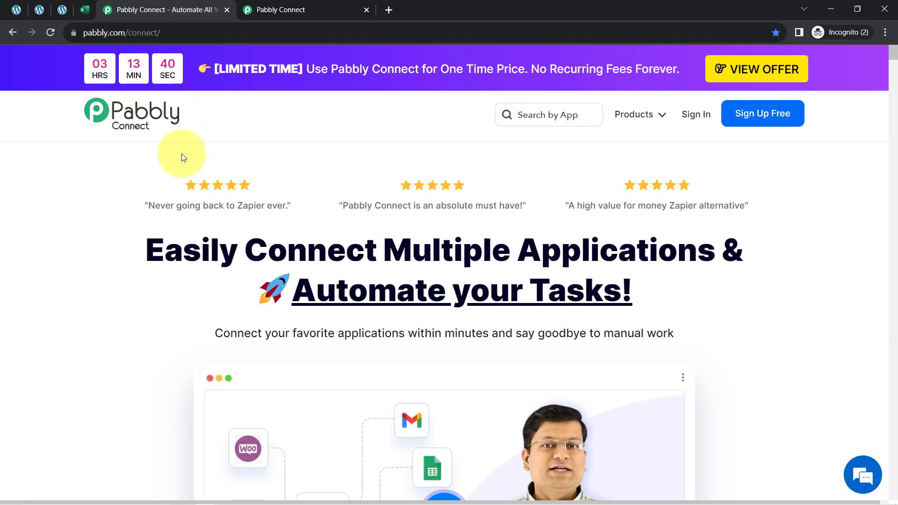
left_click(239, 6)
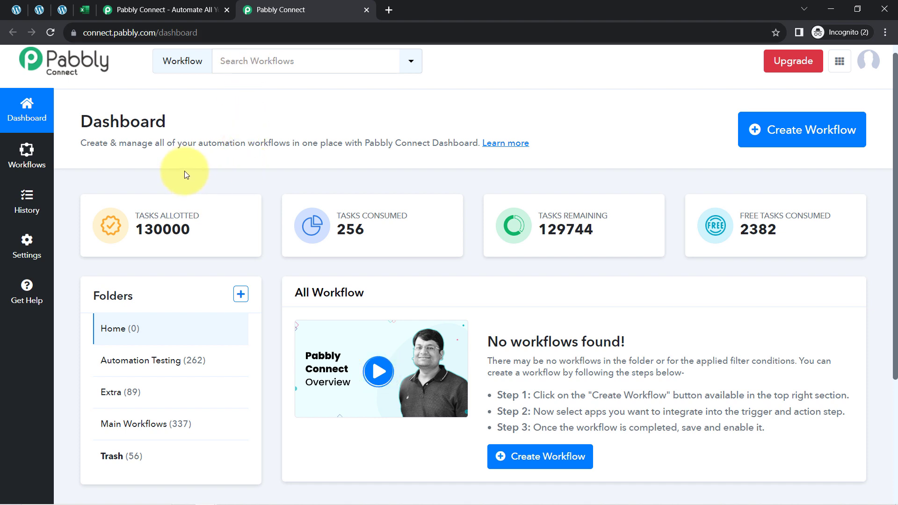
left_click(170, 8)
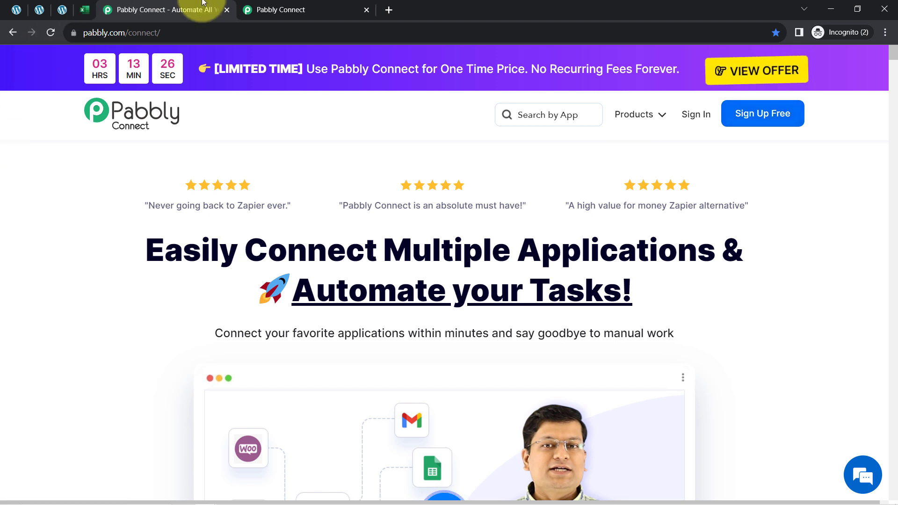
left_click(262, 6)
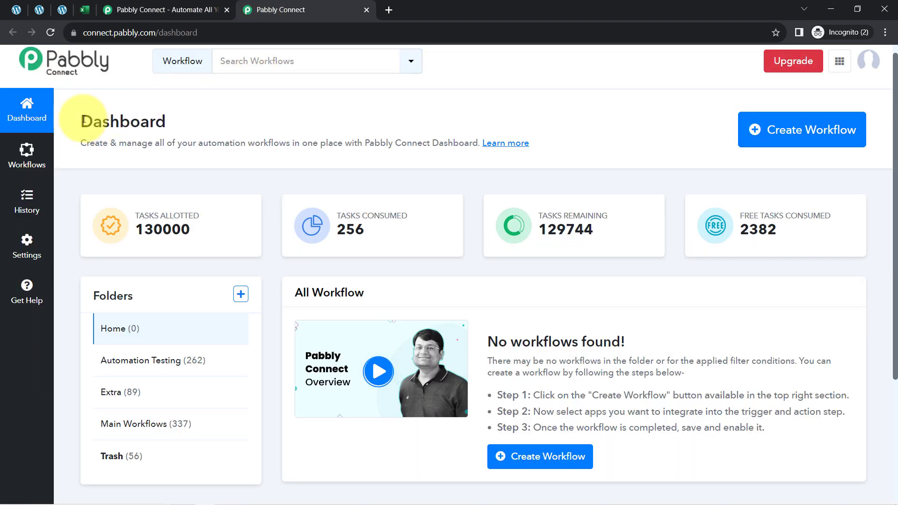
left_click_drag(79, 122, 177, 121)
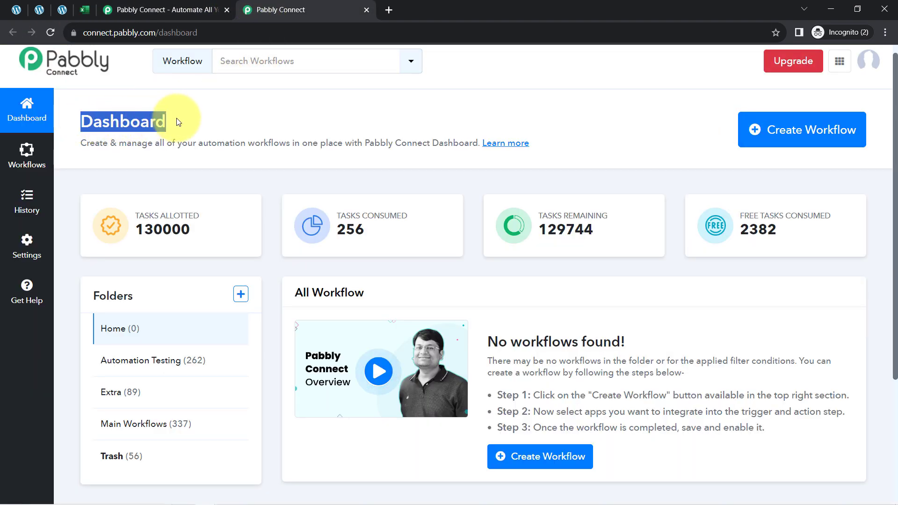
Create a workflow named "Add Contact Form 7 Submissions to Microsoft Excel Automatically"
left_click(786, 140)
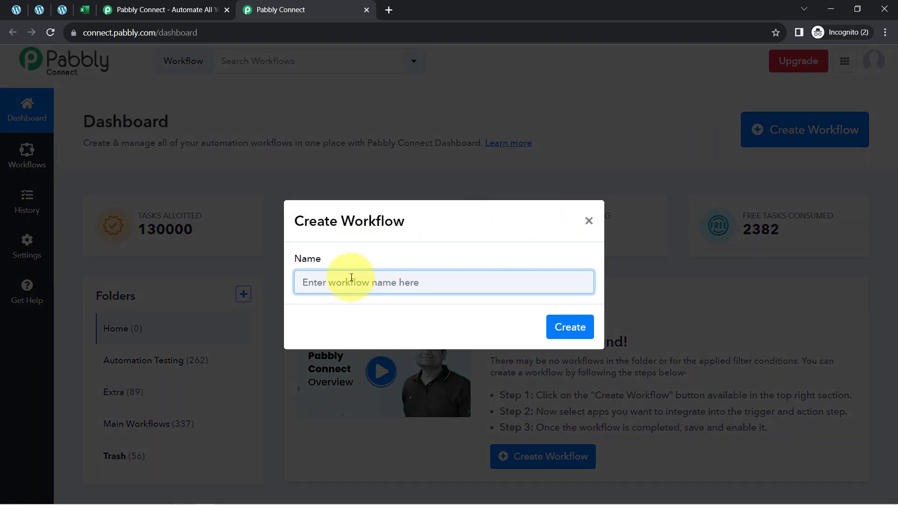
type("Add Contact Form 7 Submissions to Microsoft Excel Automatically")
left_click_drag(355, 278, 201, 304)
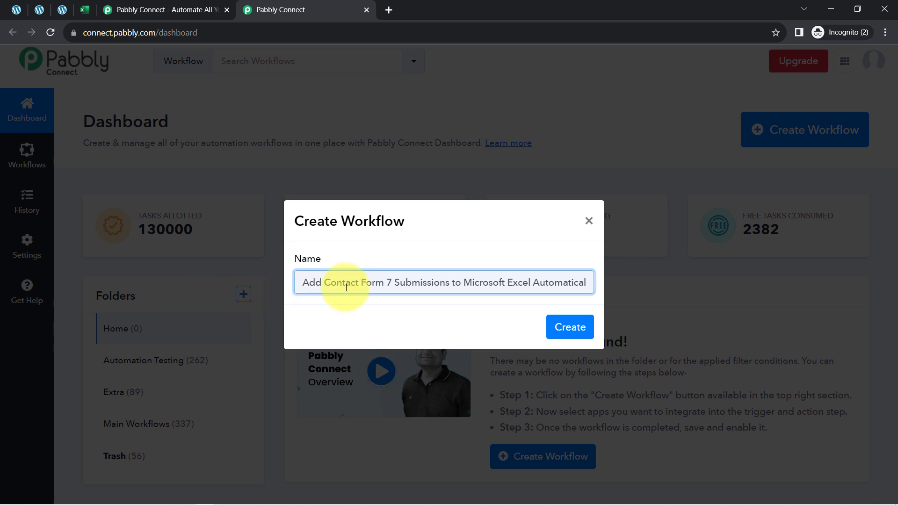
left_click_drag(320, 289, 352, 289)
left_click_drag(413, 286, 567, 279)
left_click(567, 326)
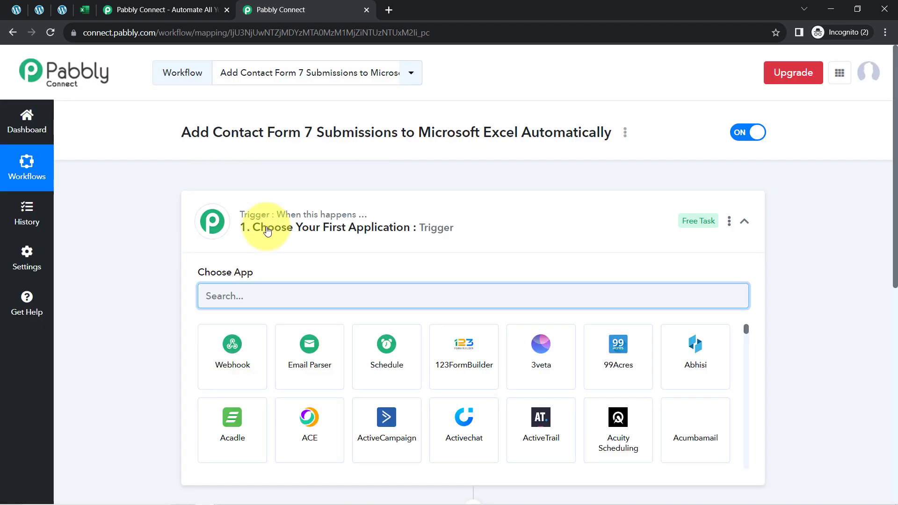
Choose Contact Form 7 as the workflow's trigger application
left_click(256, 201)
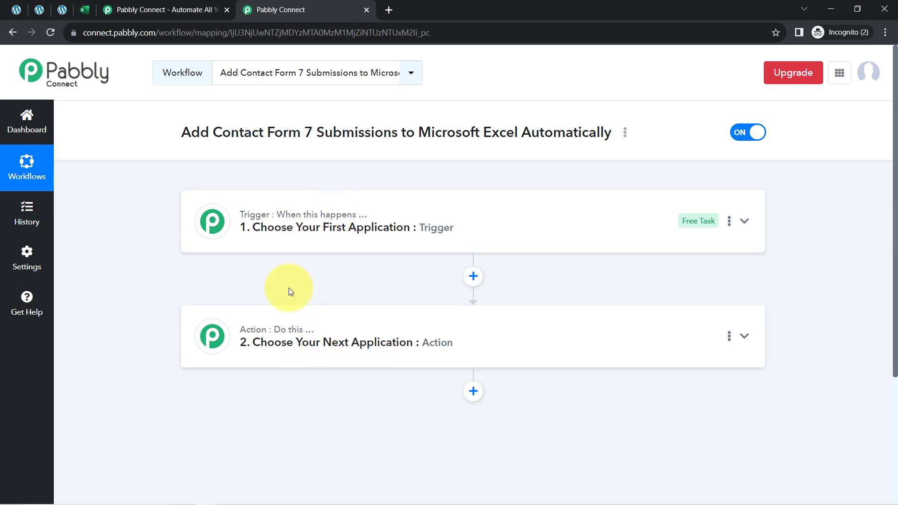
left_click(281, 223)
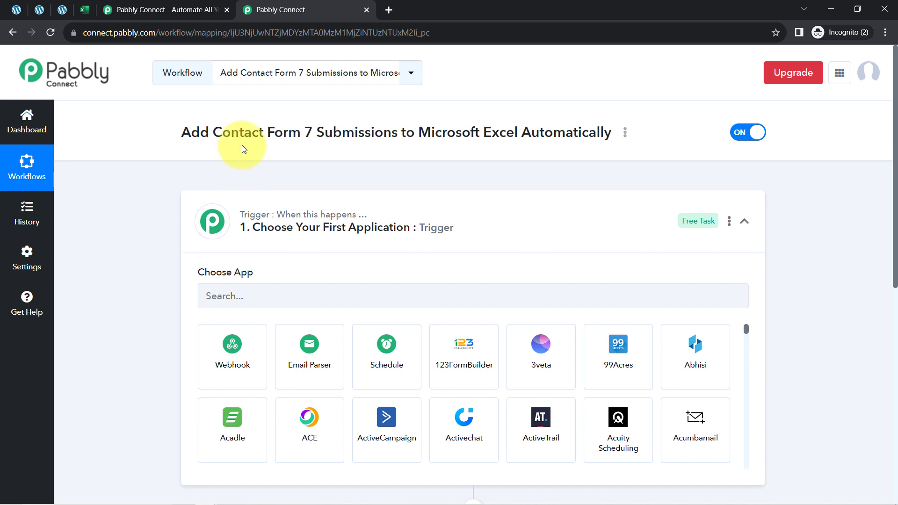
left_click_drag(191, 133, 582, 133)
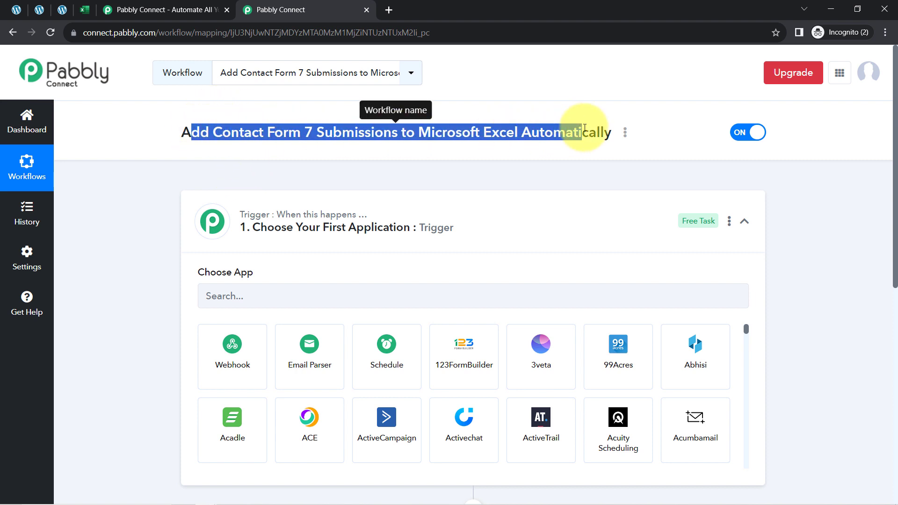
left_click(263, 294)
type("conta")
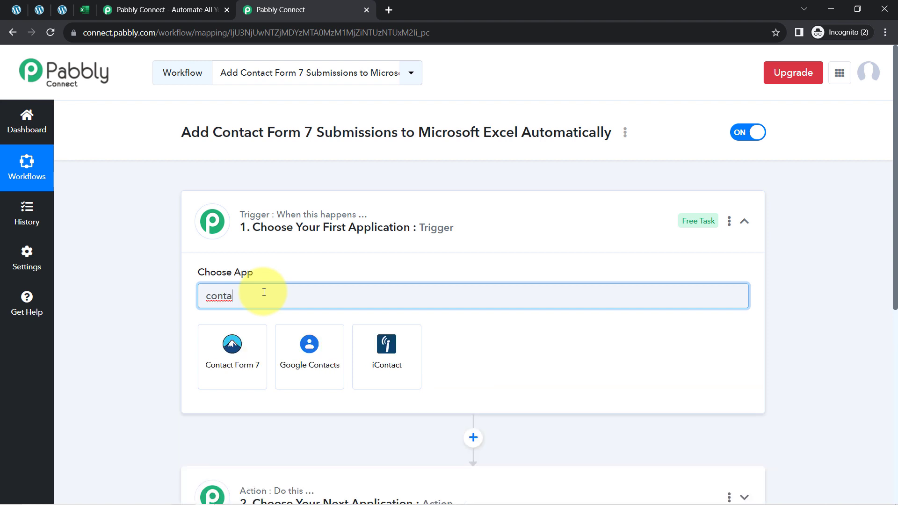
left_click(236, 365)
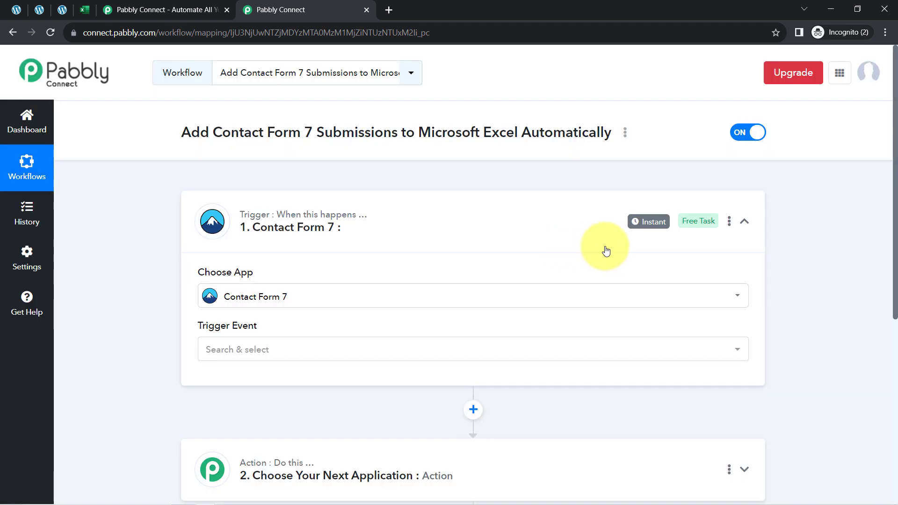
Choose Microsoft Excel as the application for the workflow's action step
scroll(884, 277, "down", 5)
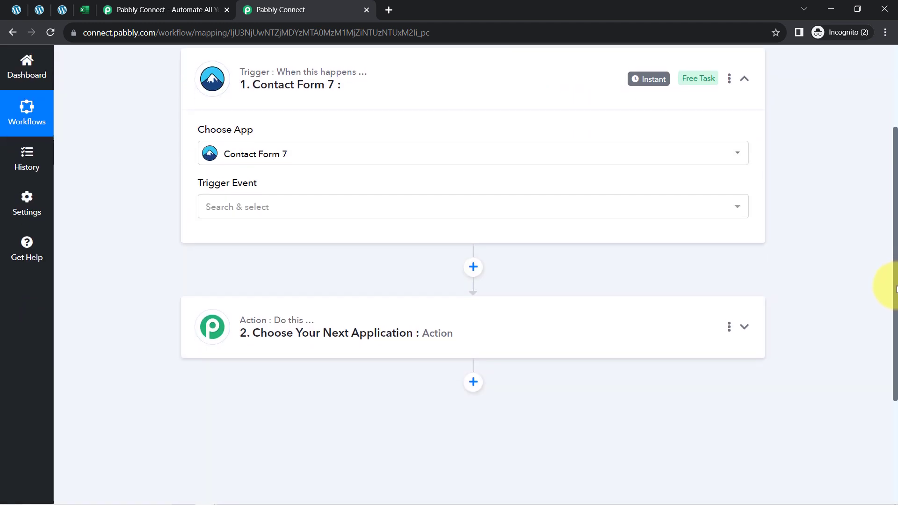
left_click(304, 240)
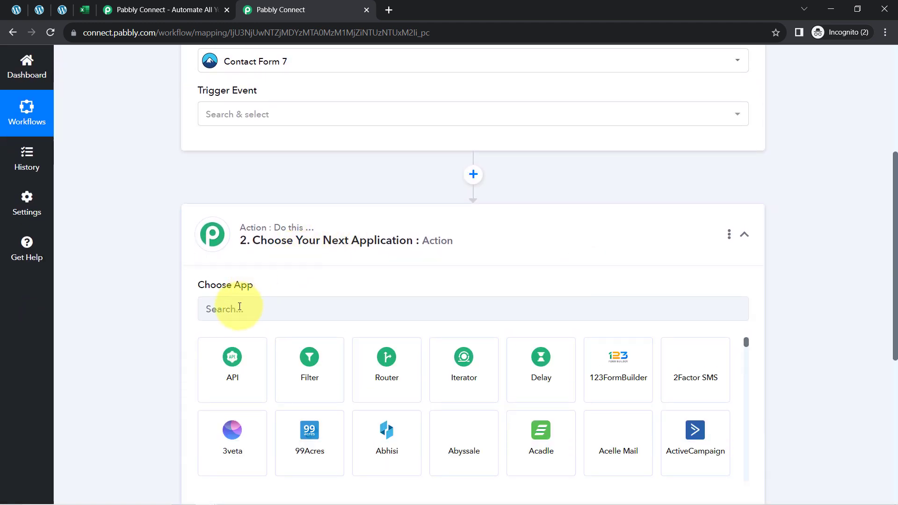
left_click(231, 306)
type("exce")
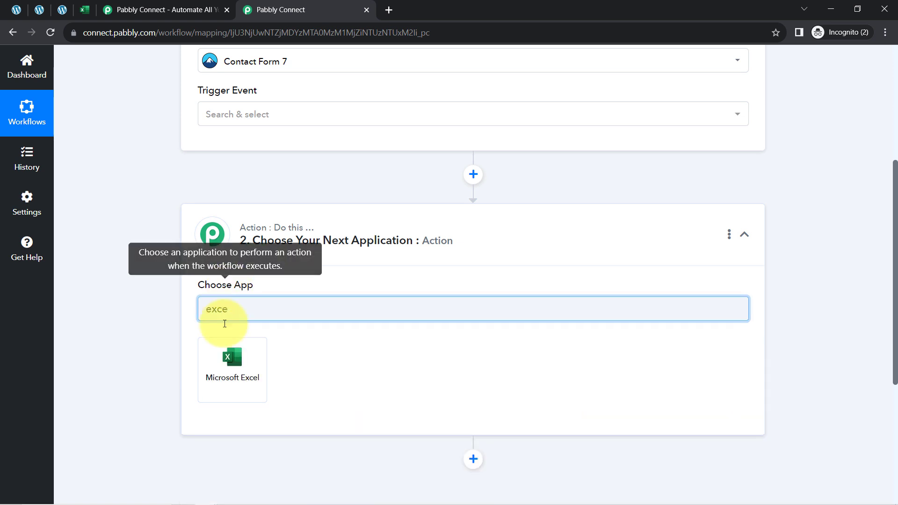
left_click(231, 358)
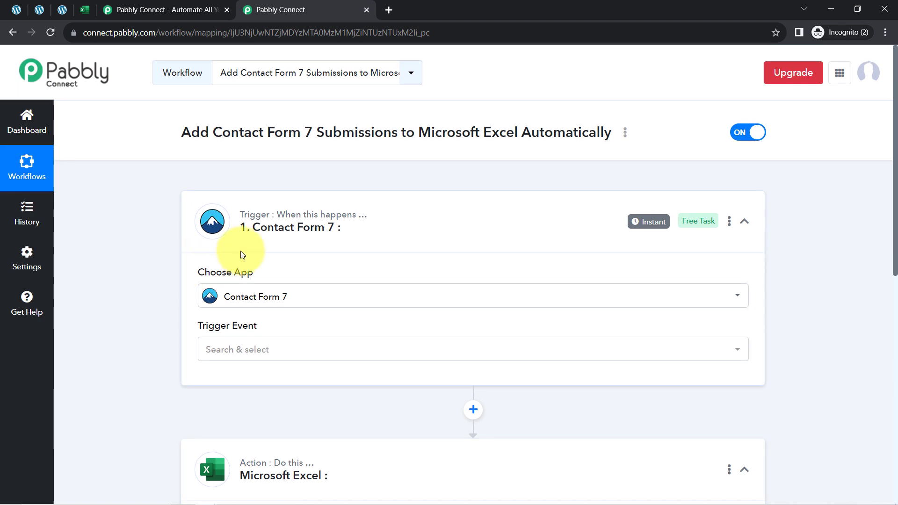
Collapse both workflow steps, reopen the Contact Form 7 trigger, and set its trigger event to New Form Submission
left_click(288, 234)
left_click(247, 353)
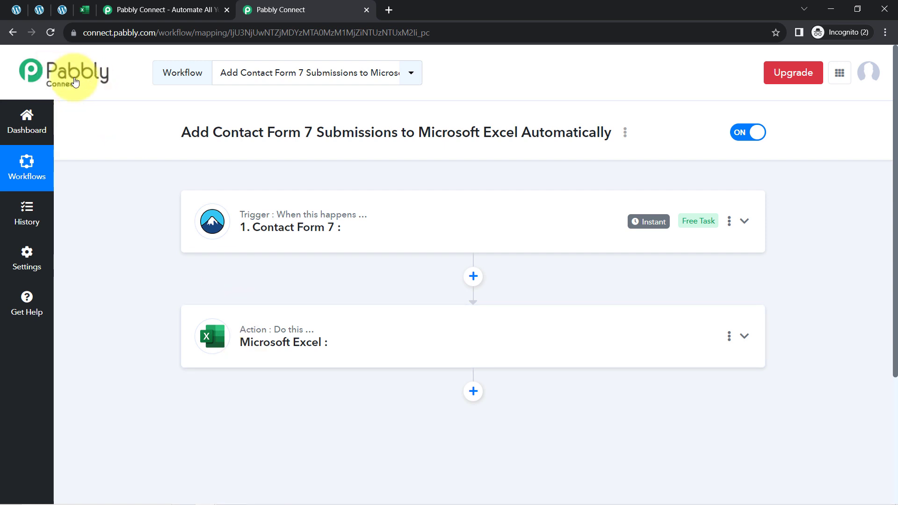
left_click(308, 227)
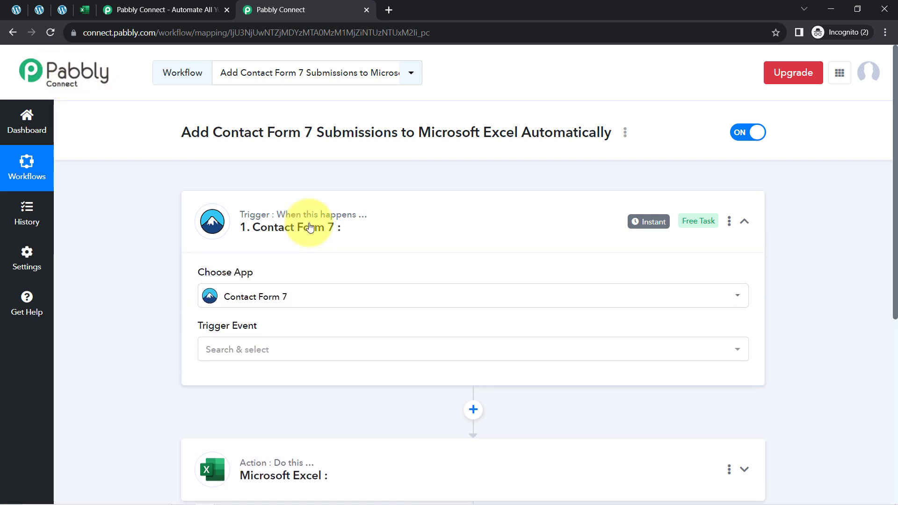
scroll(316, 201, "down", 1)
scroll(316, 201, "down", 2)
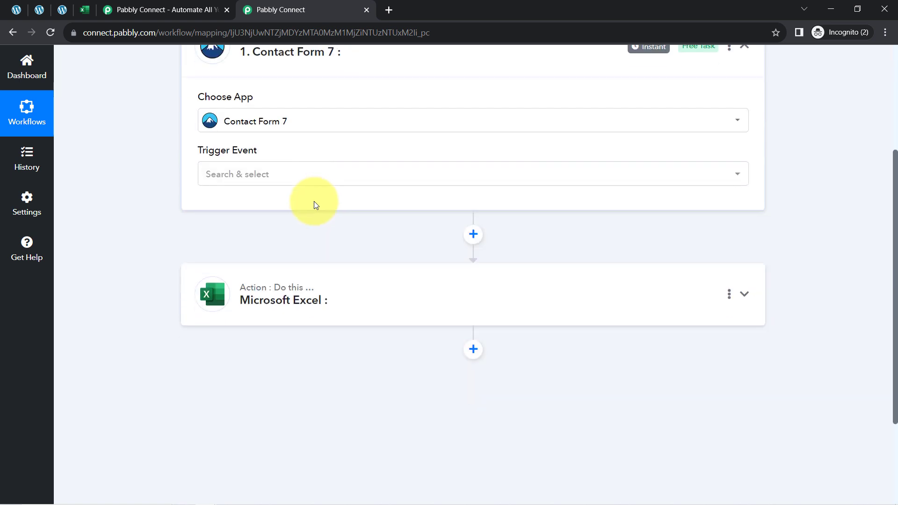
left_click(250, 180)
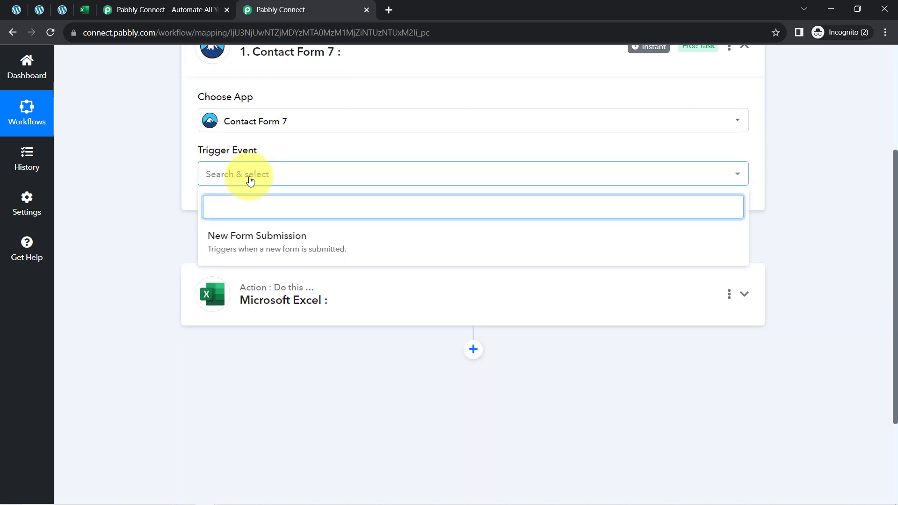
left_click(270, 244)
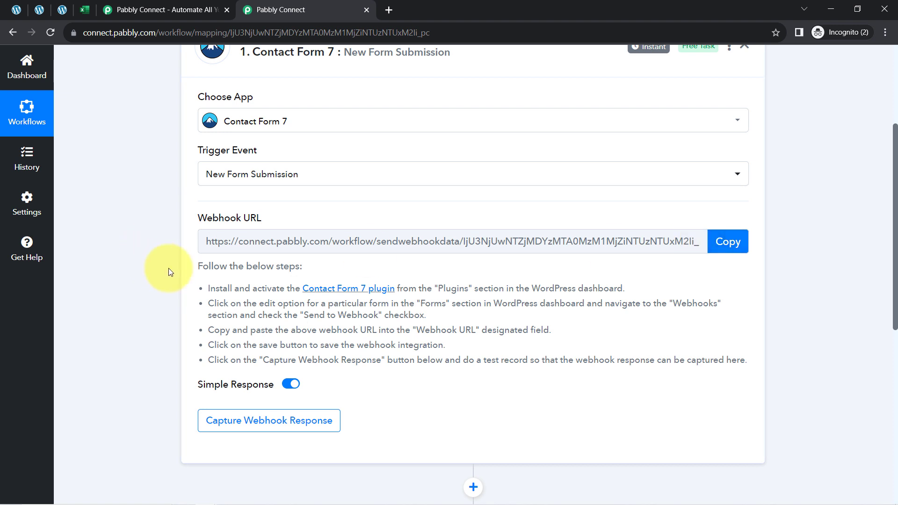
Review the webhook setup instructions and copy the Contact Form 7 trigger's webhook URL
left_click_drag(209, 265, 450, 361)
left_click(321, 332)
left_click_drag(208, 219, 278, 221)
left_click(735, 238)
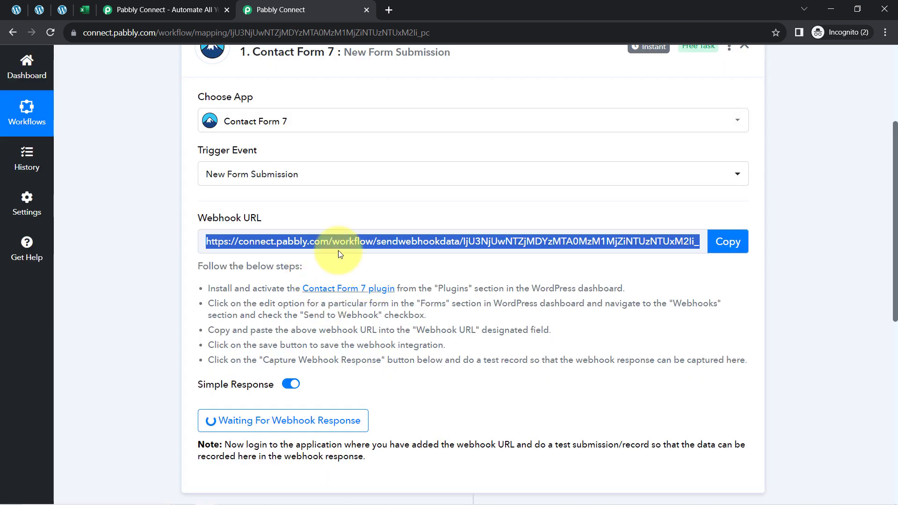
scroll(287, 293, "up", 1)
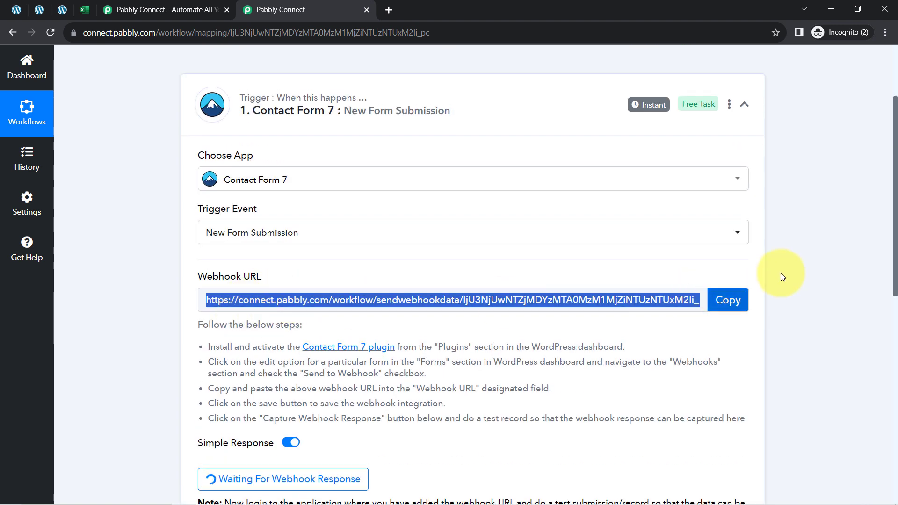
Switch to the WordPress contact forms, open Enquiry Form for Interior Designing Services for editing, and dismiss the Elementor Data Updater notice
scroll(299, 274, "up", 1)
scroll(310, 371, "down", 5)
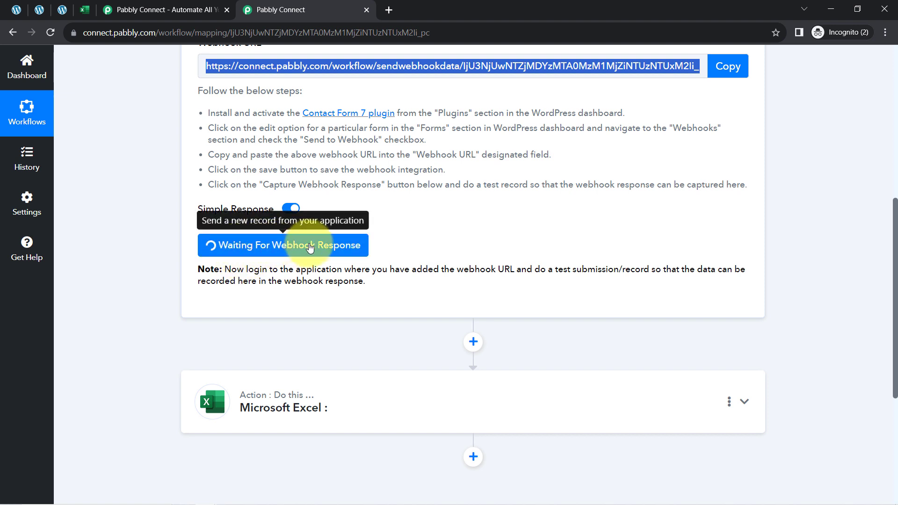
left_click(12, 7)
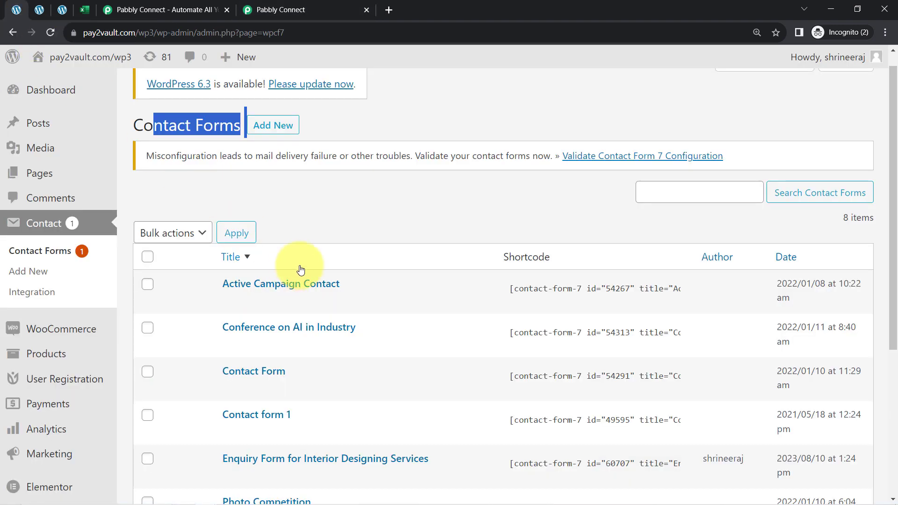
scroll(327, 240, "down", 5)
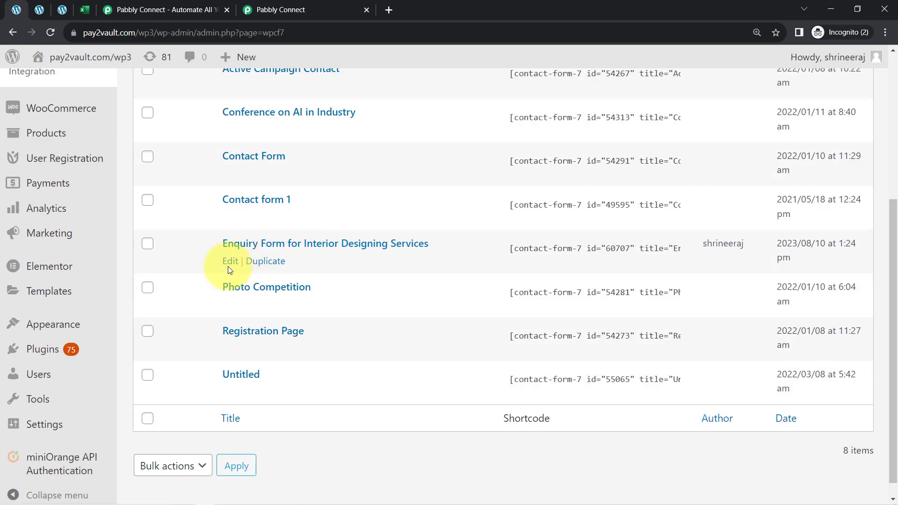
left_click(229, 265)
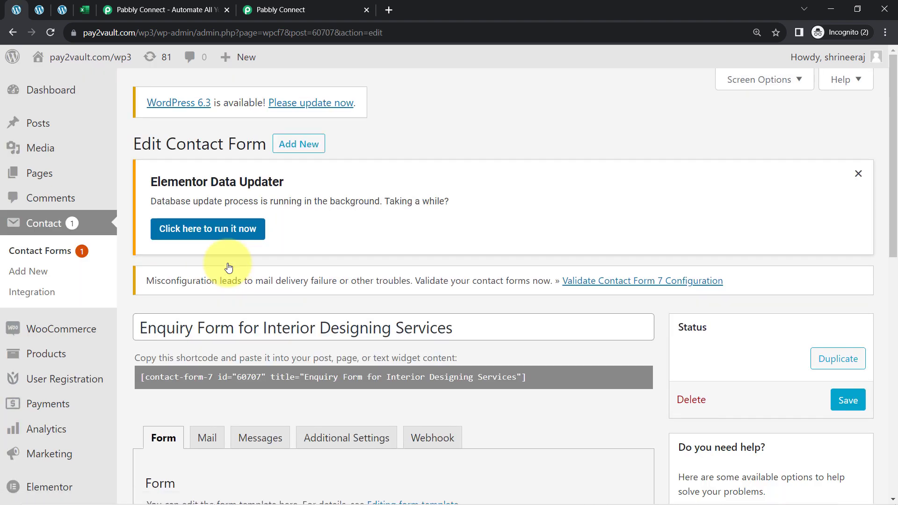
left_click(858, 173)
scroll(589, 262, "down", 5)
scroll(407, 204, "up", 1)
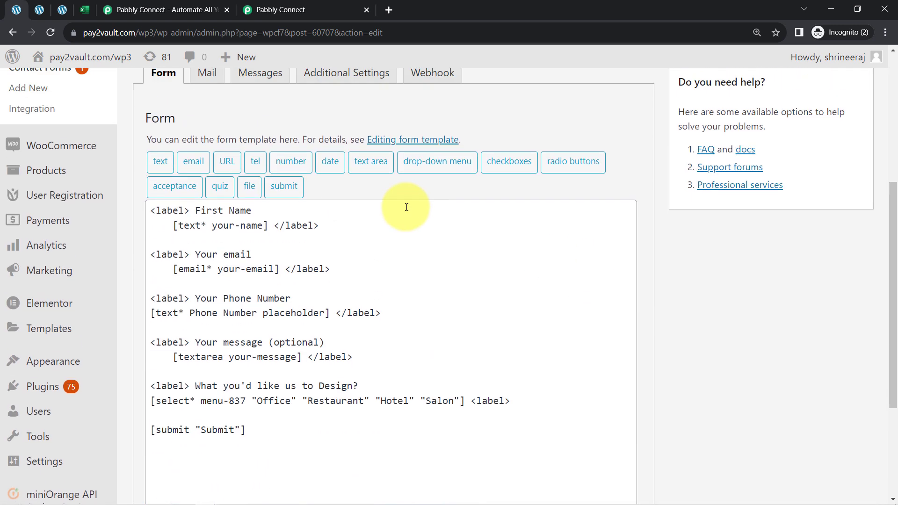
scroll(407, 207, "up", 2)
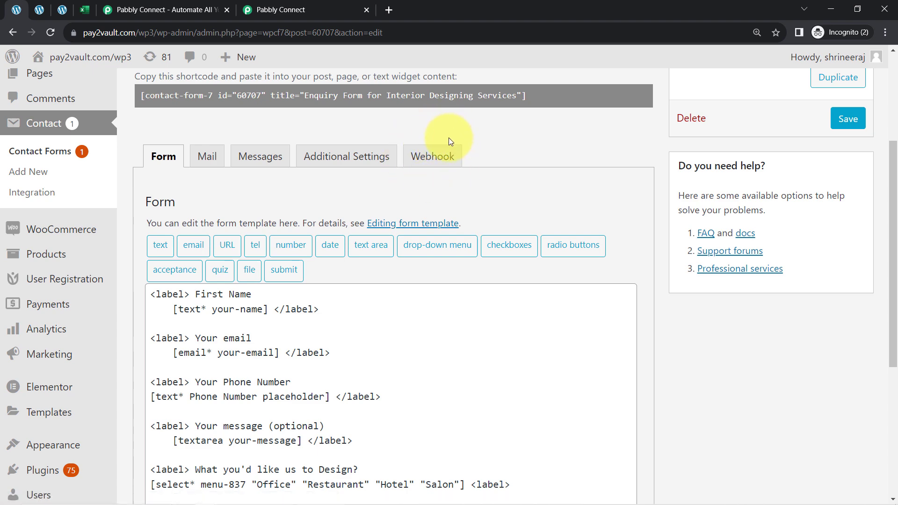
Return to the Pabbly Connect setup instructions and view the linked Contact Form 7 plugin page in a new tab
left_click(283, 9)
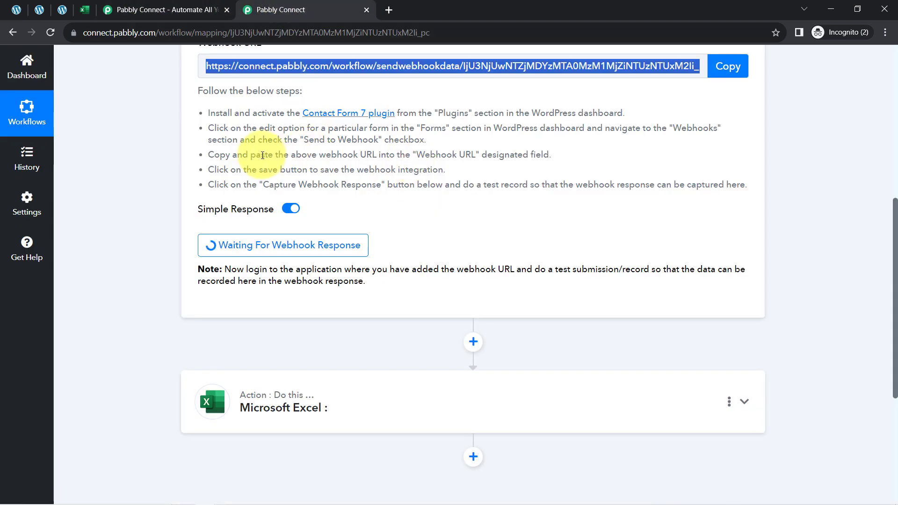
left_click_drag(224, 112, 289, 111)
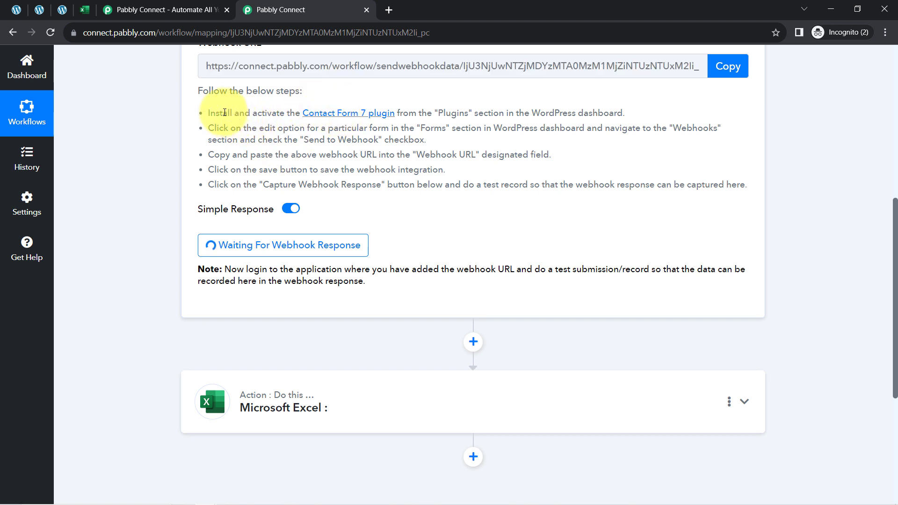
left_click(308, 130)
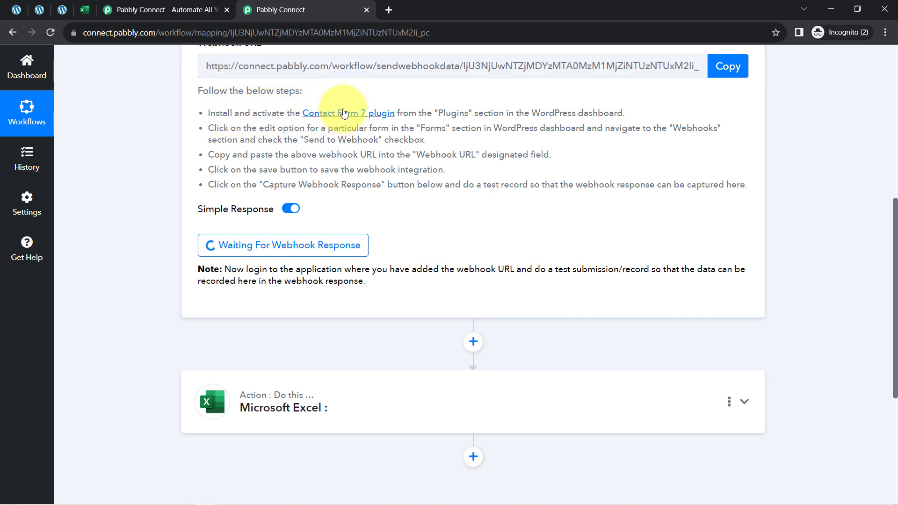
right_click(352, 113)
left_click(372, 116)
left_click_drag(435, 113, 548, 114)
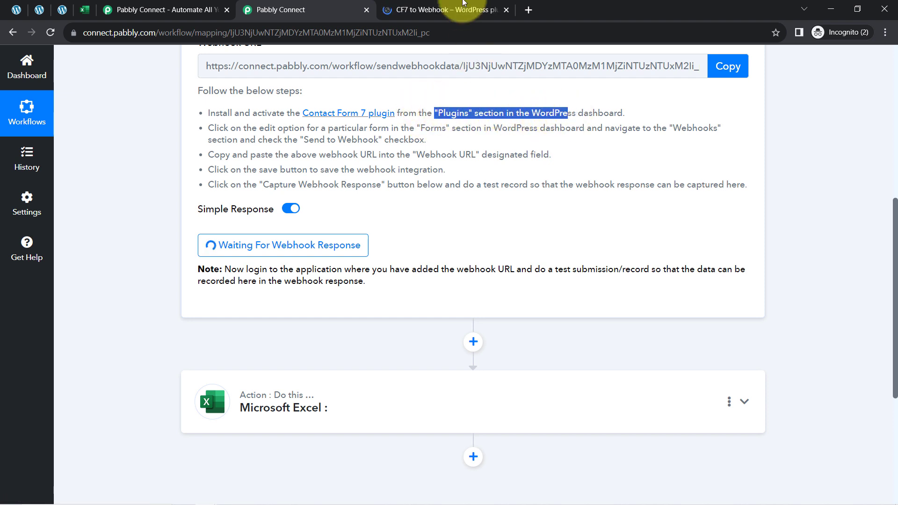
left_click(450, 10)
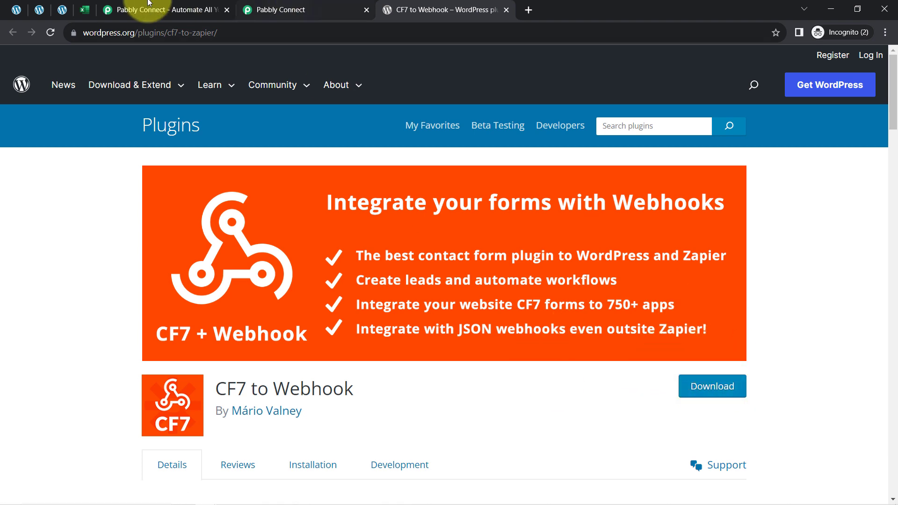
Open the WordPress site's Plugins page in a new tab and check the required plugin's name on its wordpress.org page
left_click(23, 10)
scroll(16, 336, "down", 3)
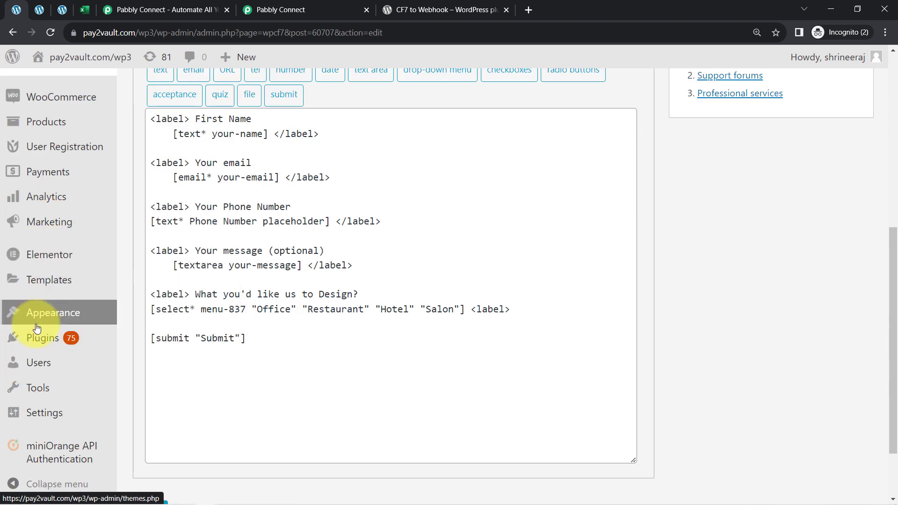
right_click(32, 339)
left_click(49, 346)
left_click(185, 5)
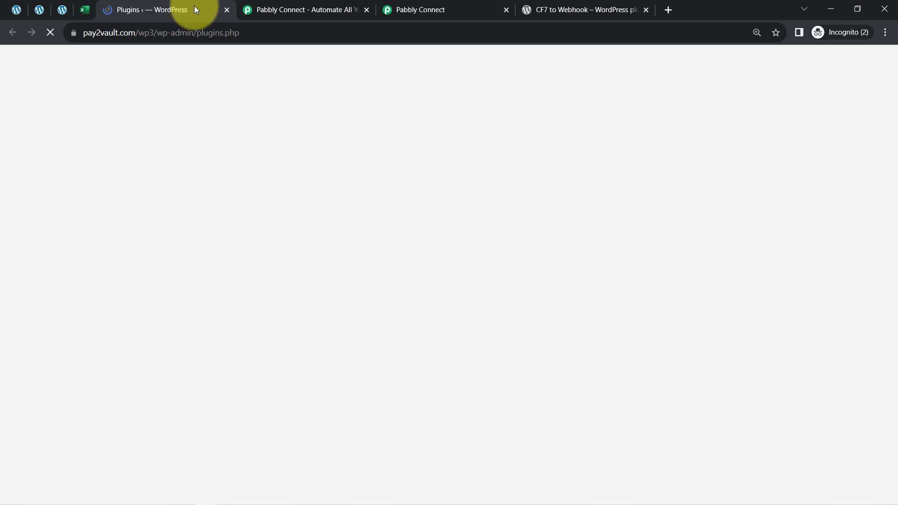
left_click(567, 4)
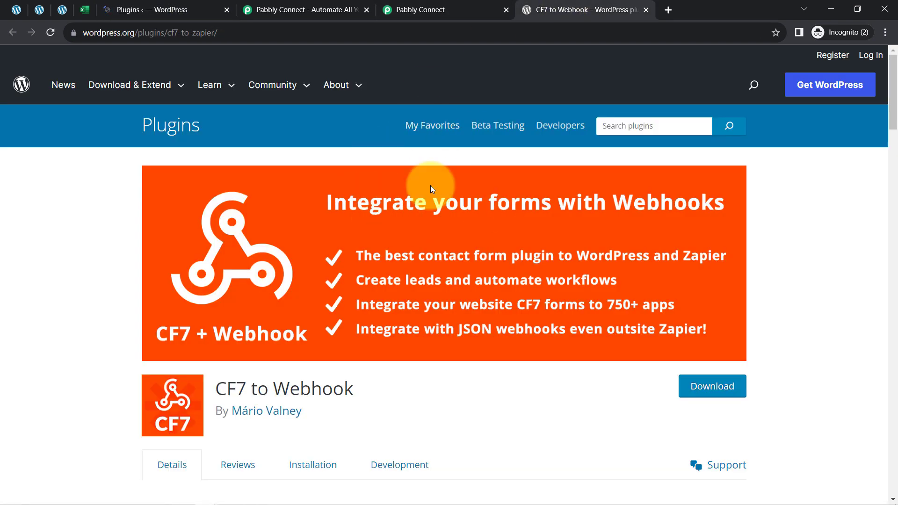
left_click(204, 4)
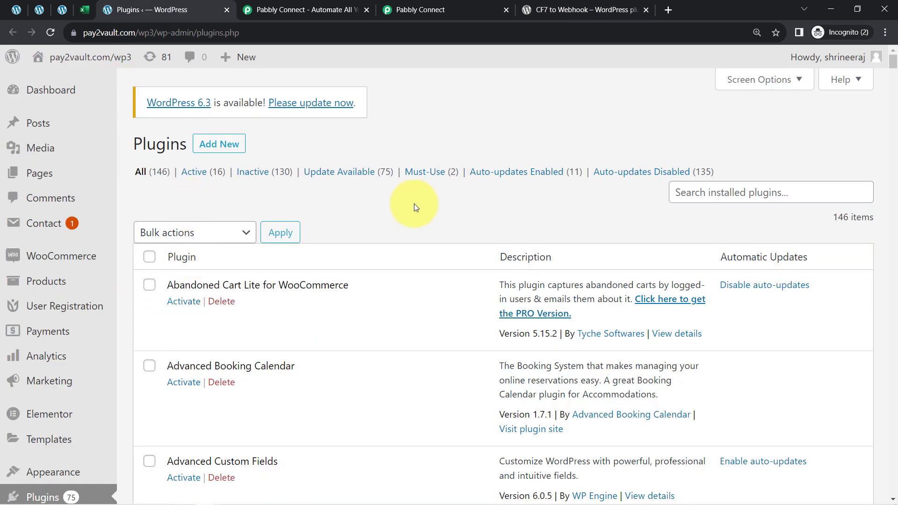
Search the plugins available to add for CF7 to Webhook, then open and close its details
left_click(220, 144)
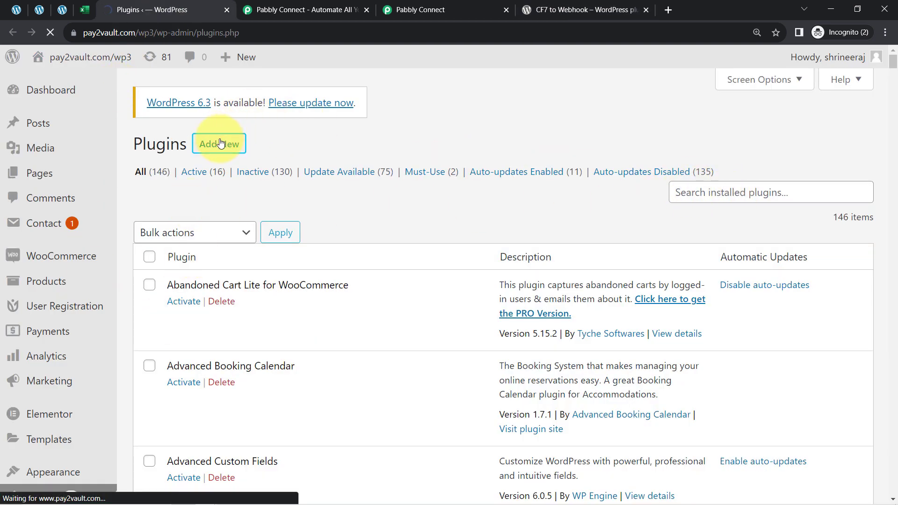
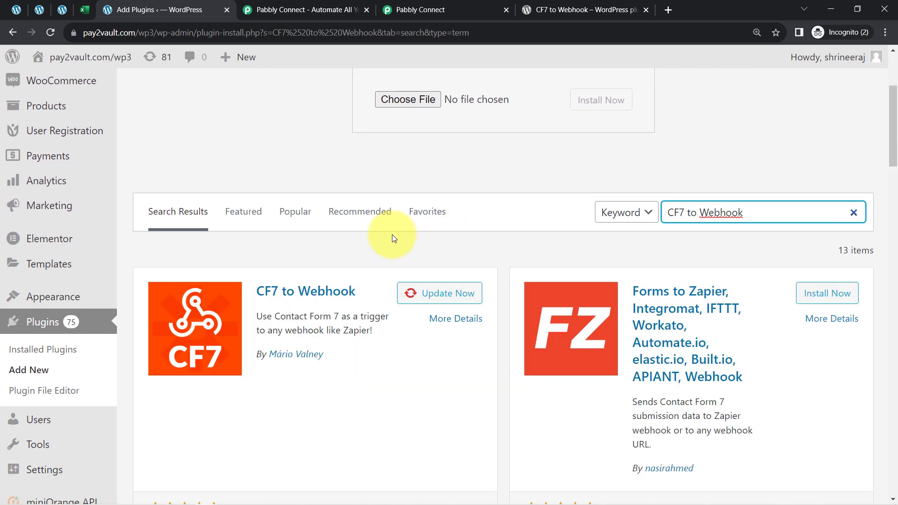
left_click(307, 301)
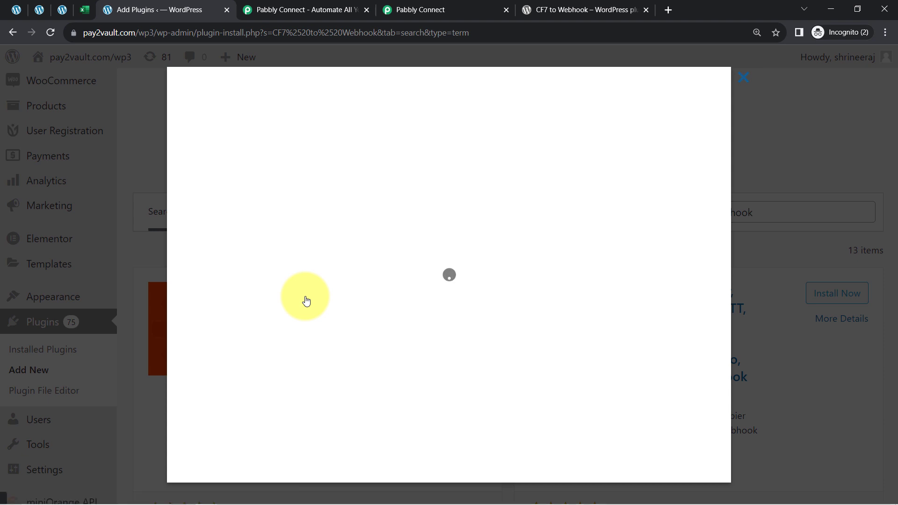
left_click(744, 77)
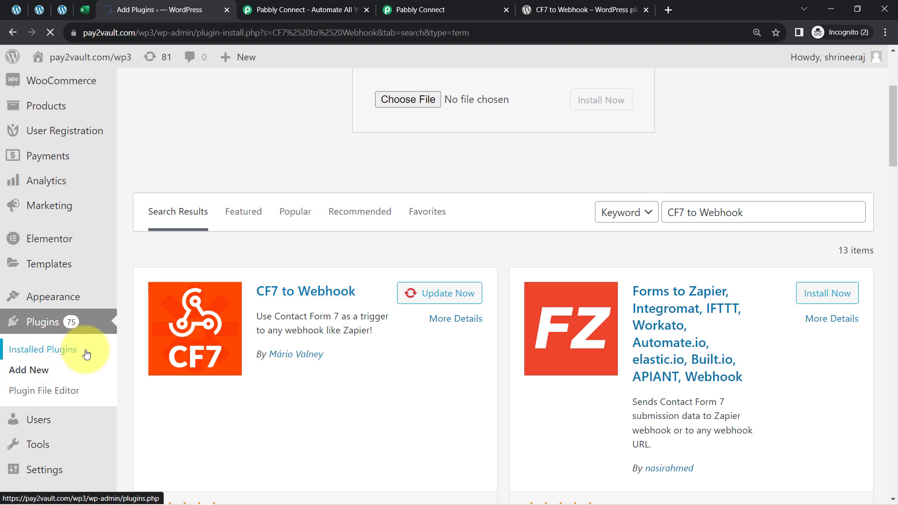
Search the site's installed plugins for CF7 to Webhook and deactivate that plugin
left_click(48, 354)
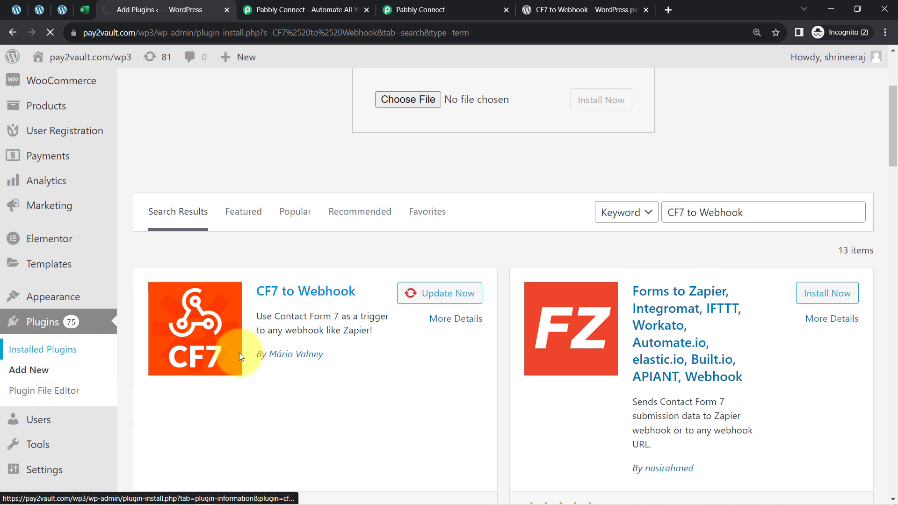
left_click(743, 189)
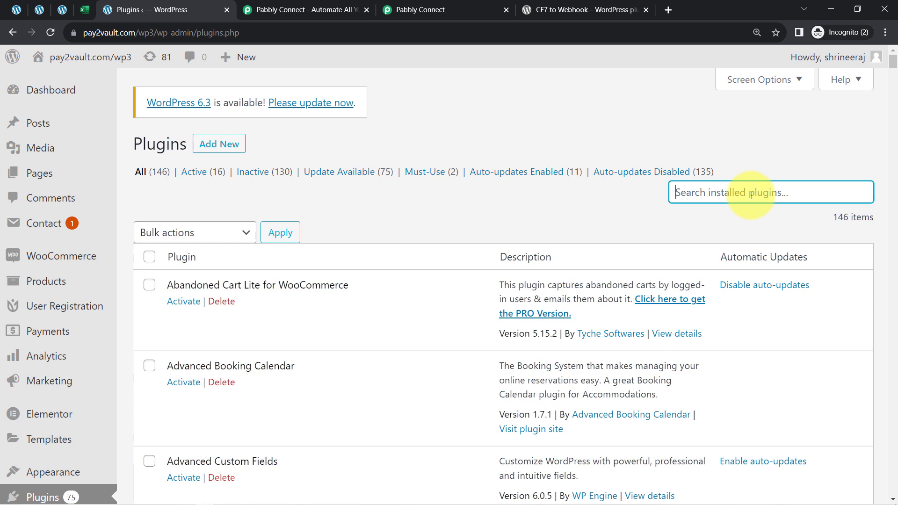
type("CF7 to Webhook")
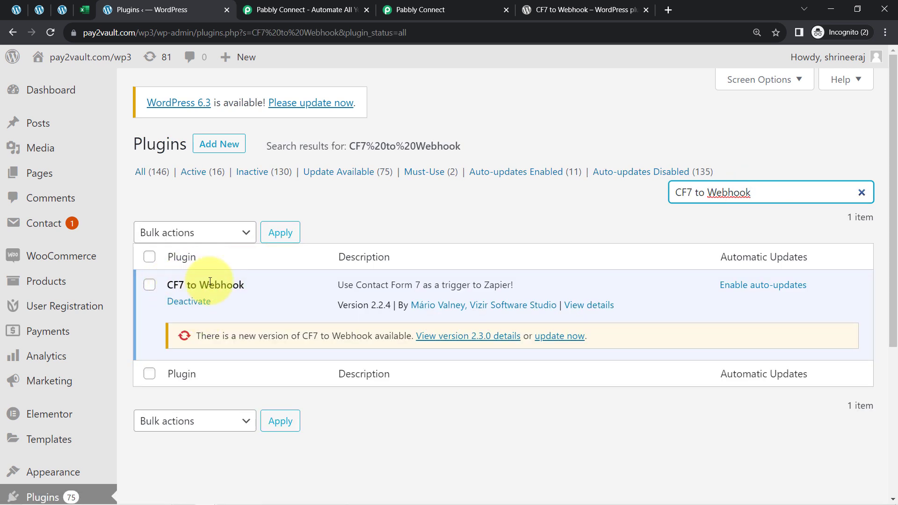
left_click(187, 304)
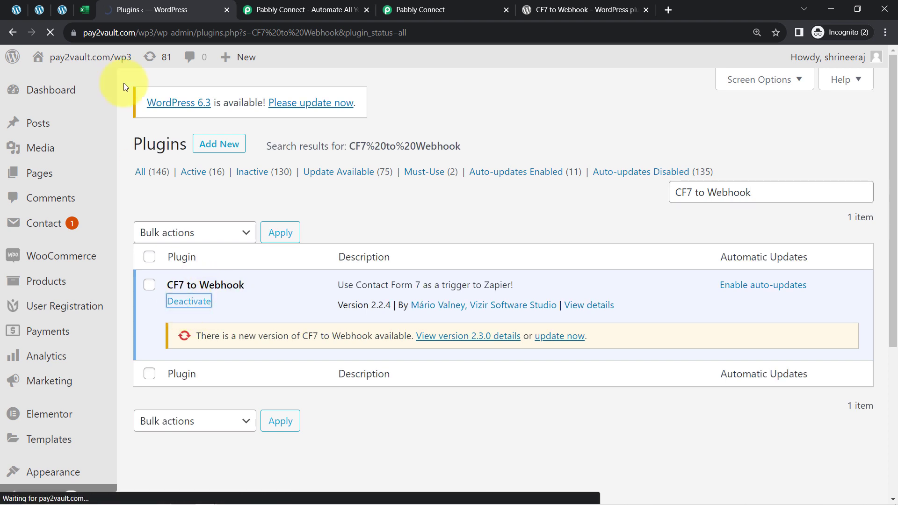
Reload the enquiry form's editing page to check its settings sections with the CF7 to Webhook plugin deactivated
left_click(17, 9)
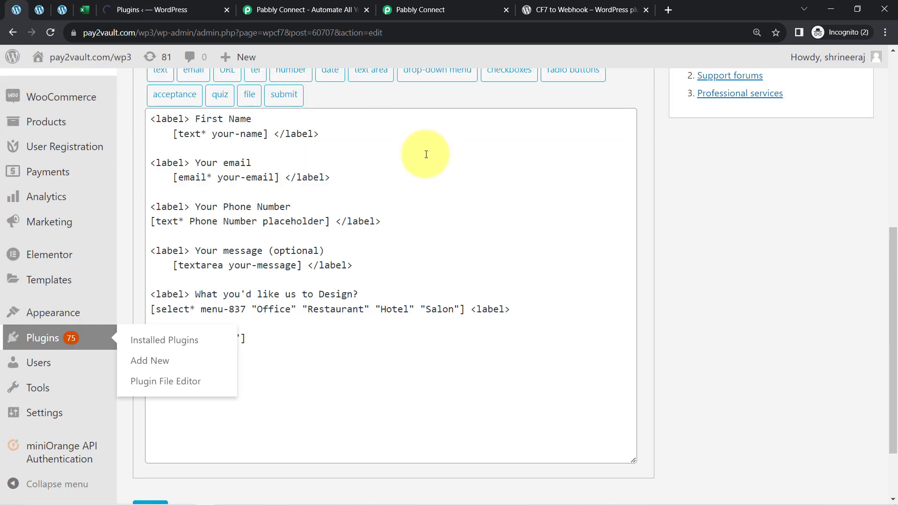
scroll(422, 152, "up", 5)
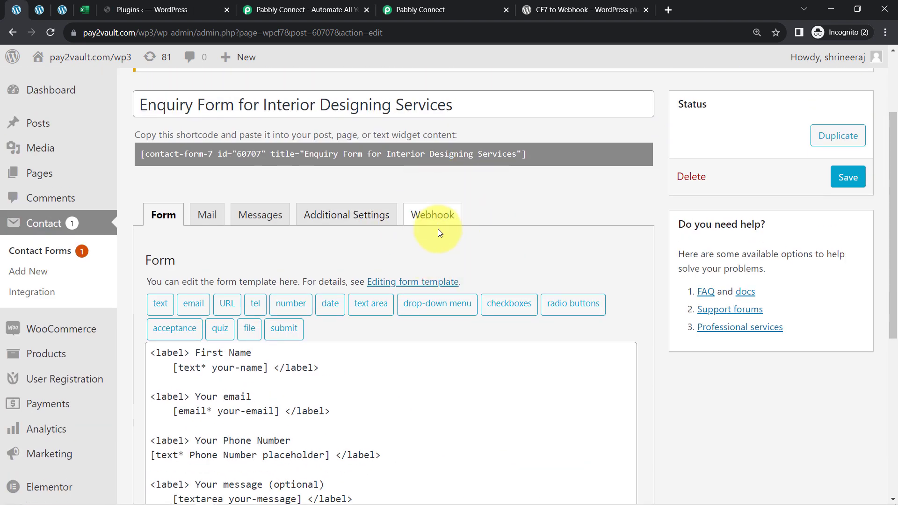
left_click(49, 38)
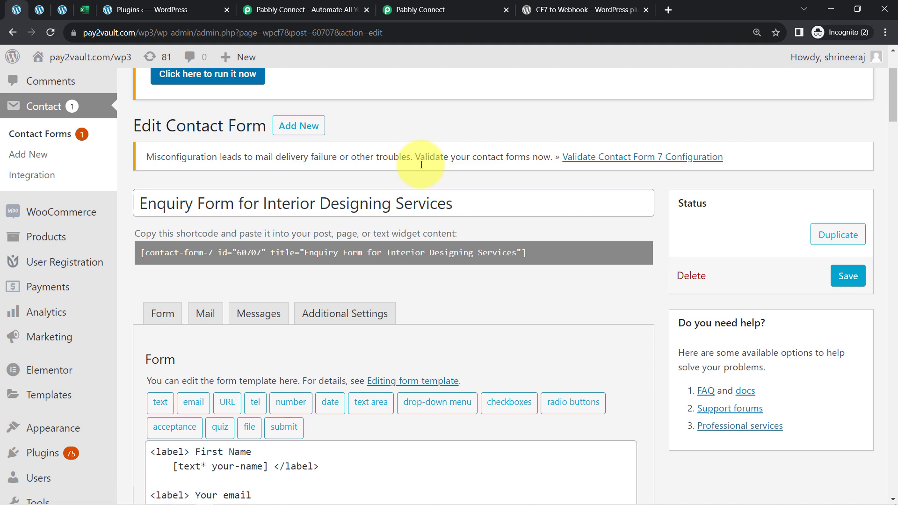
Reactivate the CF7 to Webhook plugin on the installed plugins page and close that page
left_click(140, 10)
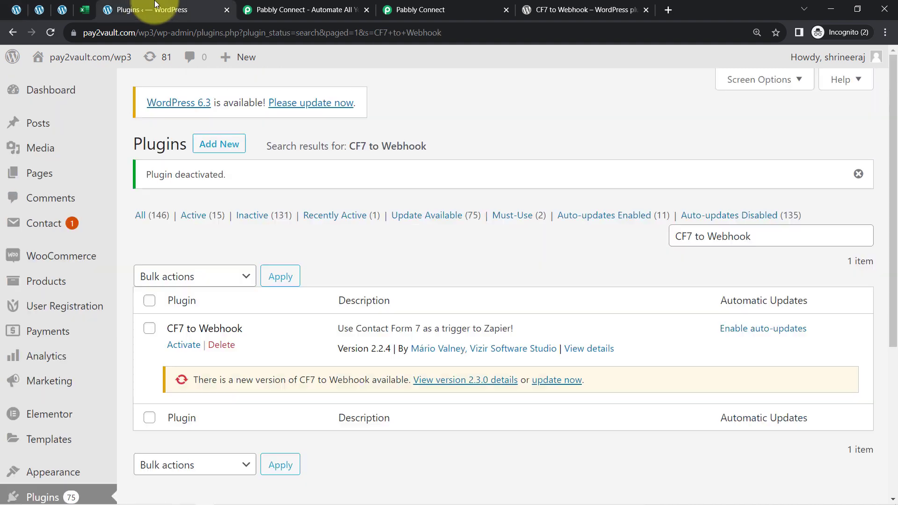
scroll(187, 229, "down", 3)
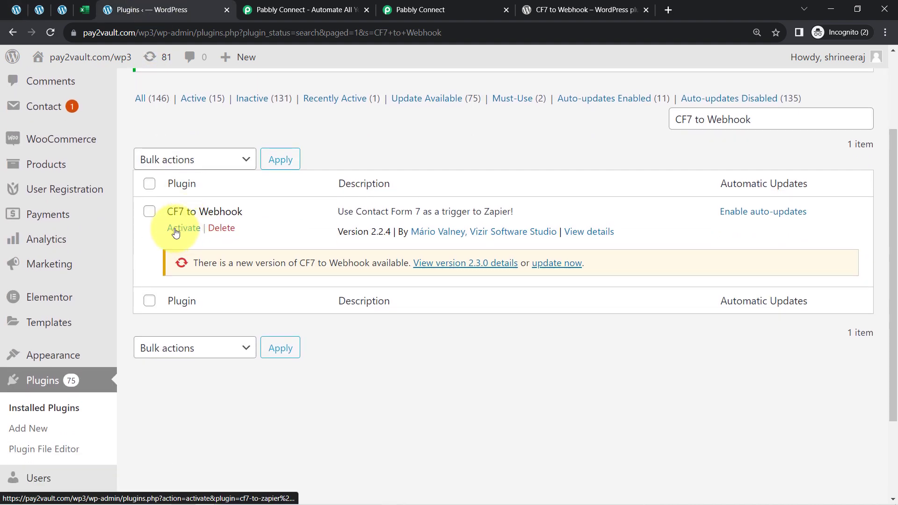
left_click(175, 229)
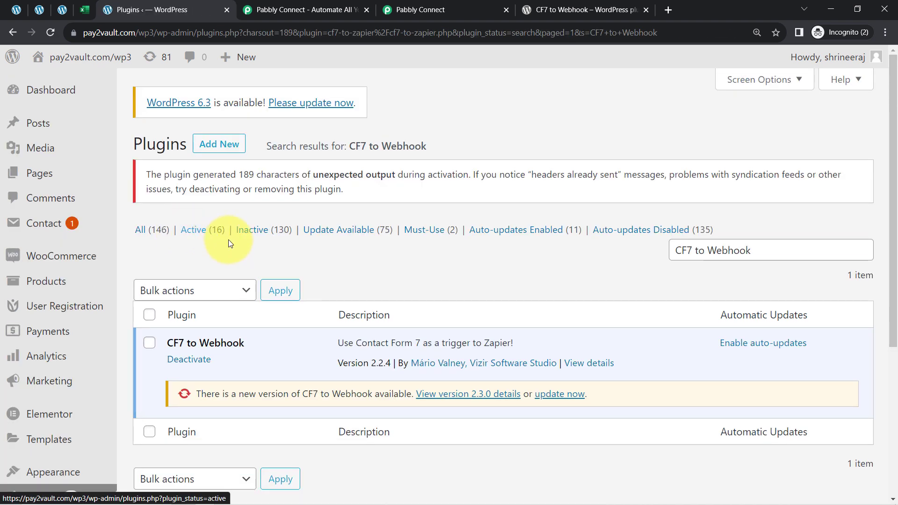
left_click(226, 9)
Reload the editing page of Enquiry Form for Interior Designing Services and open its Webhook settings
left_click(16, 9)
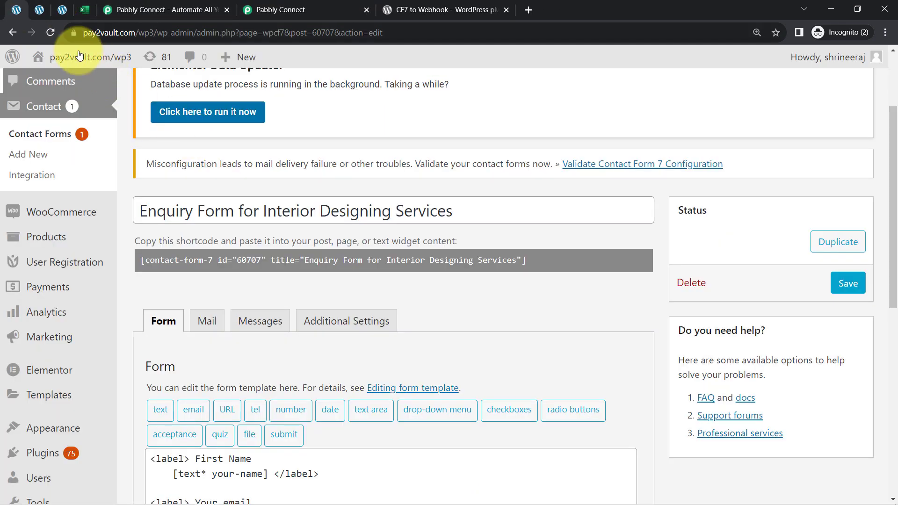
left_click(49, 32)
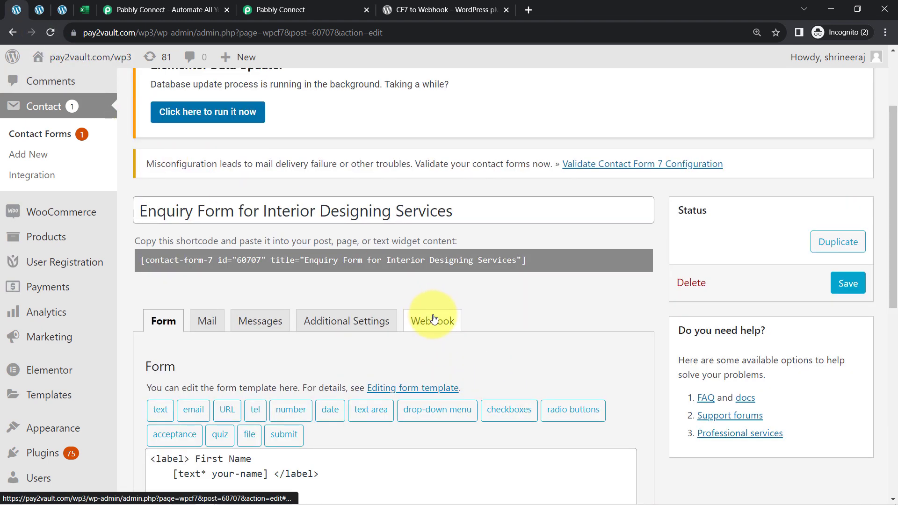
scroll(436, 308, "down", 1)
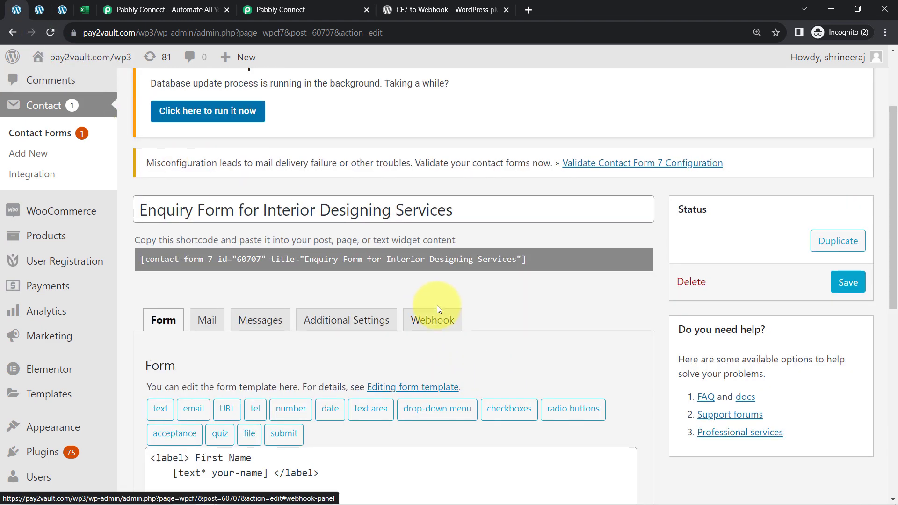
left_click_drag(157, 153, 434, 157)
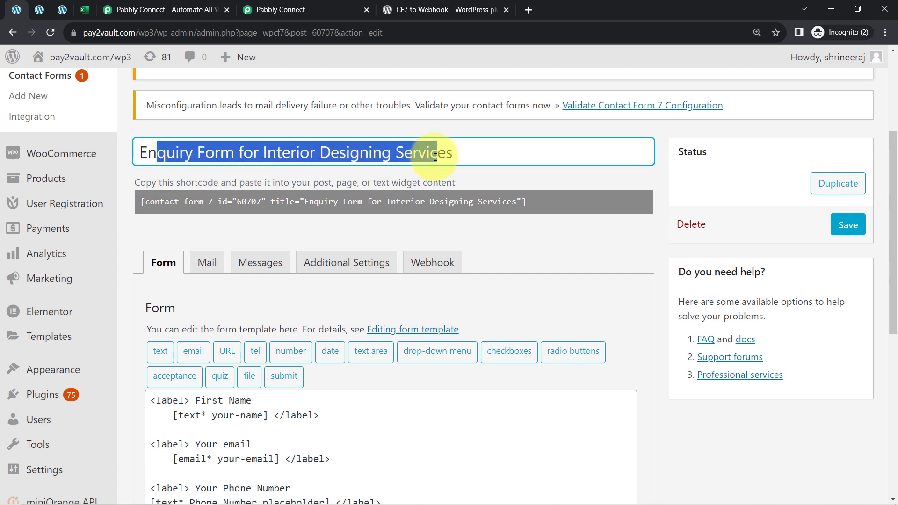
scroll(442, 196, "down", 1)
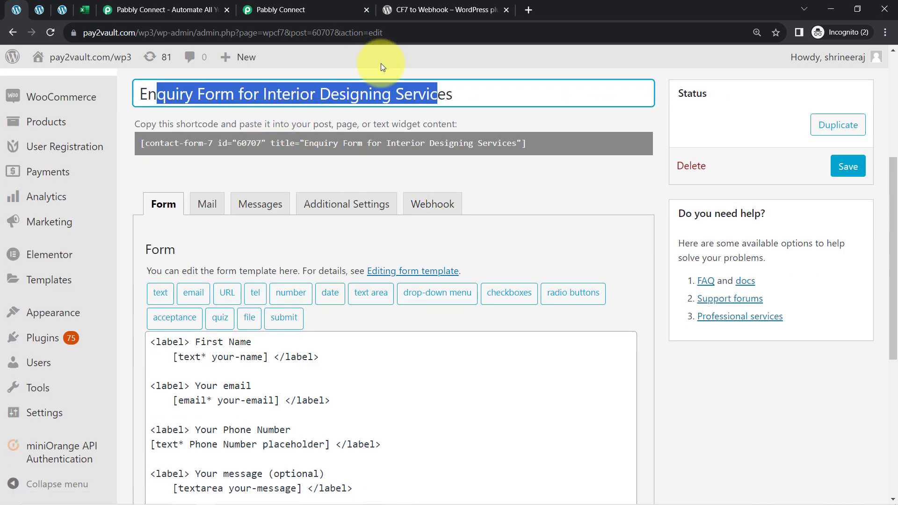
left_click(430, 204)
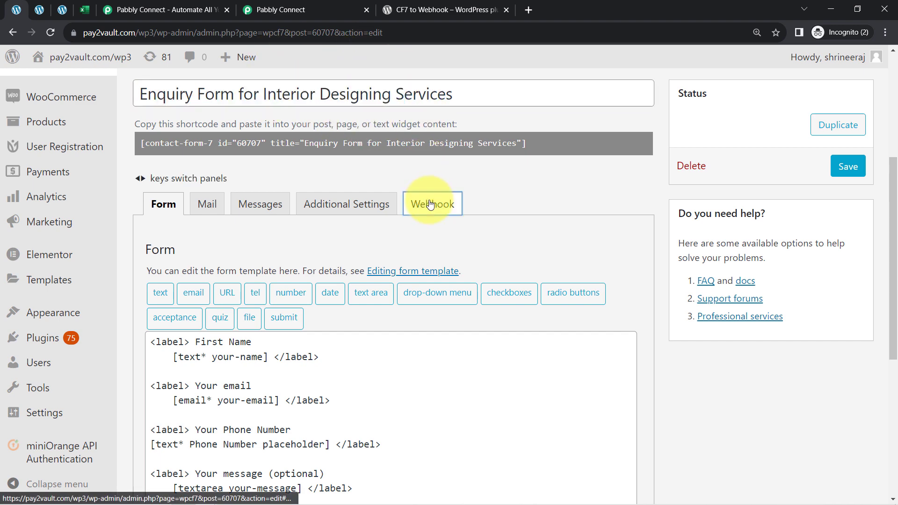
Clear the enquiry form's Webhook URL and disable its Send to Webhook option
scroll(417, 223, "down", 1)
scroll(325, 233, "down", 1)
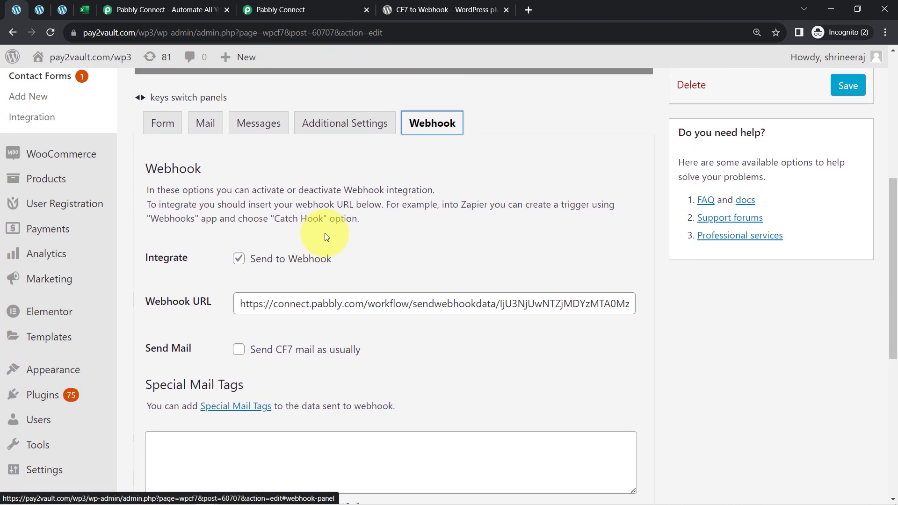
scroll(280, 280, "up", 1)
left_click(266, 326)
key("ctrl+a")
key("BackSpace")
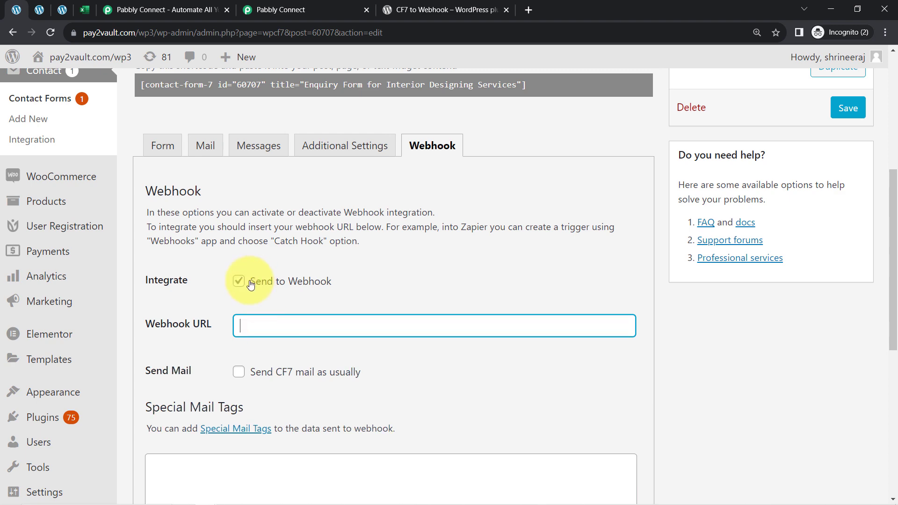
left_click(238, 280)
Close the CF7 to Webhook plugin page, copy the webhook URL from the Pabbly Connect workflow and paste it as the form's Webhook URL
left_click(383, 3)
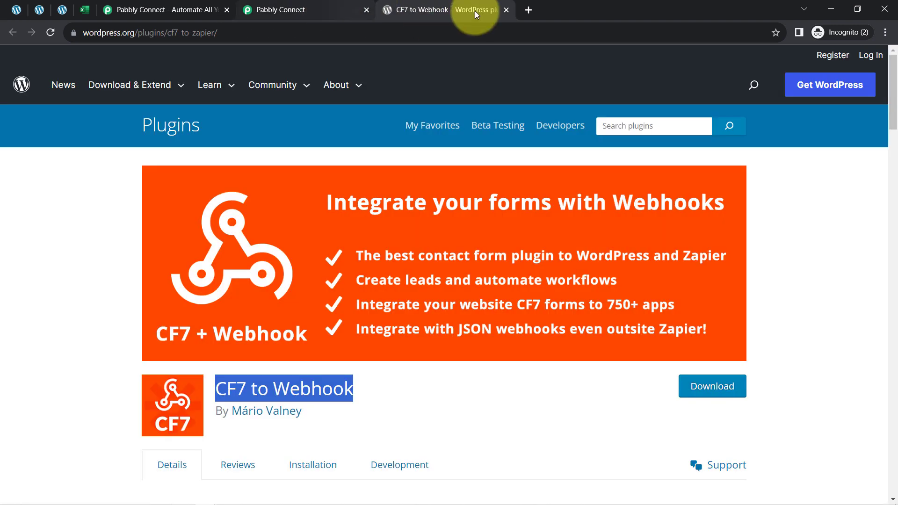
left_click(507, 11)
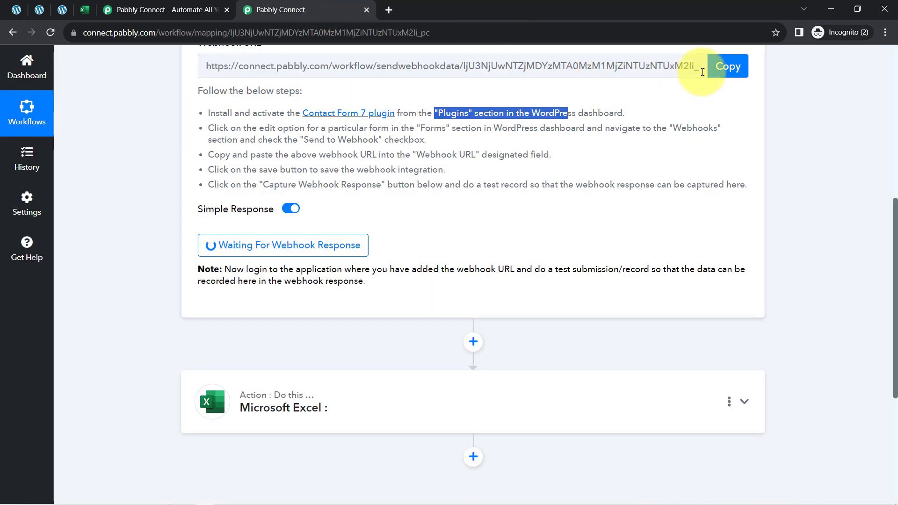
left_click(725, 69)
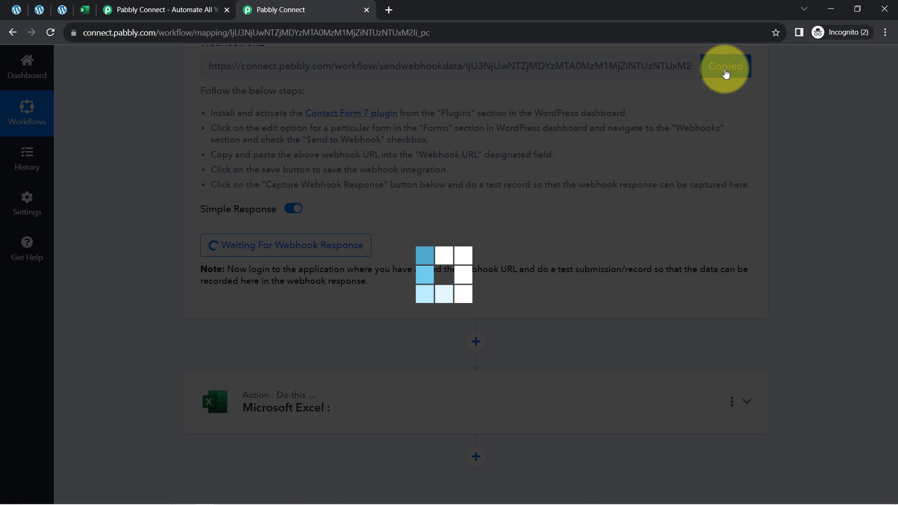
left_click(19, 9)
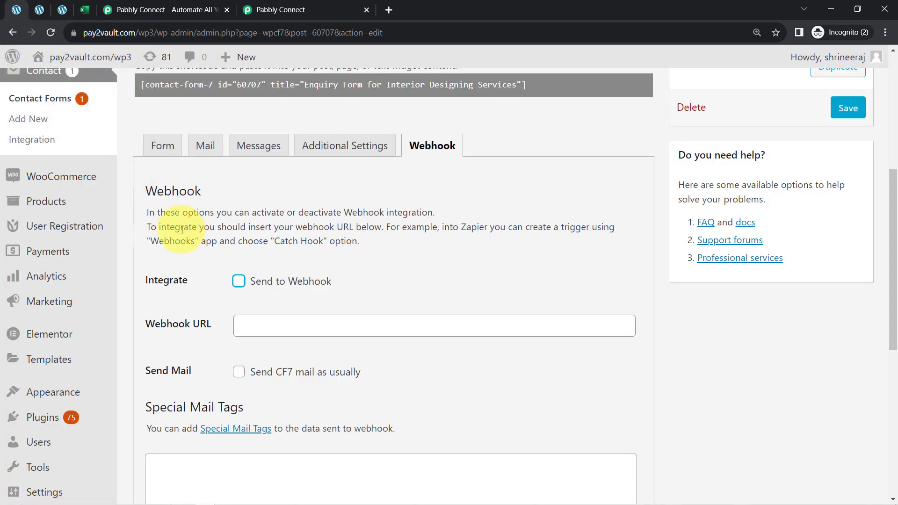
scroll(257, 228, "down", 3)
left_click(252, 209)
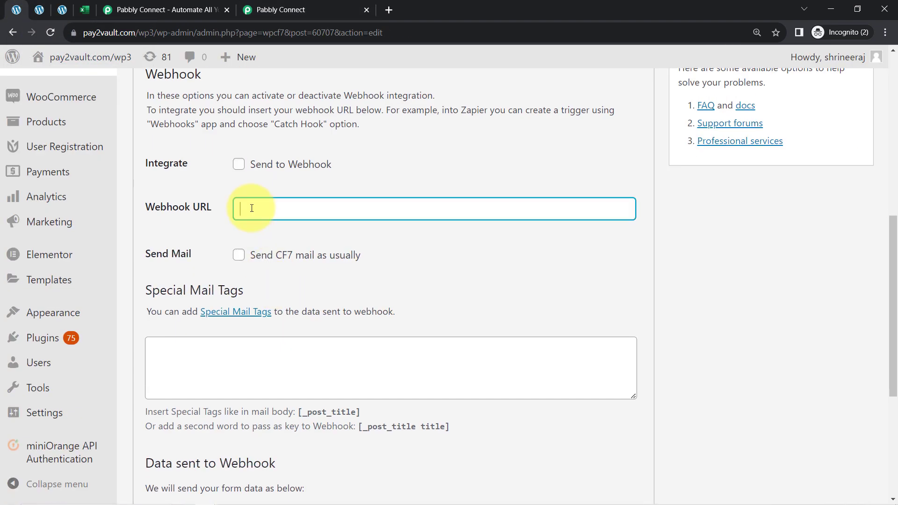
key("ctrl+v")
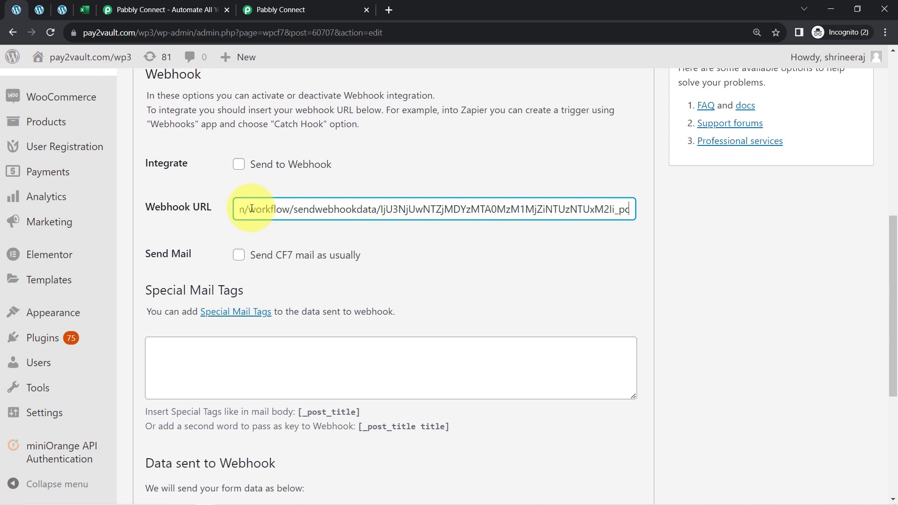
Enable Send to Webhook, save the contact form and dismiss the Elementor Data Updater notice
left_click(240, 166)
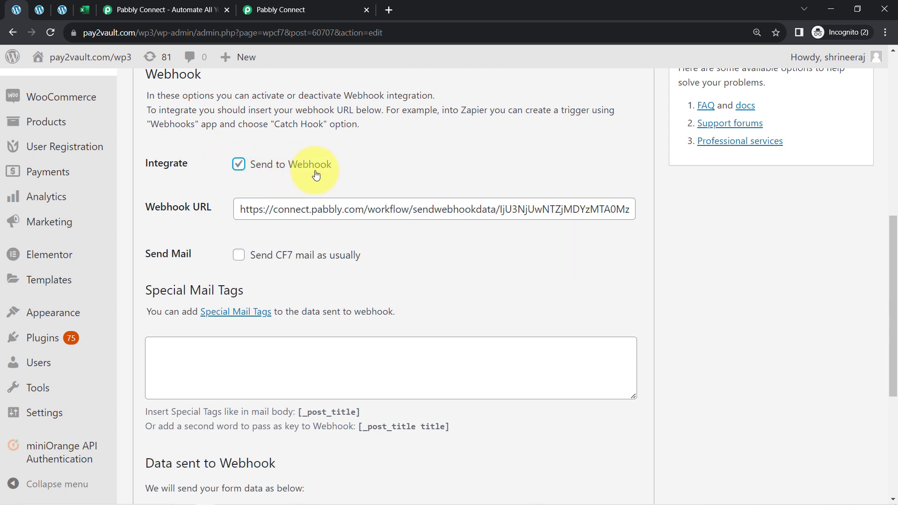
scroll(315, 228, "down", 5)
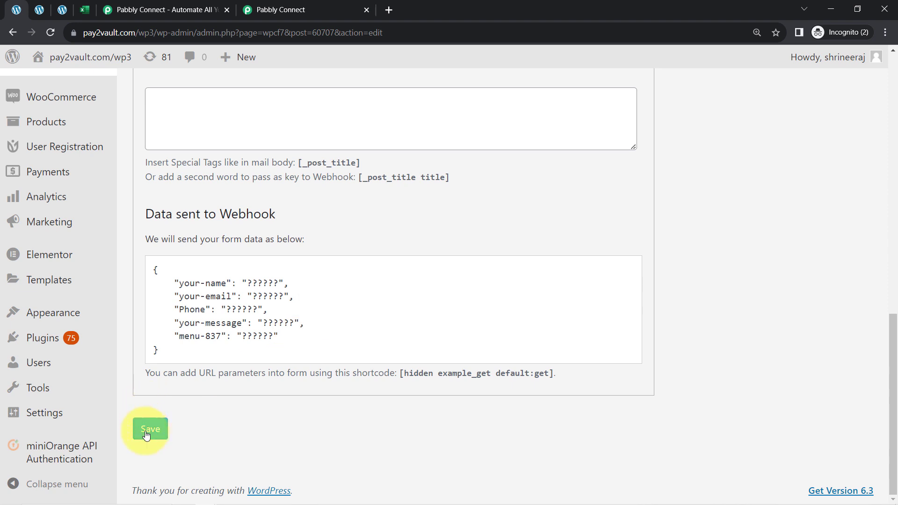
left_click(149, 430)
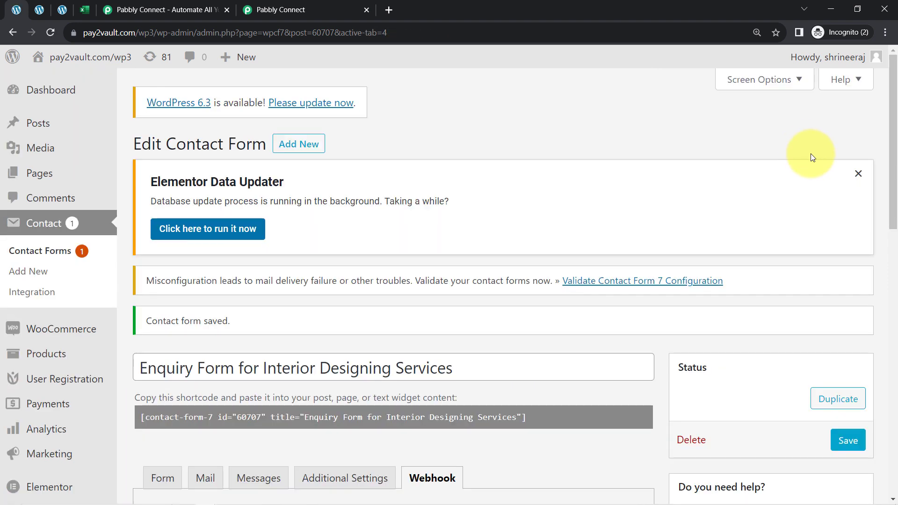
left_click(858, 174)
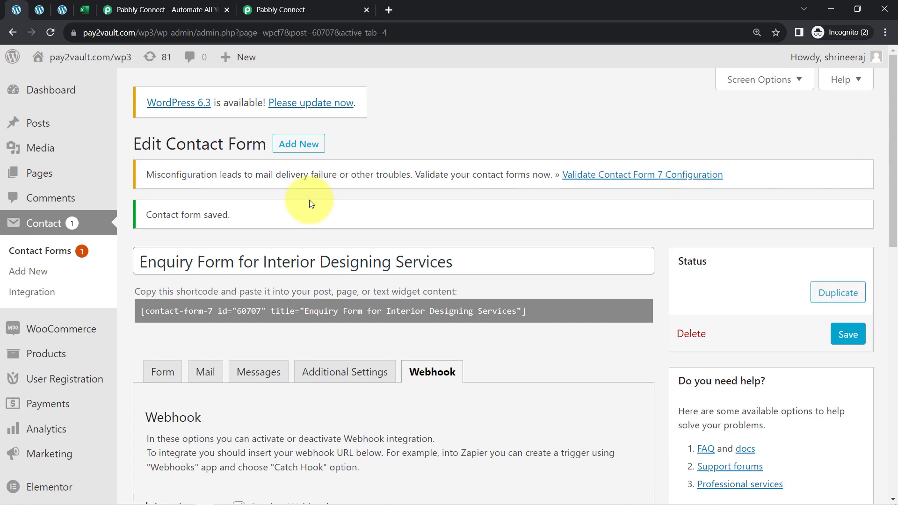
scroll(309, 192, "down", 5)
scroll(229, 143, "down", 1)
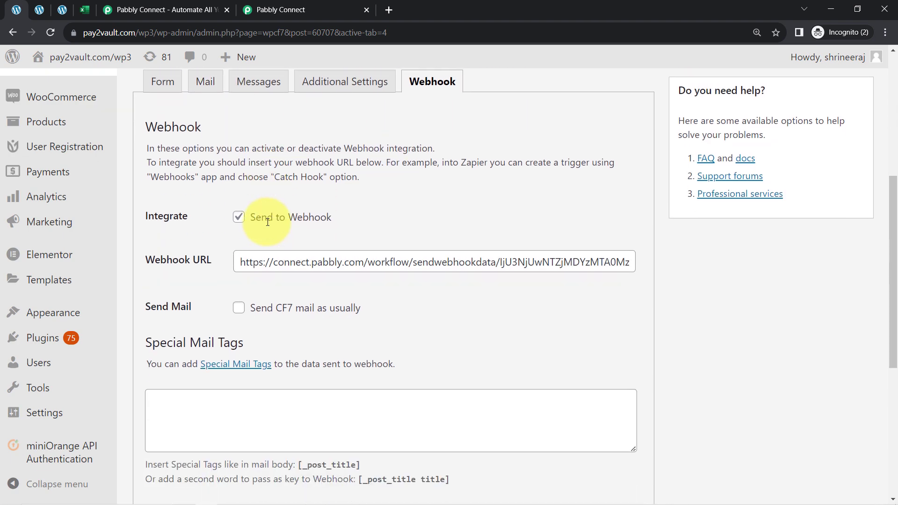
scroll(141, 94, "up", 6)
Look over the published enquiry form's fields and close the extra Pabbly Connect page
left_click(59, 9)
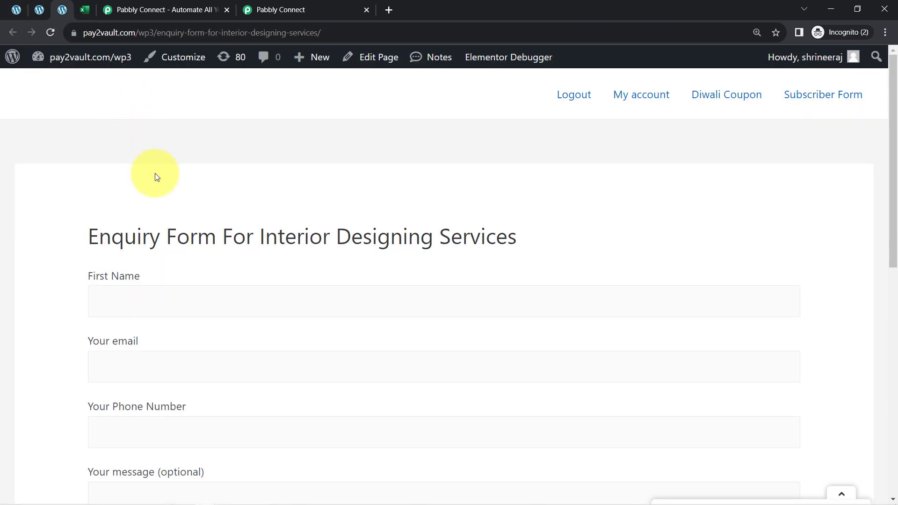
scroll(156, 178, "down", 4)
scroll(177, 172, "up", 3)
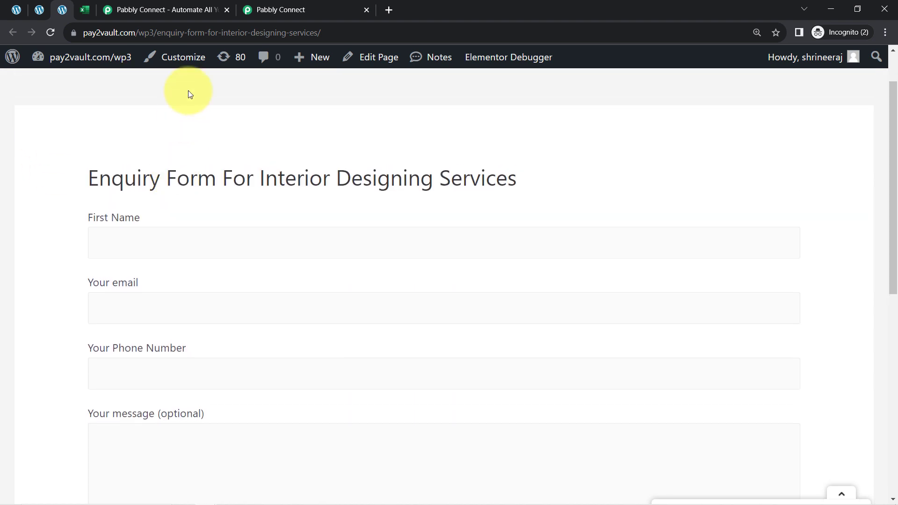
left_click(298, 5)
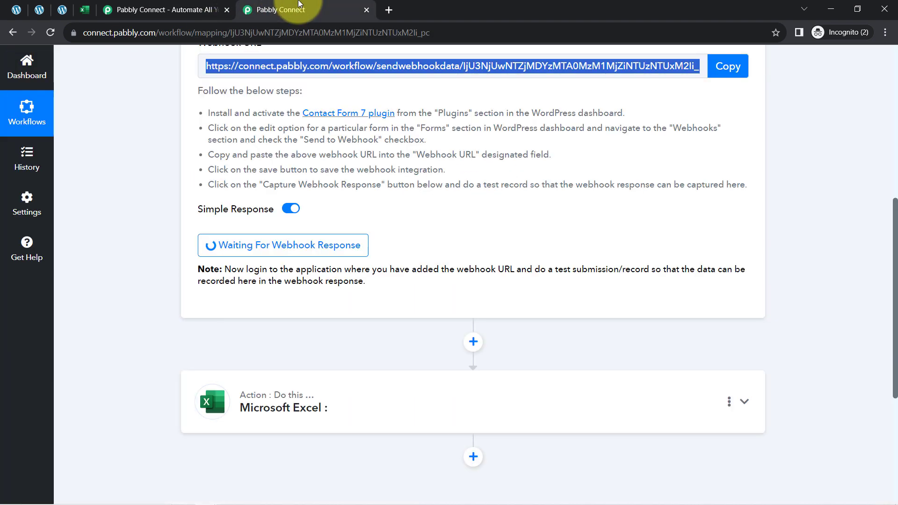
left_click(226, 10)
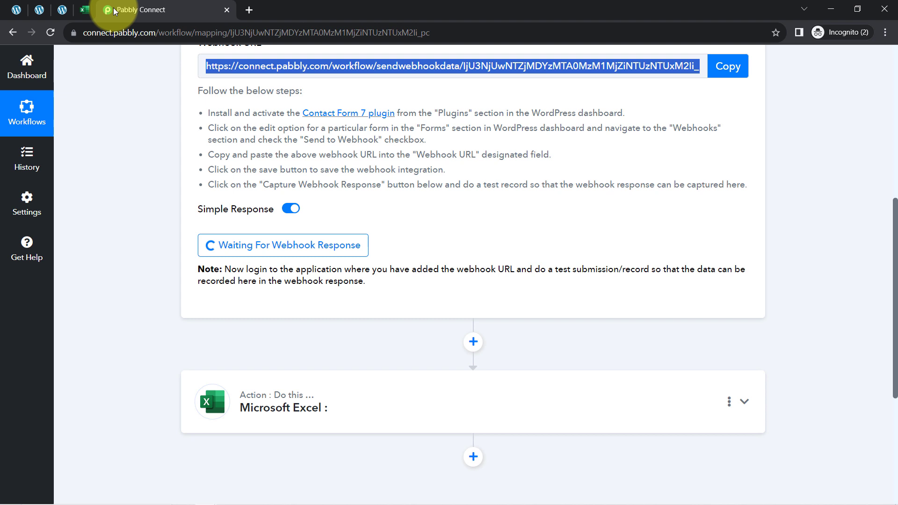
Fill in the published enquiry form with a test first name, e-mail address and phone number
left_click(63, 10)
left_click(100, 251)
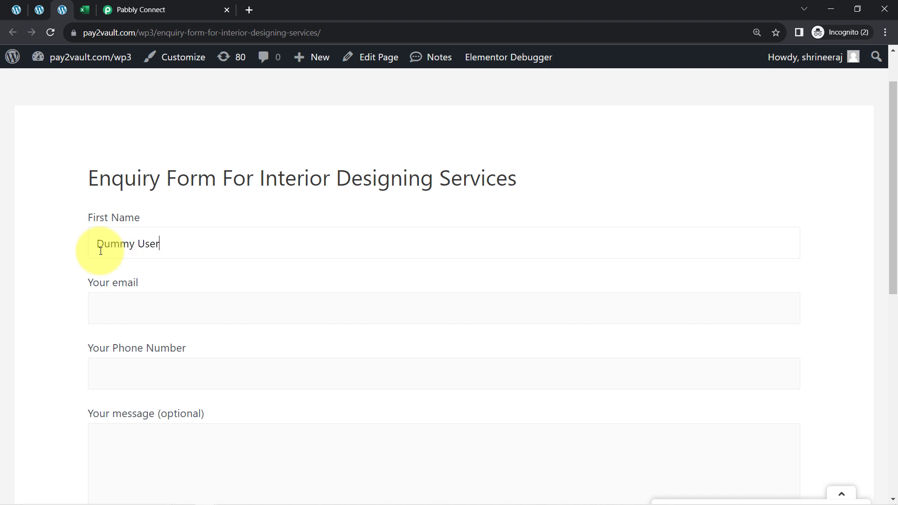
key("Tab")
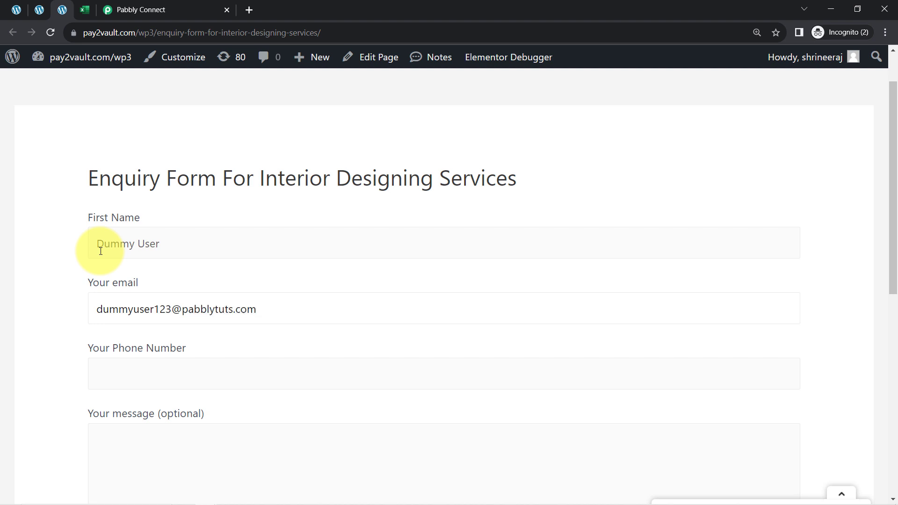
key("Tab")
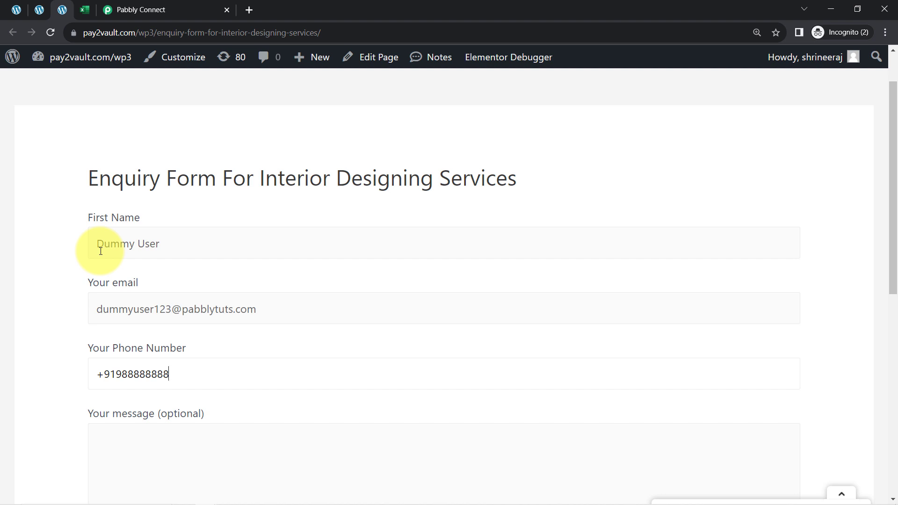
Enter the message "We'd like to design our Restaurant" in the enquiry form
scroll(71, 348, "up", 1)
scroll(72, 355, "down", 4)
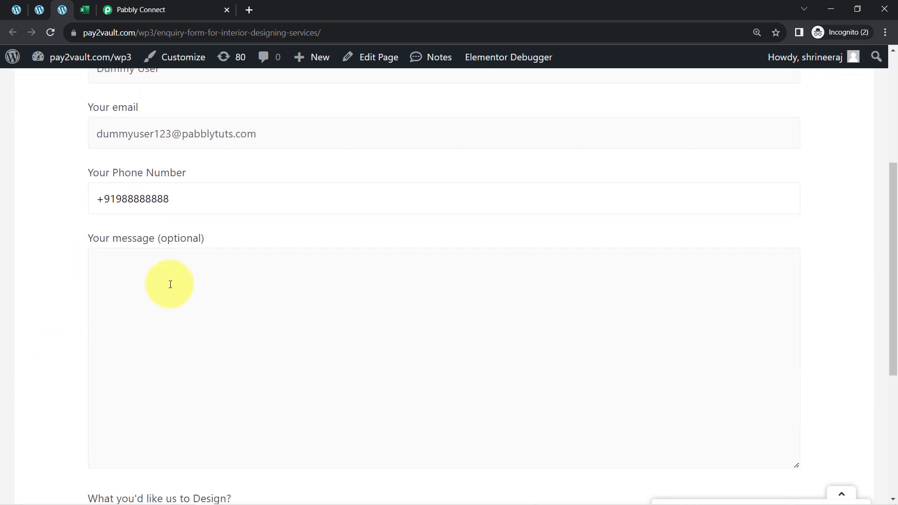
left_click(170, 284)
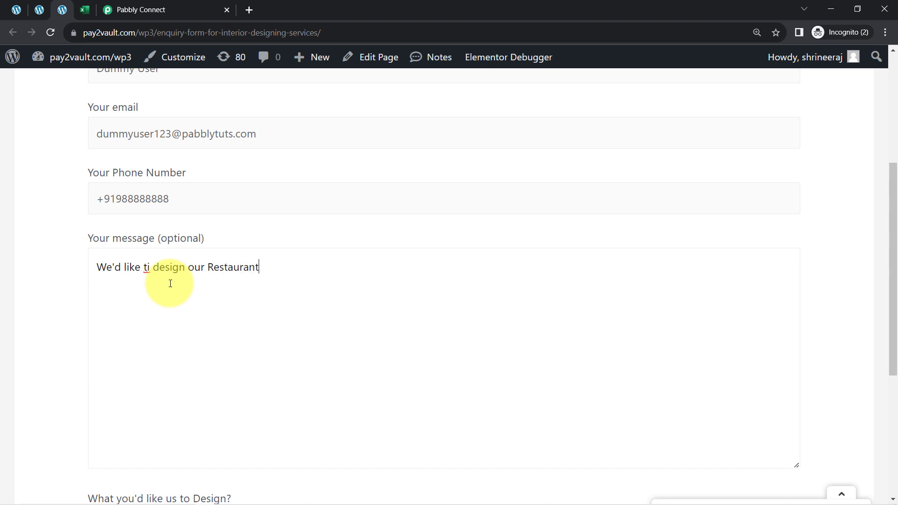
left_click(150, 265)
key("BackSpace")
type("o")
Choose Restaurant as what to design and submit the enquiry form
scroll(125, 332, "down", 4)
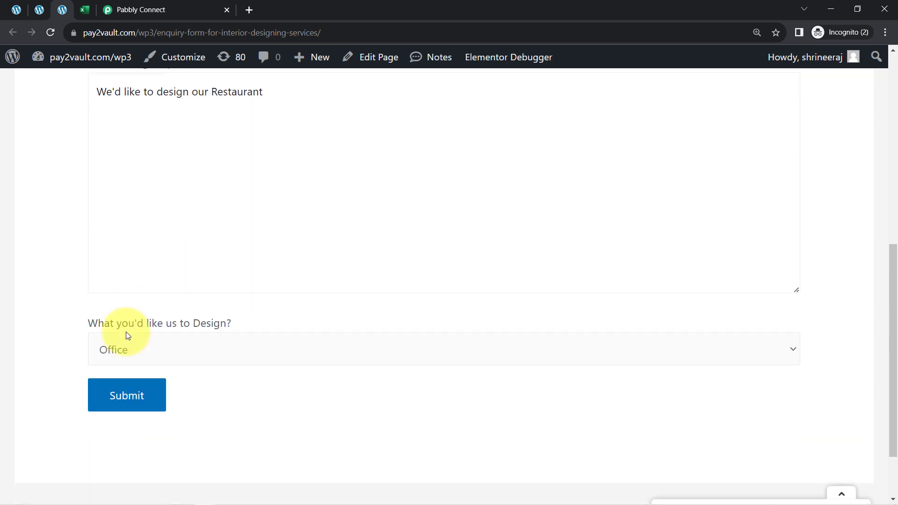
left_click(178, 339)
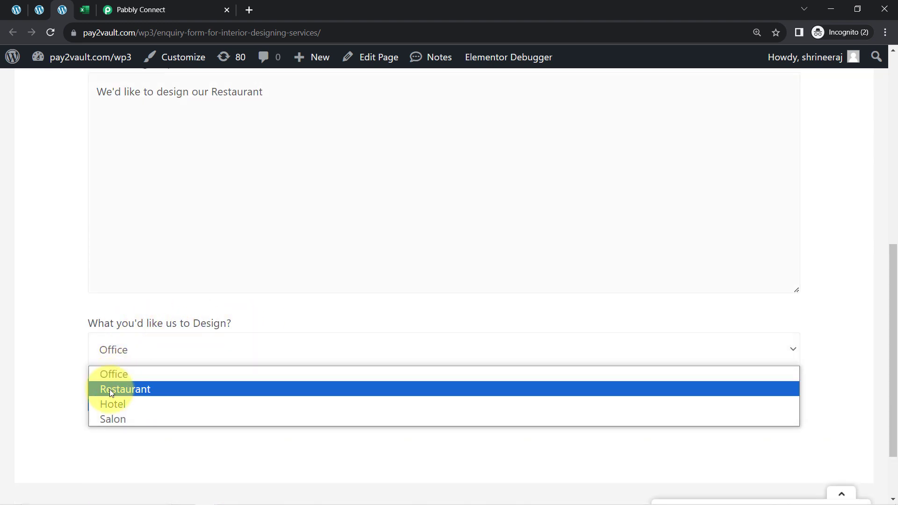
left_click(109, 389)
left_click(131, 383)
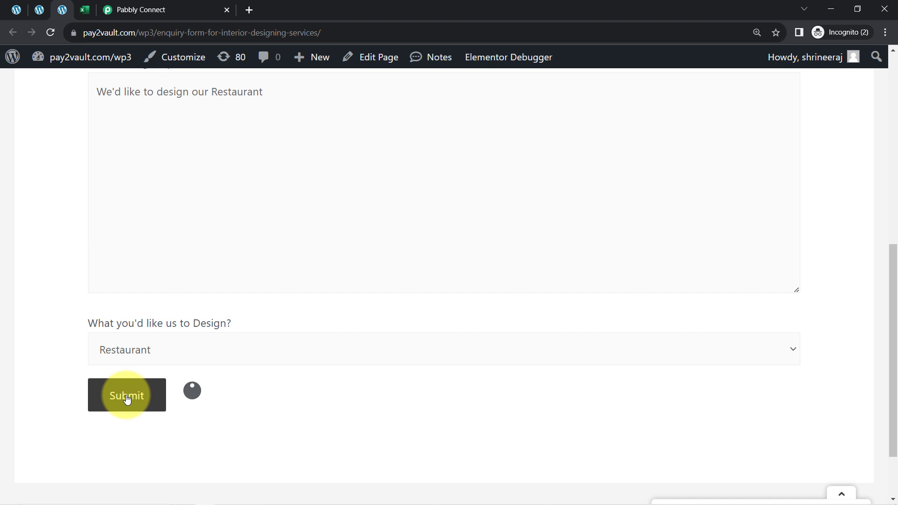
Switch to the Pabbly Connect workflow and expand the webhook response received by the trigger
left_click(142, 6)
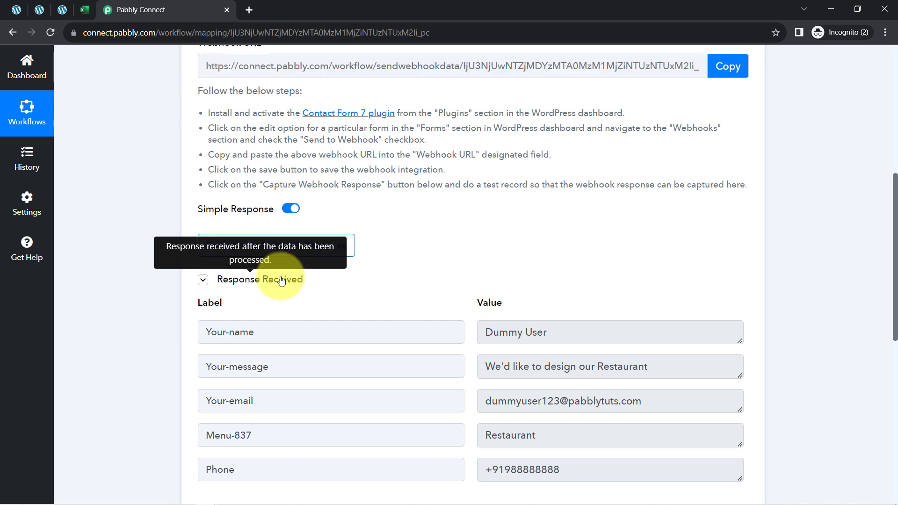
left_click(281, 280)
left_click(281, 280)
left_click(281, 280)
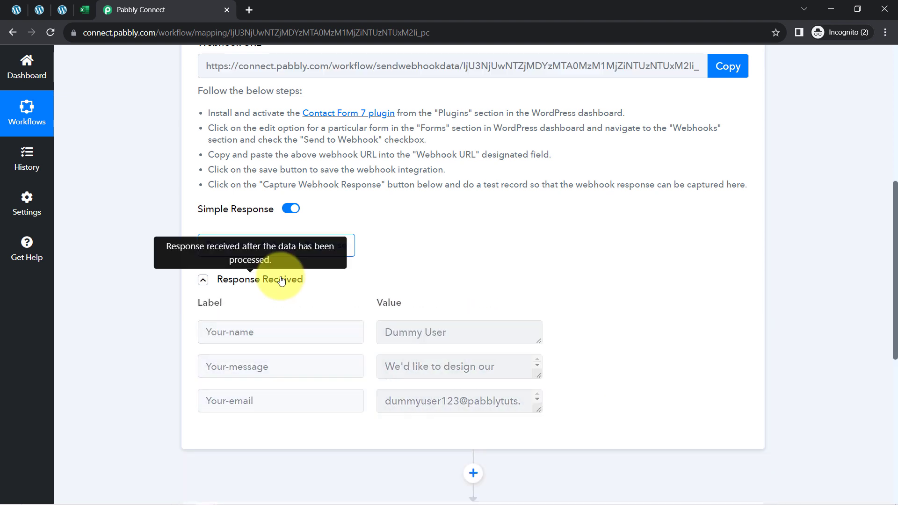
left_click(281, 279)
scroll(505, 181, "down", 5)
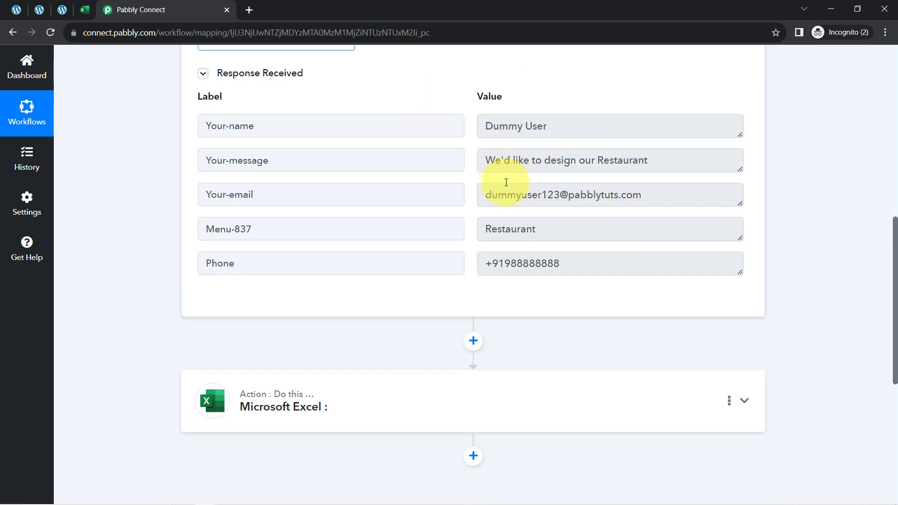
scroll(488, 191, "up", 1)
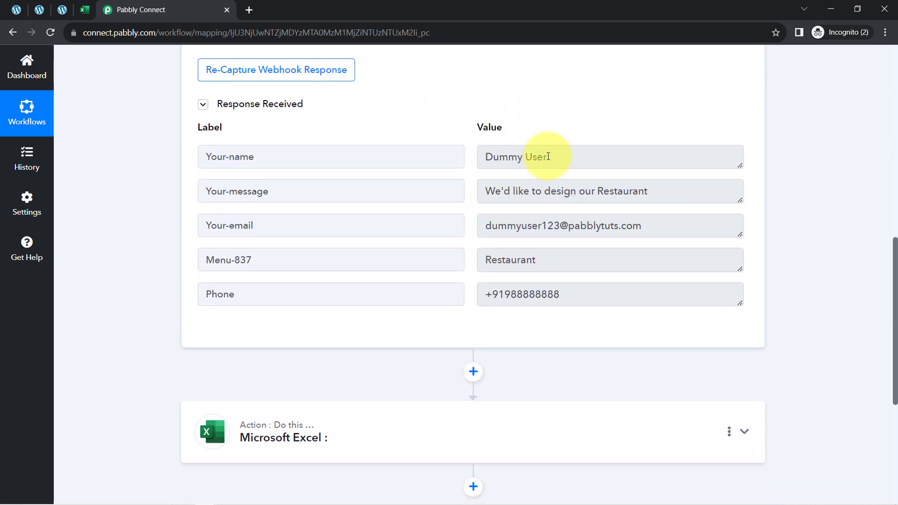
Check the captured name, message, e-mail, design choice and phone values against the test submission
left_click_drag(547, 157, 486, 156)
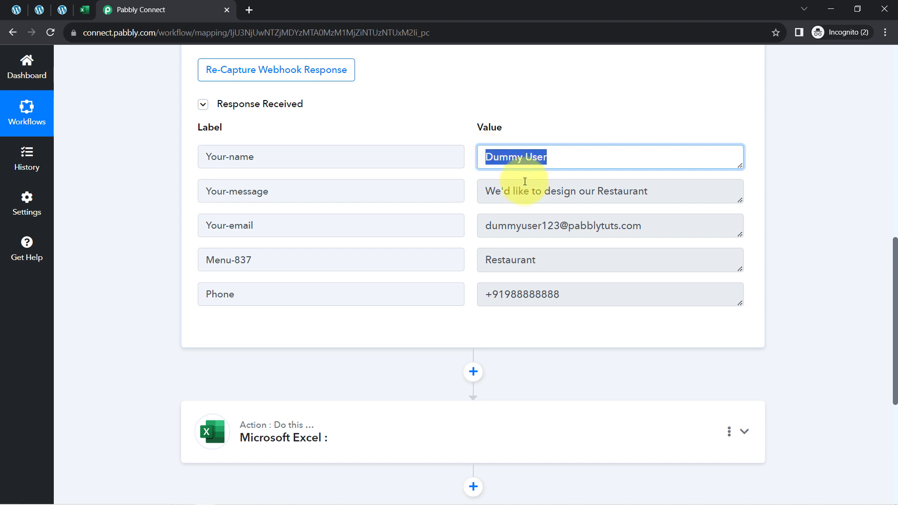
left_click_drag(514, 191, 644, 191)
left_click_drag(507, 225, 641, 226)
left_click(503, 259)
left_click_drag(503, 259, 585, 256)
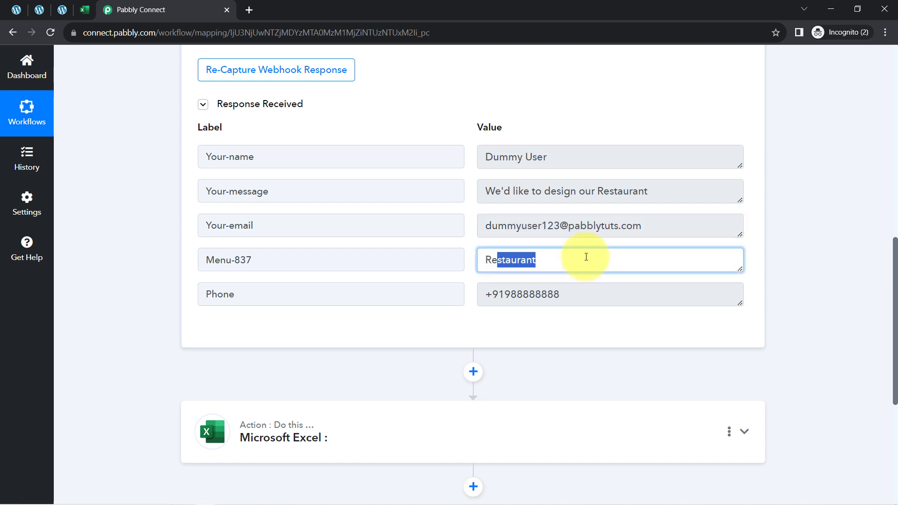
left_click_drag(517, 296, 554, 295)
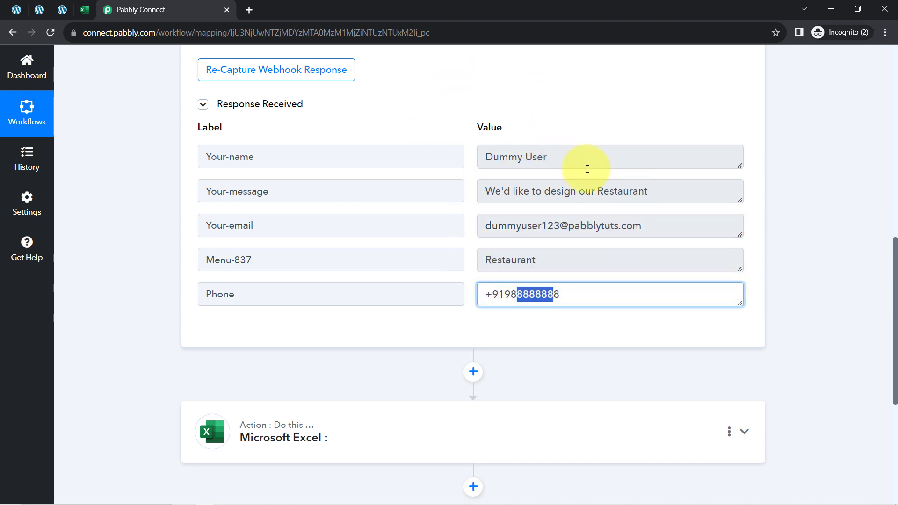
Collapse the Contact Form 7 trigger step and return to the published enquiry form page
scroll(469, 235, "up", 6)
scroll(457, 181, "down", 1)
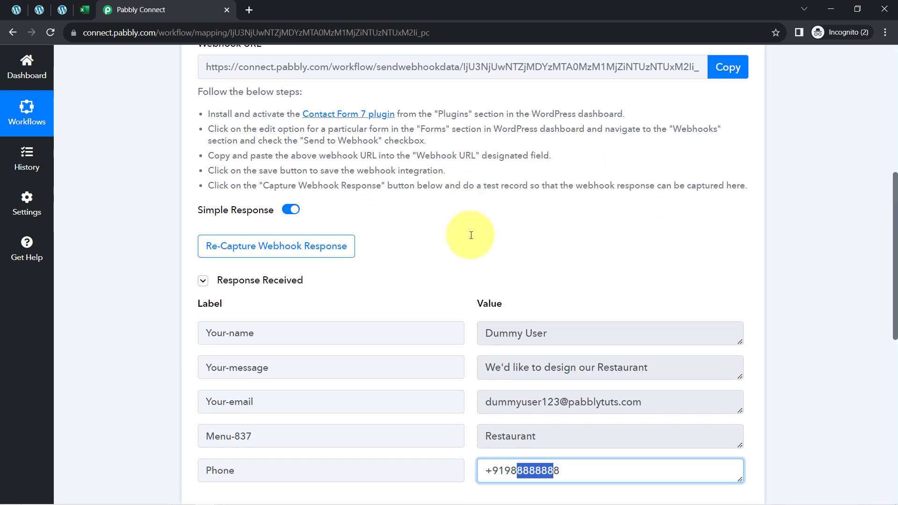
scroll(471, 235, "up", 6)
left_click(290, 227)
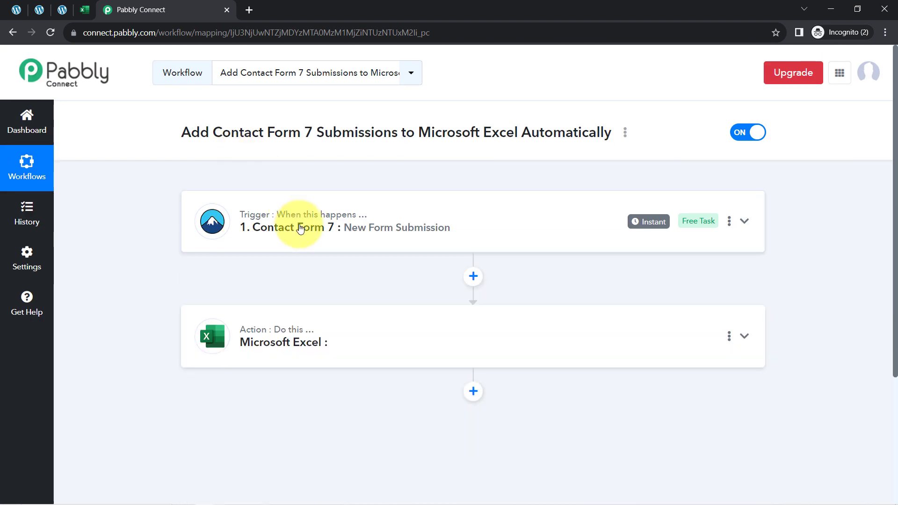
left_click(57, 14)
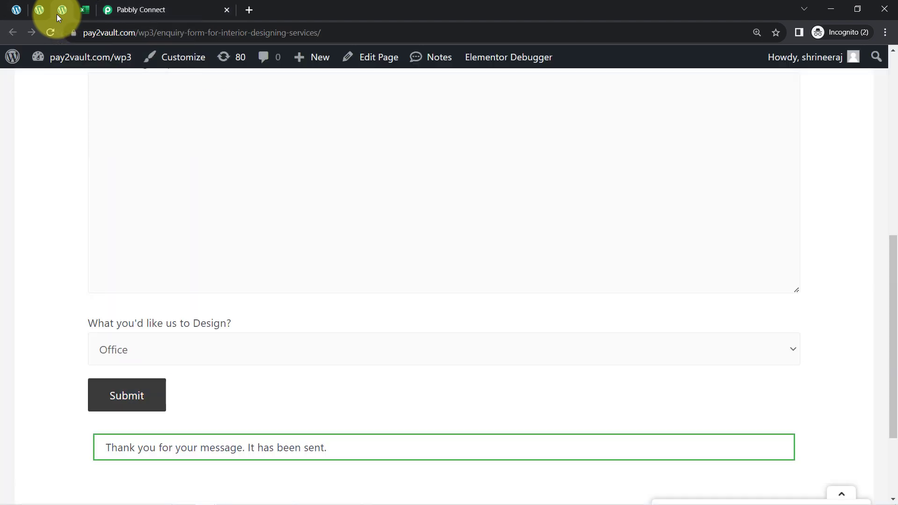
Close the published enquiry form page and go back to the Pabbly Connect workflow
right_click(57, 14)
left_click(79, 149)
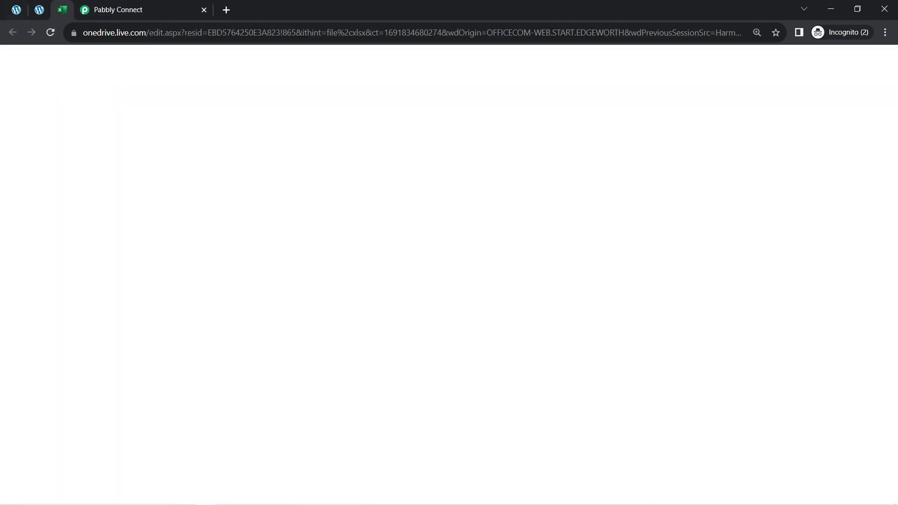
left_click(39, 9)
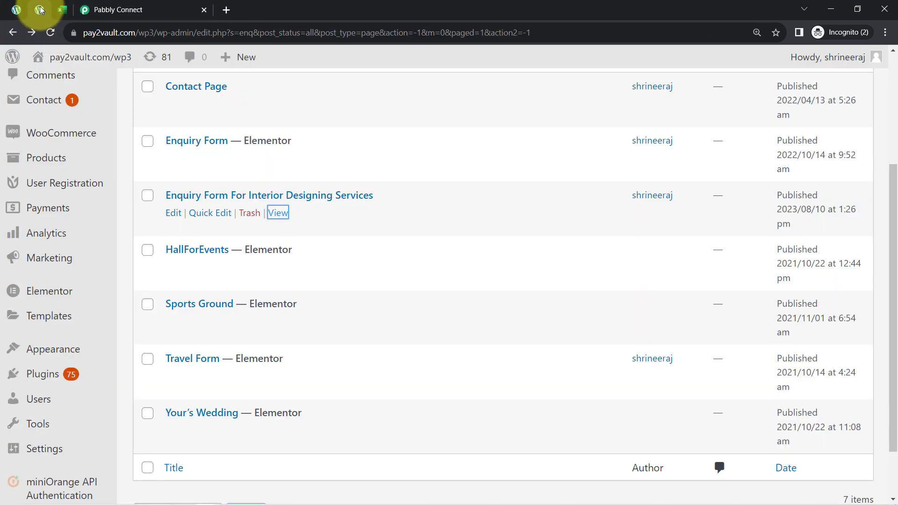
left_click(144, 4)
Expand the Microsoft Excel action step and set its action event to Add Row To Worksheet
mouse_move(640, 221)
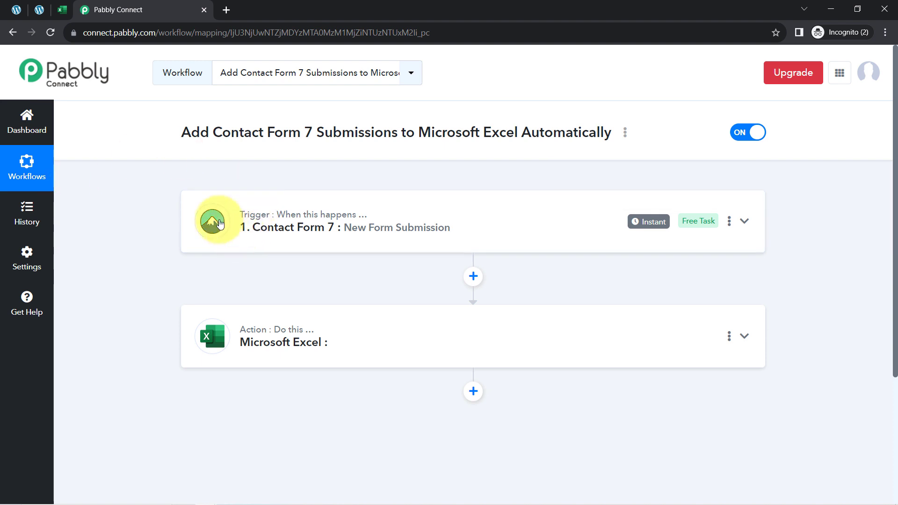
mouse_move(353, 219)
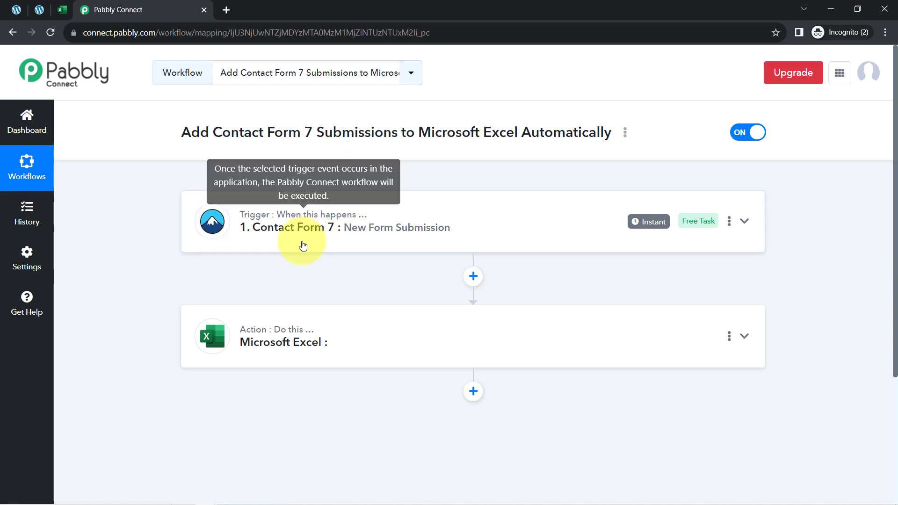
left_click(305, 333)
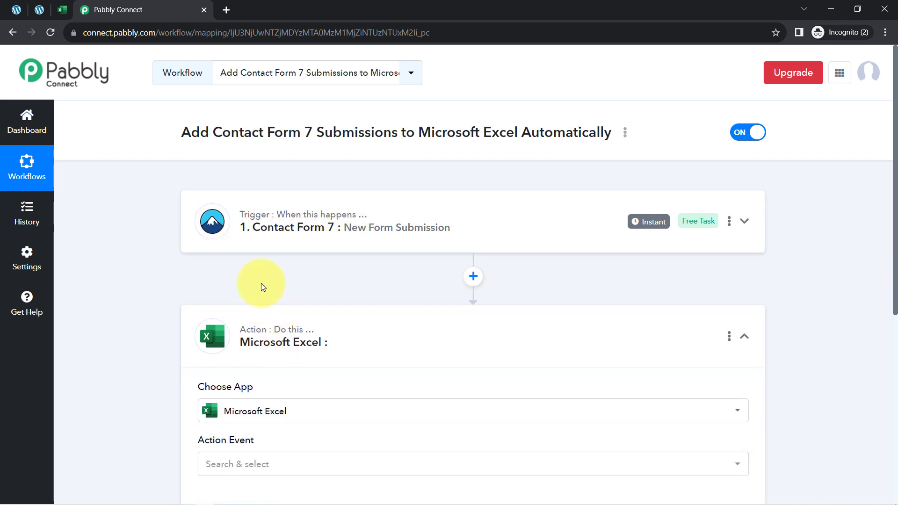
scroll(269, 266, "down", 3)
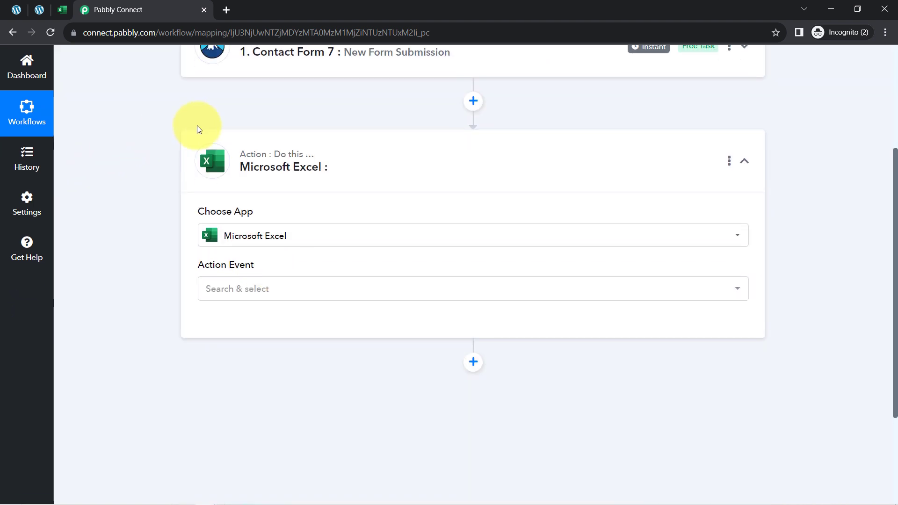
left_click(224, 300)
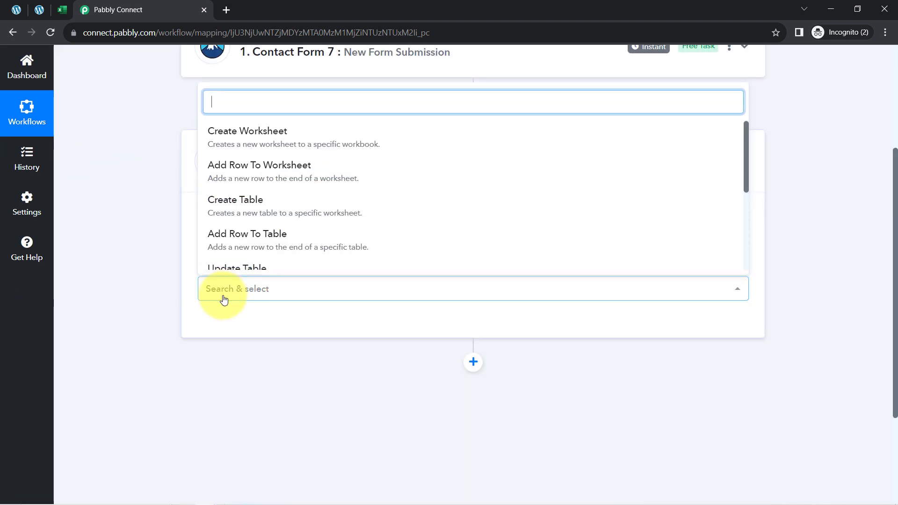
left_click(292, 174)
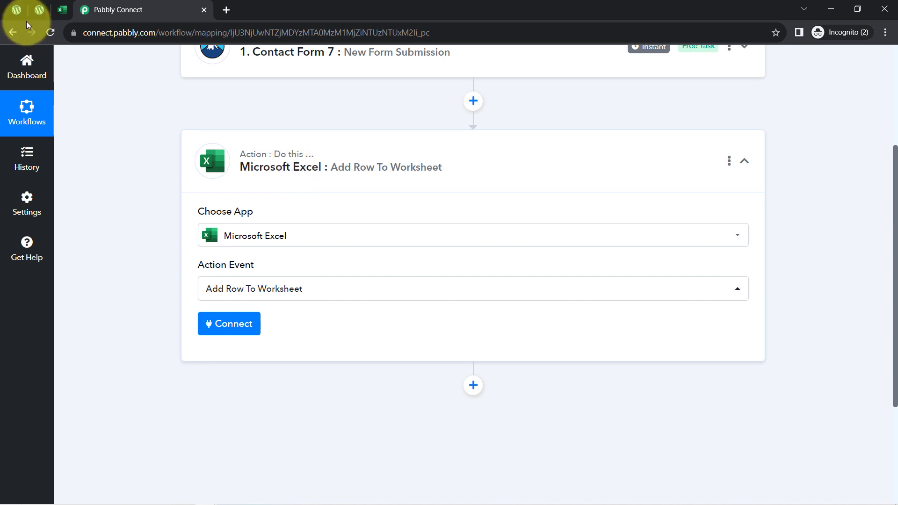
Look at the empty row 2 under the headings in the enquiries spreadsheet, then return to the workflow
left_click(62, 9)
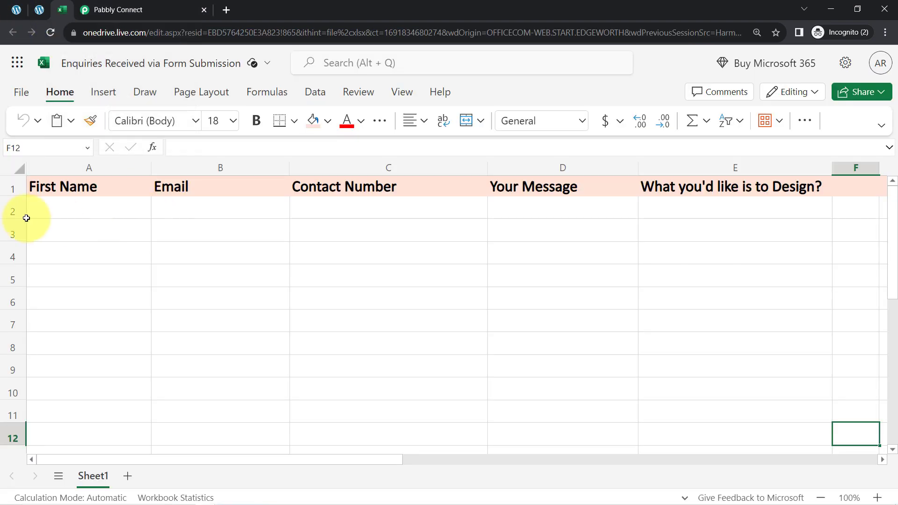
left_click(3, 211)
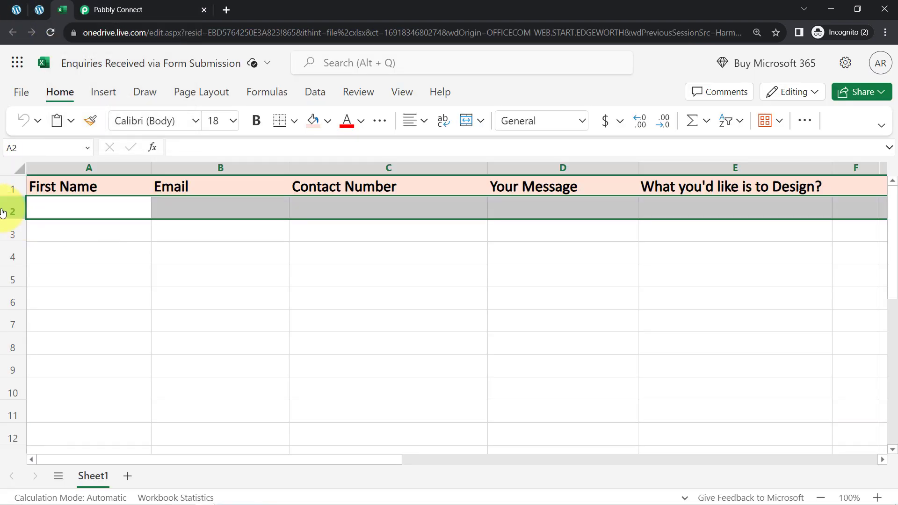
left_click(100, 280)
left_click(181, 6)
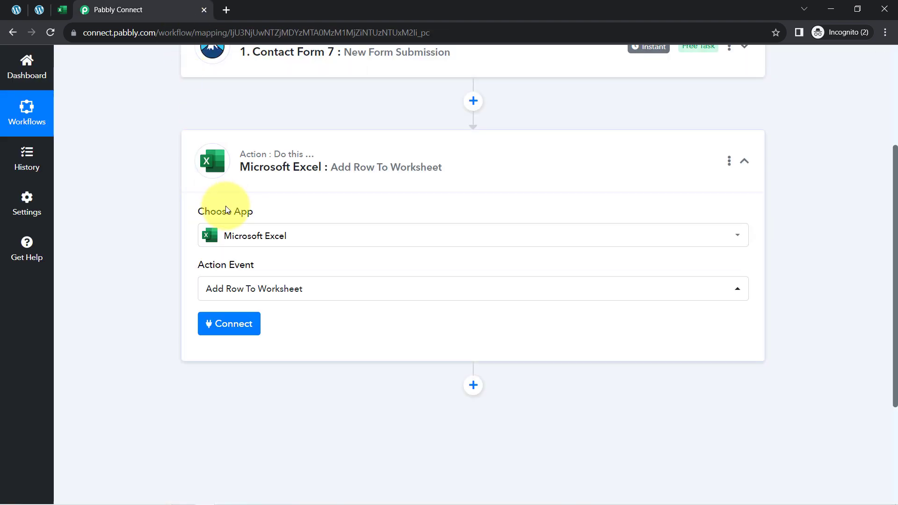
Connect the action to Microsoft Excel through a new connection and accept the access permissions Pabbly Connect requests
scroll(226, 209, "down", 3)
left_click(227, 217)
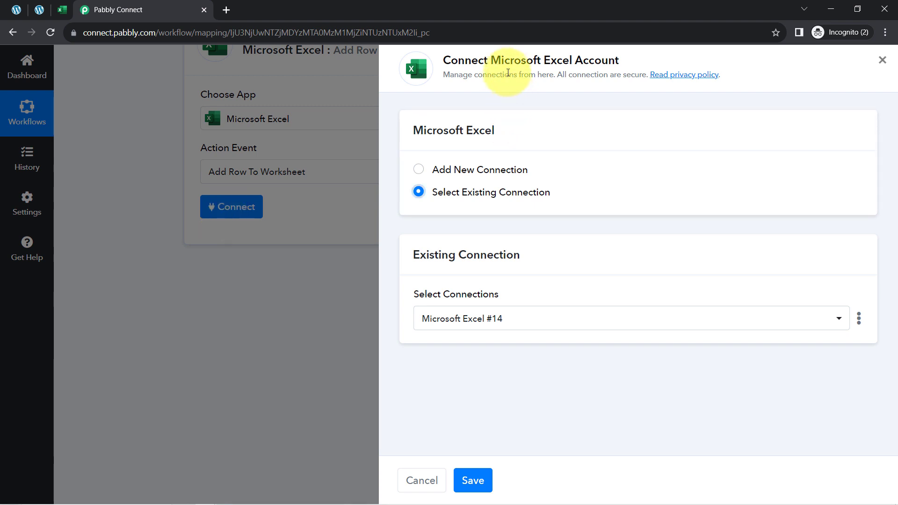
left_click_drag(458, 60, 626, 60)
left_click(449, 167)
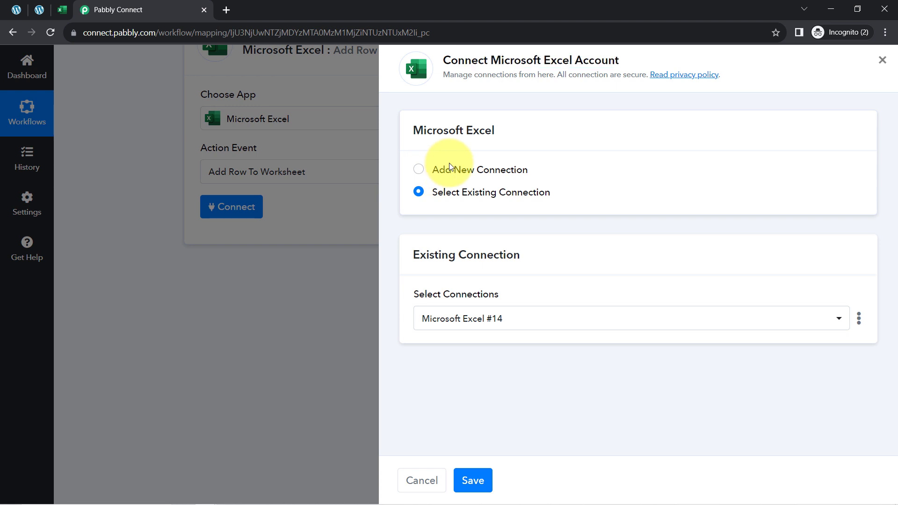
left_click(450, 170)
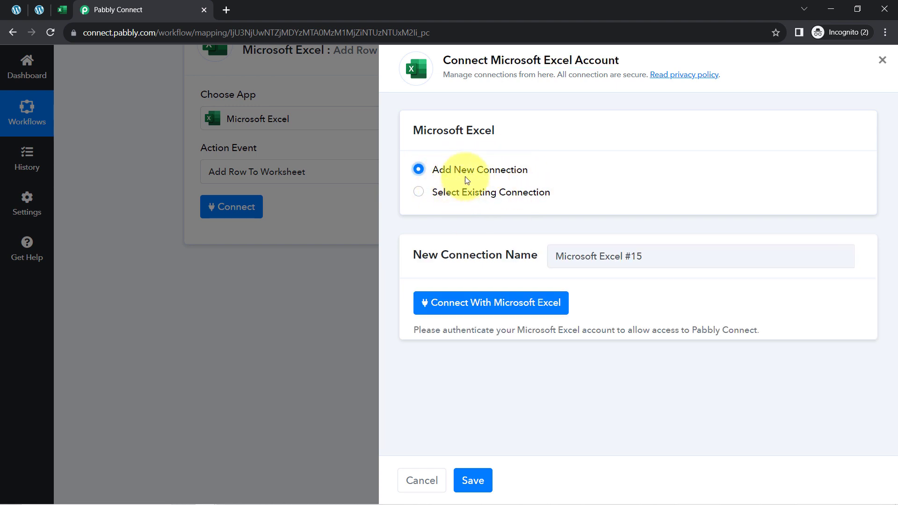
left_click(449, 307)
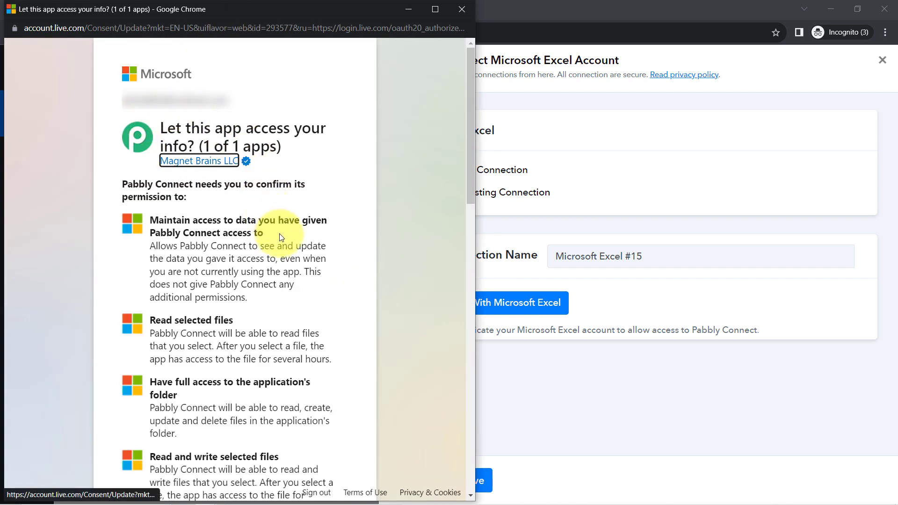
scroll(290, 304, "down", 8)
scroll(290, 304, "down", 10)
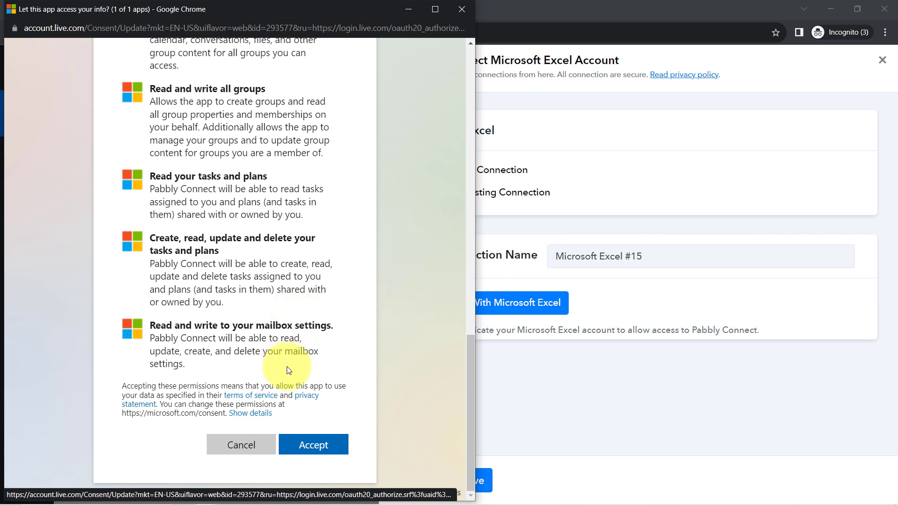
left_click(317, 446)
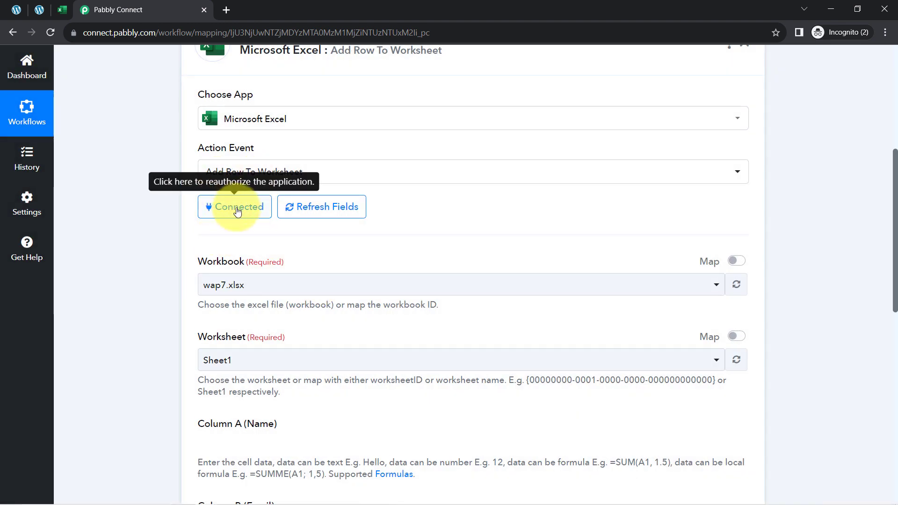
Find and select Enquiries Received via Form Submission.xlsx as the action's workbook
scroll(180, 265, "down", 1)
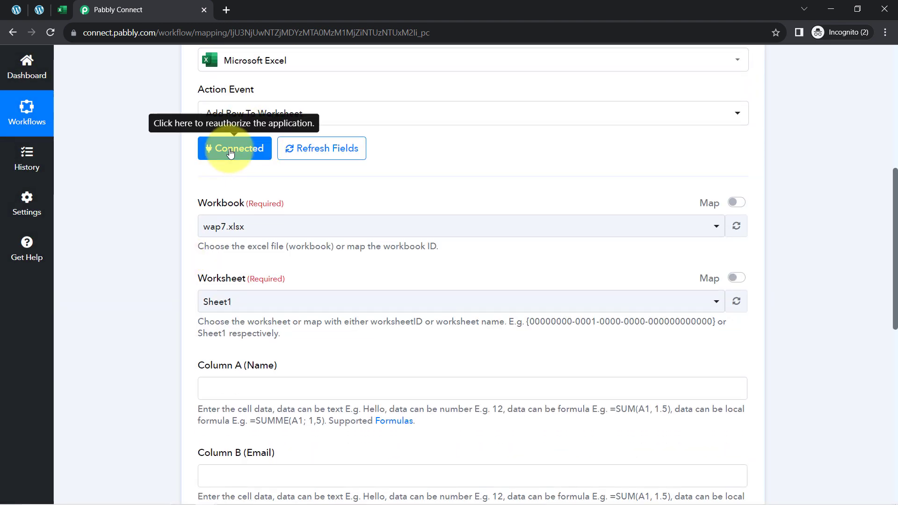
left_click_drag(206, 206, 246, 204)
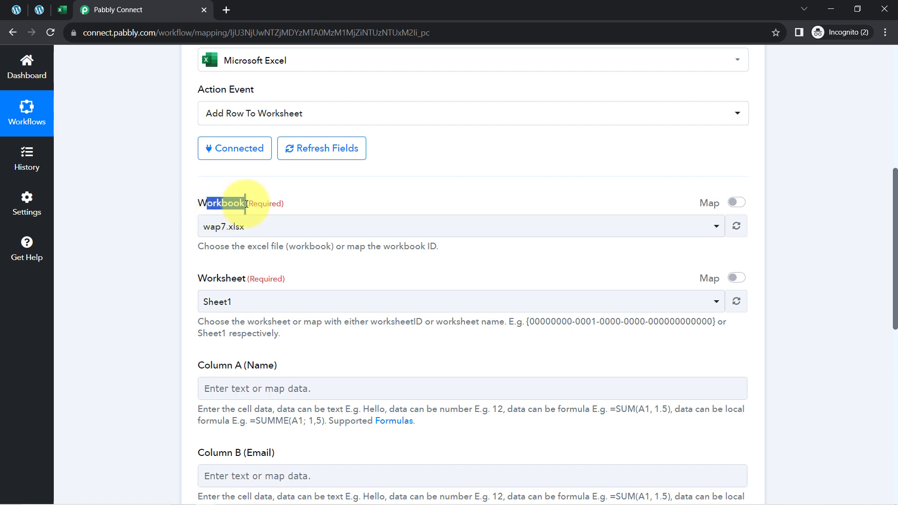
left_click(237, 227)
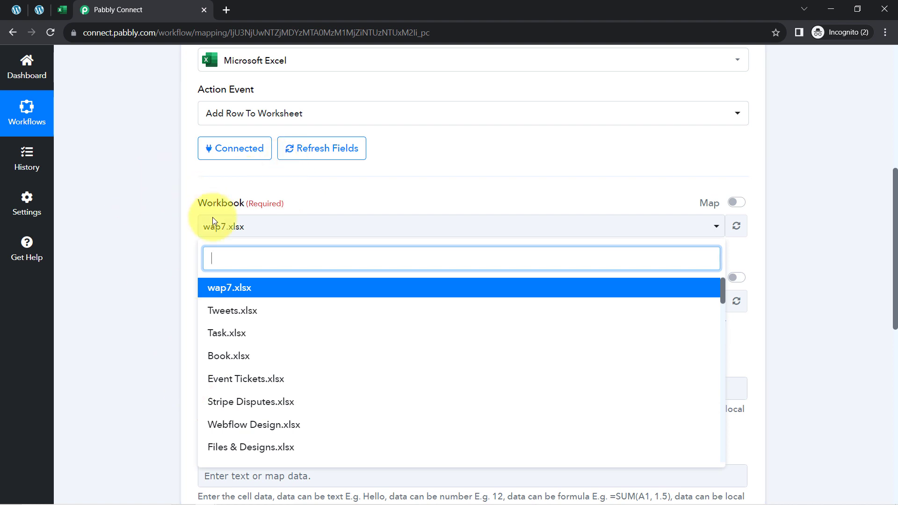
mouse_move(63, 9)
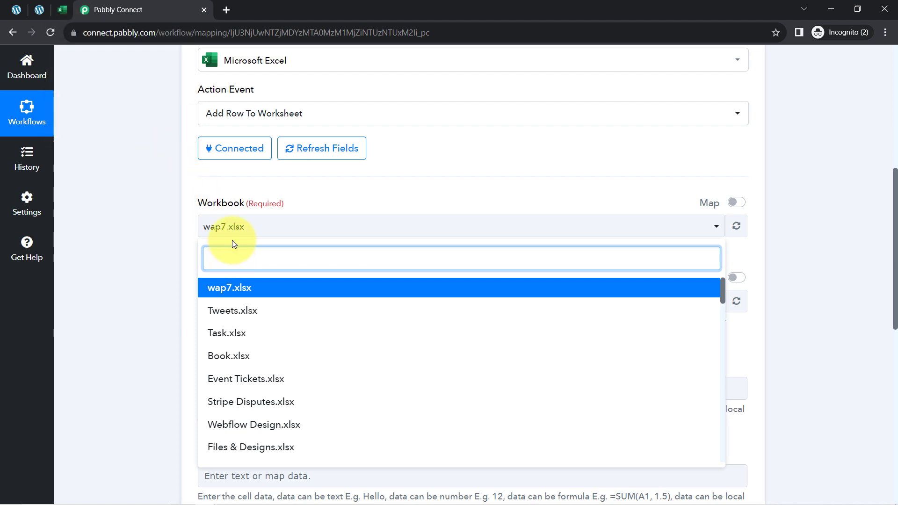
type("enq")
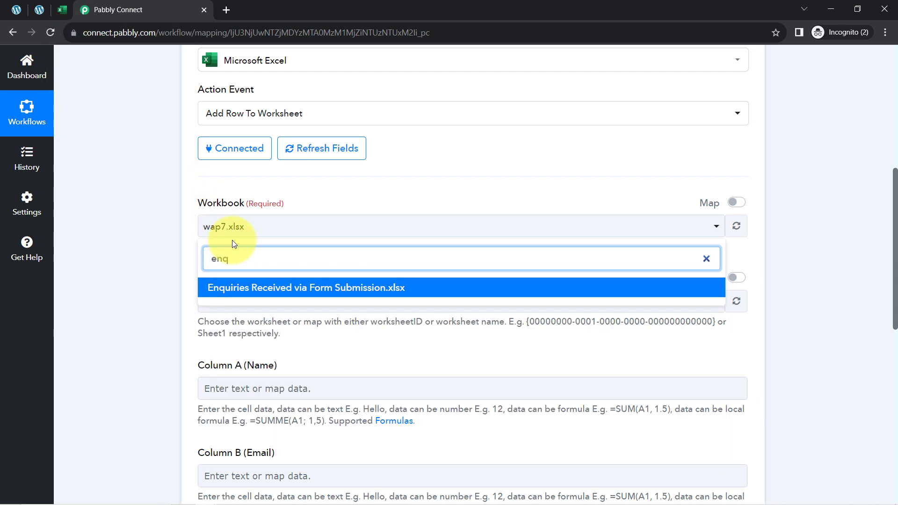
left_click(216, 286)
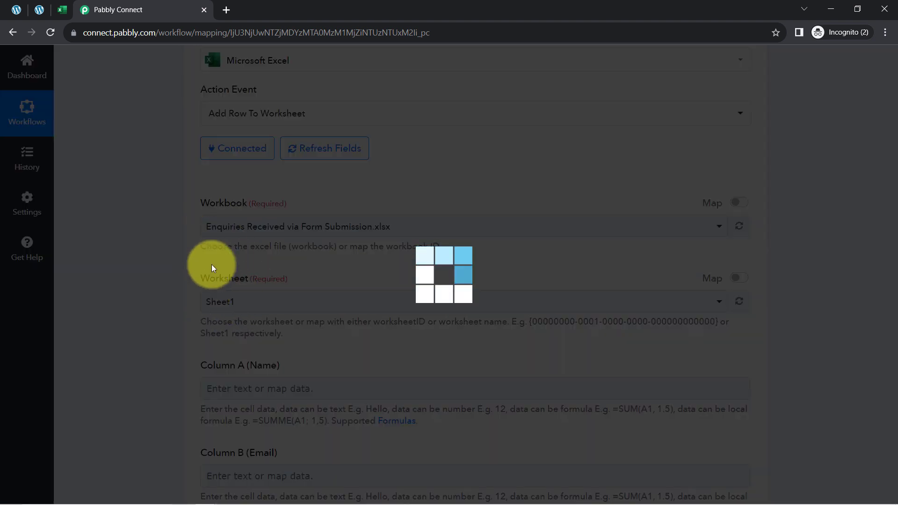
Check the sheet name and the headings of columns A to D in the enquiries spreadsheet against the action setup
left_click(61, 9)
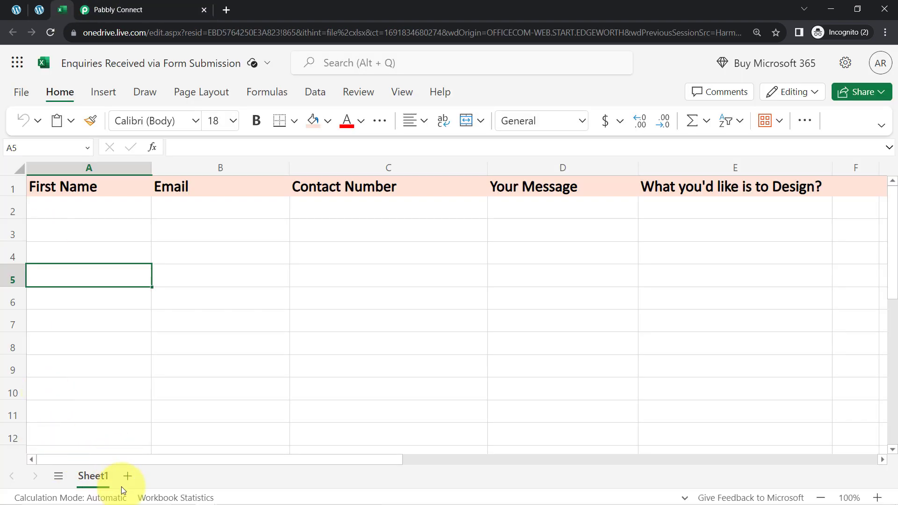
left_click(139, 5)
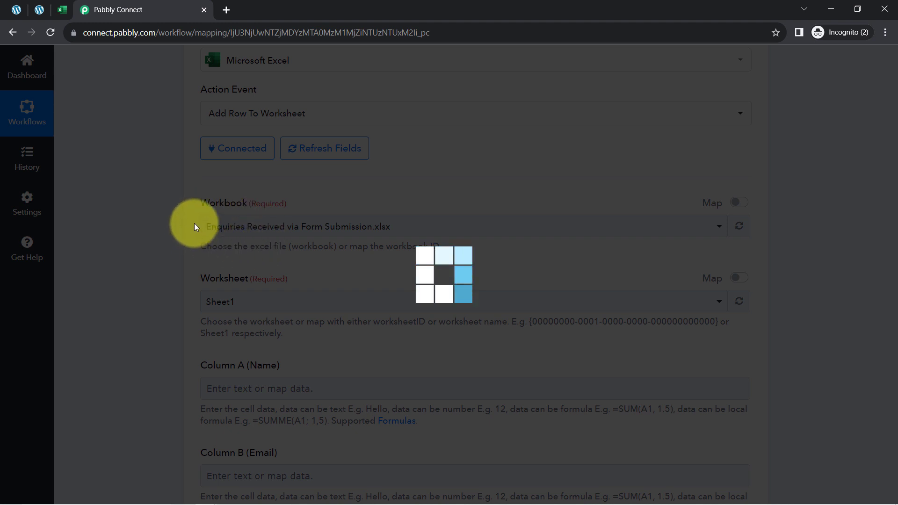
left_click(61, 9)
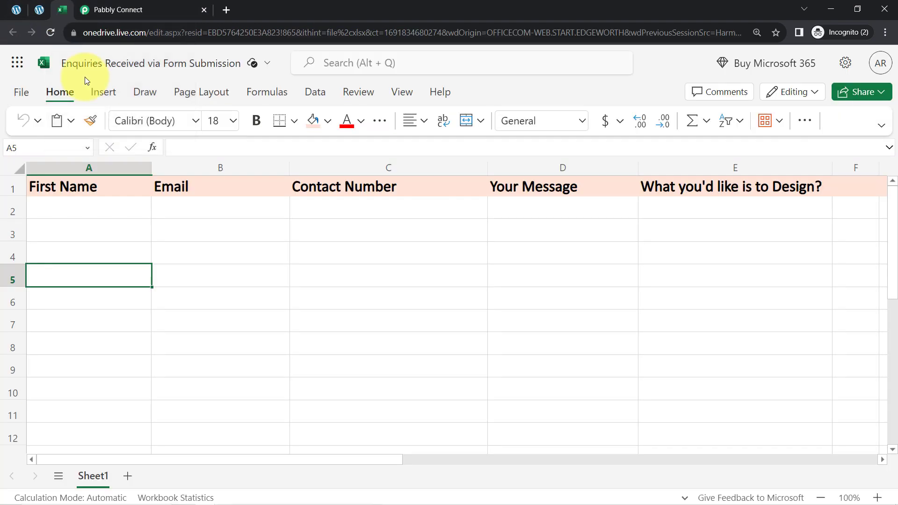
left_click(98, 167)
left_click(182, 169)
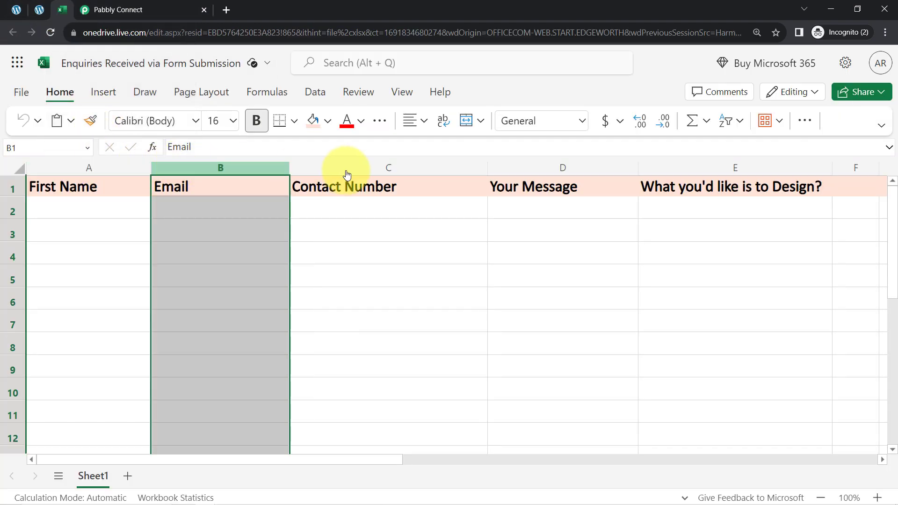
left_click(358, 171)
left_click(548, 169)
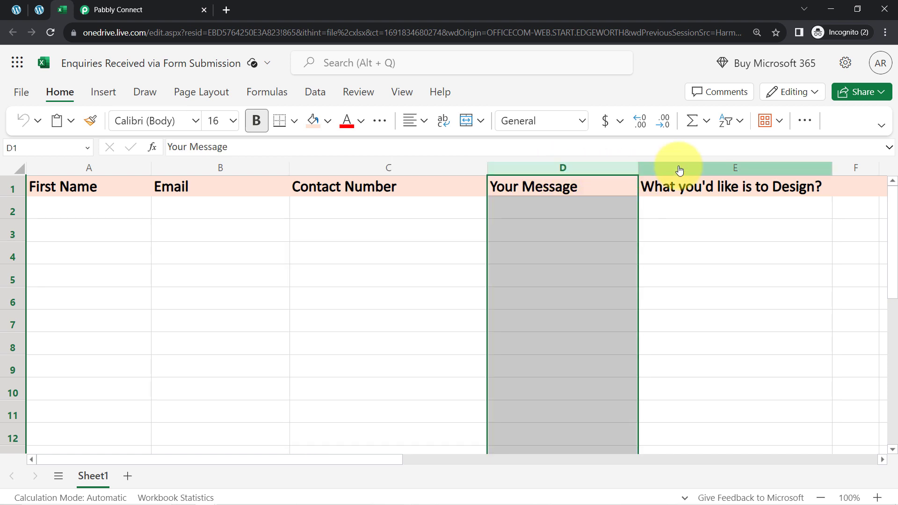
left_click(130, 5)
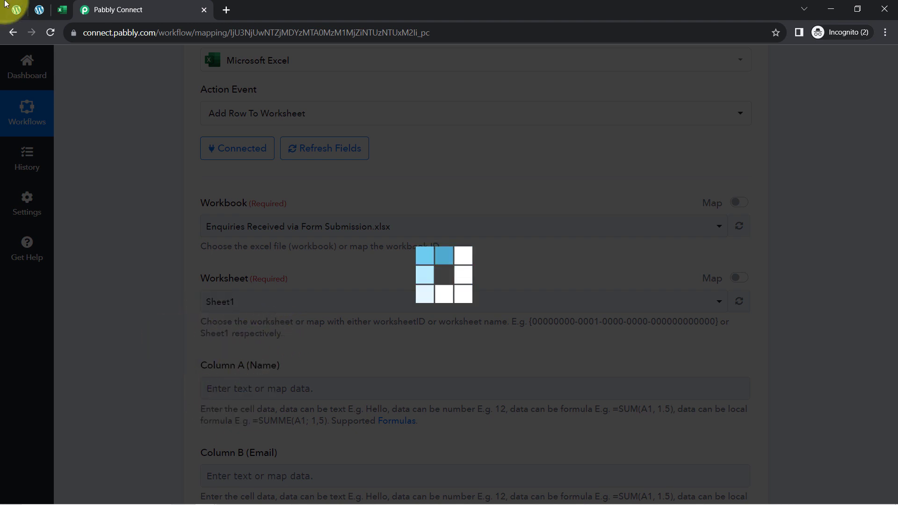
Correct the heading in cell E1 to "What you'd like us to Design?" and return to the workflow
left_click(63, 9)
left_click(92, 193)
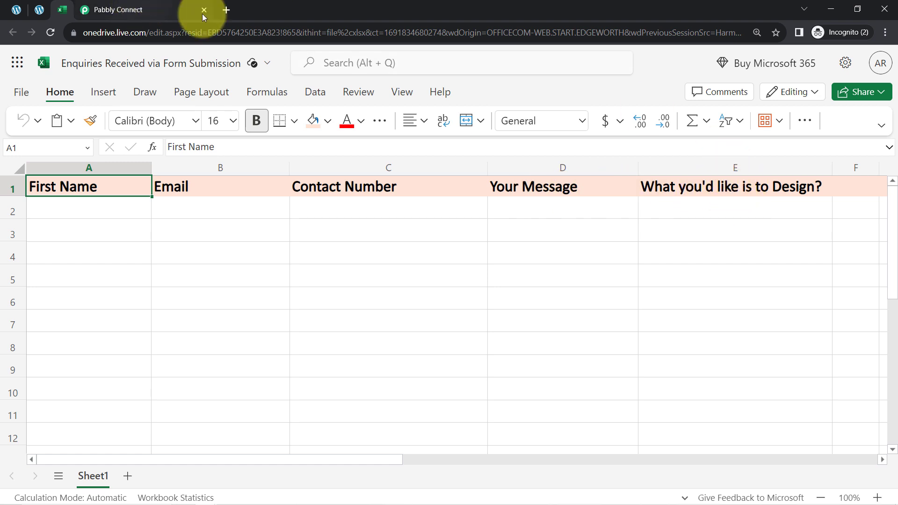
left_click(729, 194)
double_click(746, 191)
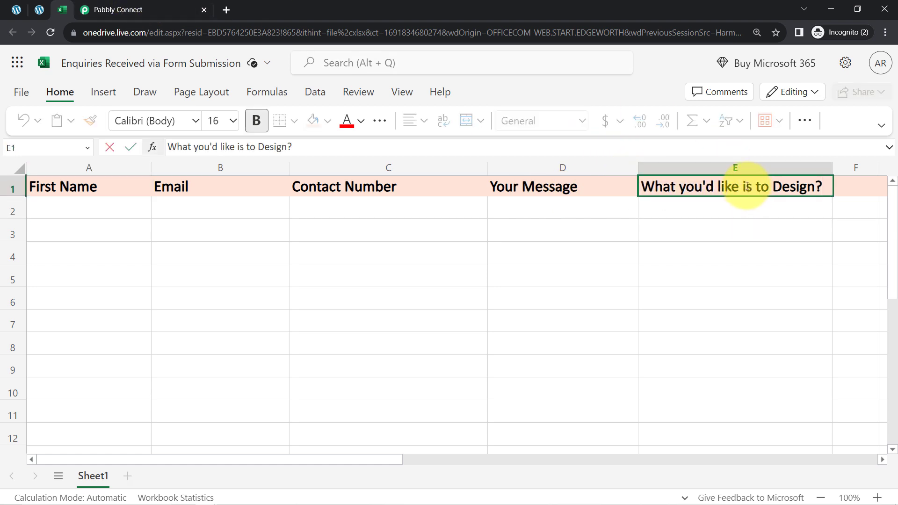
double_click(744, 186)
type("us")
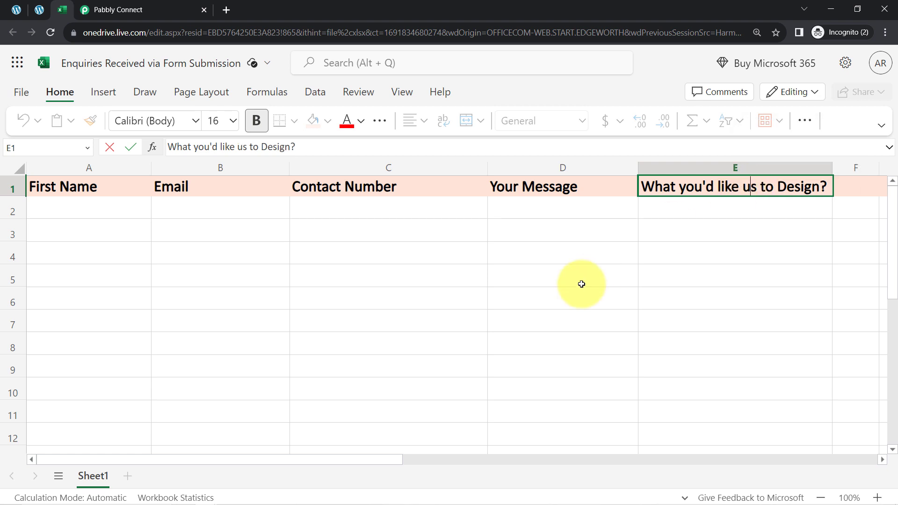
left_click(581, 282)
left_click(136, 7)
Review the action's mapping fields for columns A to E against the spreadsheet headings
scroll(162, 253, "down", 5)
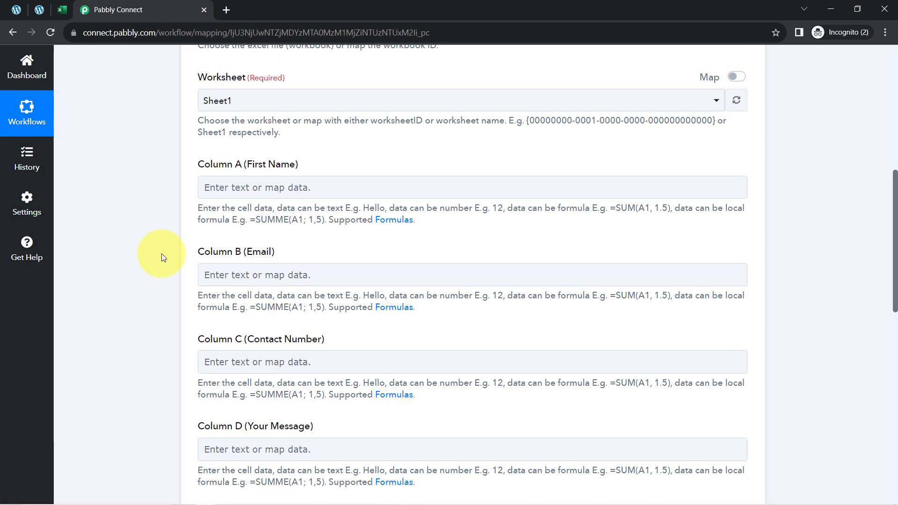
left_click_drag(255, 135, 295, 136)
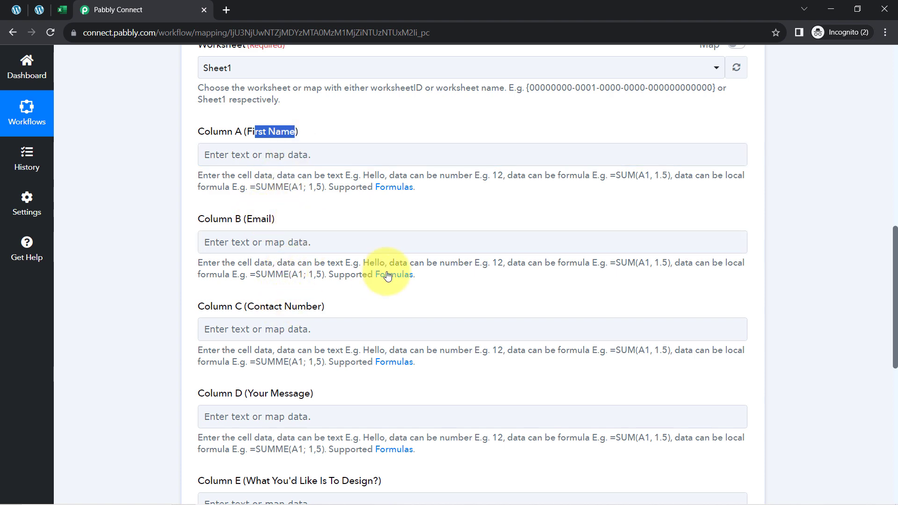
scroll(378, 276, "down", 2)
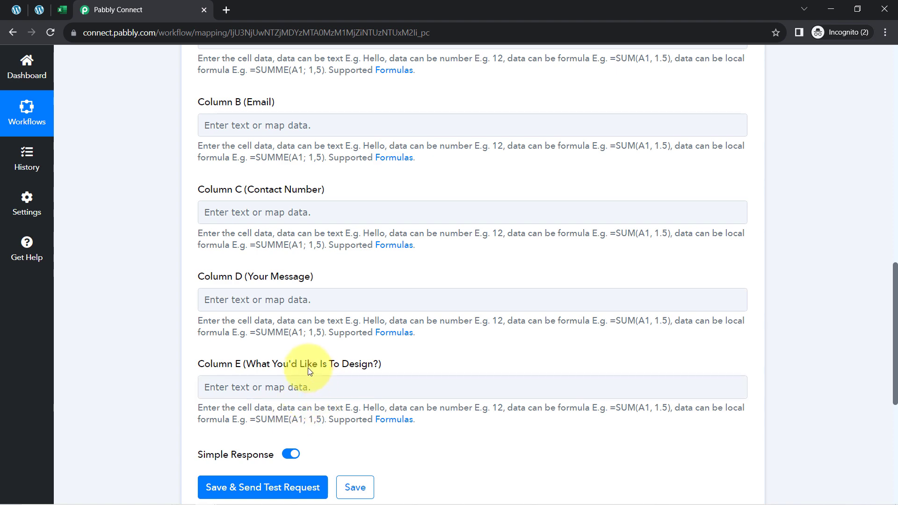
Refresh the workbook's column fields and check the Column E heading against the corrected spreadsheet heading
scroll(297, 301, "up", 5)
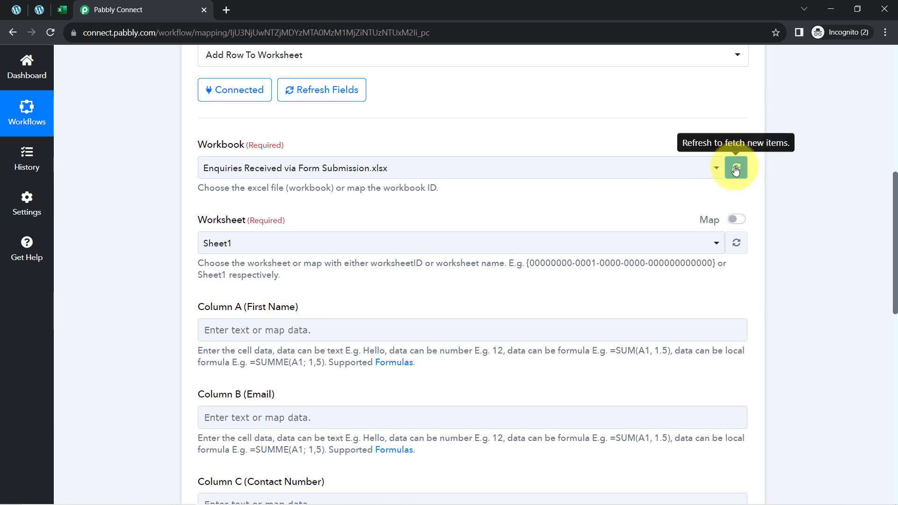
left_click(735, 169)
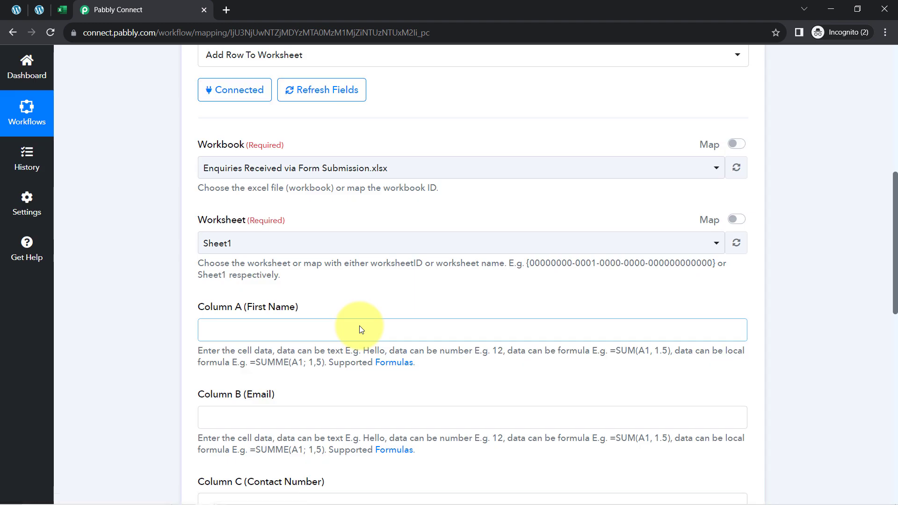
scroll(367, 304, "down", 10)
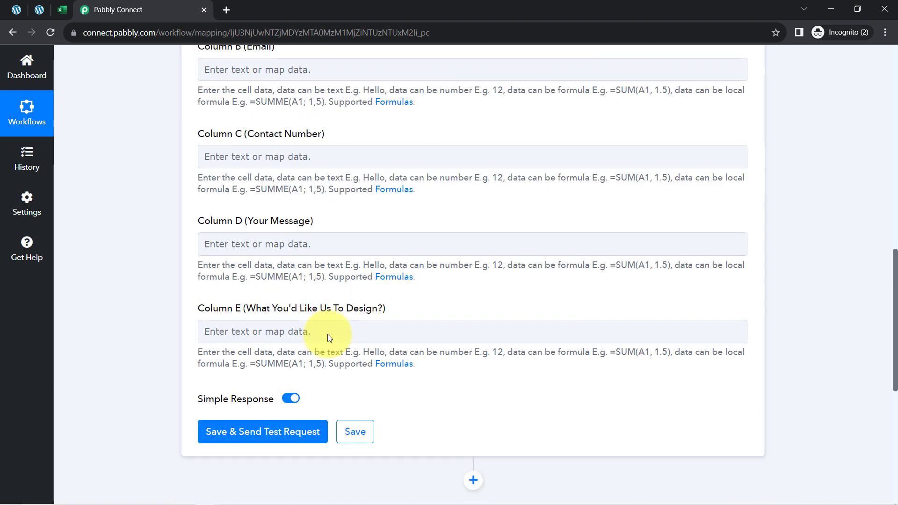
left_click_drag(307, 187, 327, 189)
scroll(356, 227, "up", 9)
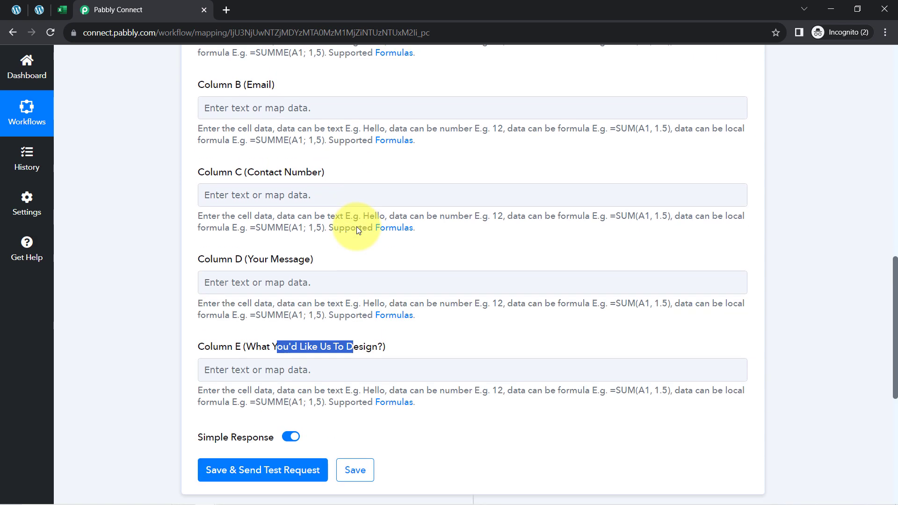
scroll(363, 238, "up", 3)
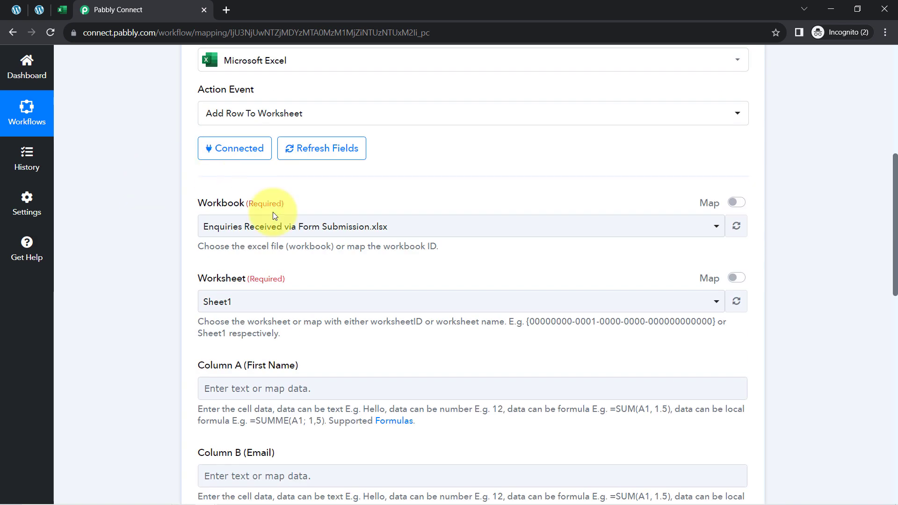
scroll(260, 280, "down", 4)
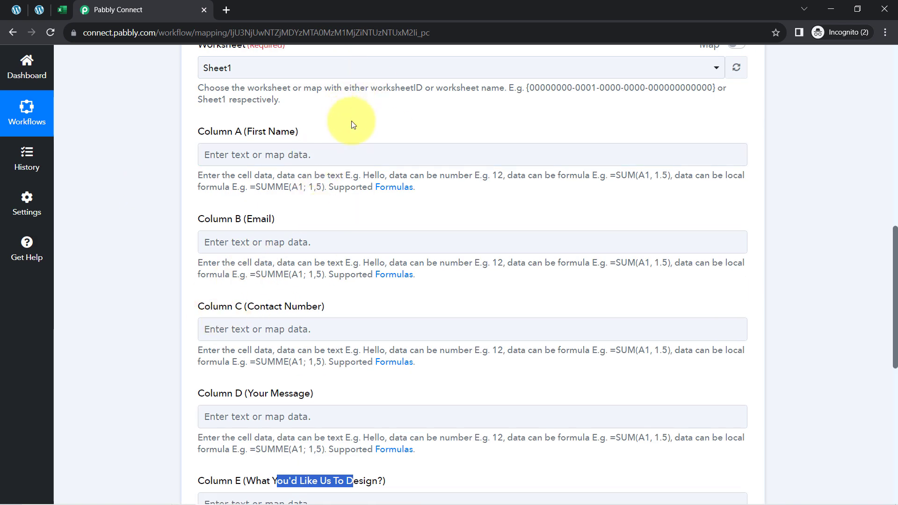
Expand the Contact Form 7 trigger and examine its captured response values against the Excel action's fields
left_click_drag(894, 248, 893, 77)
left_click(333, 196)
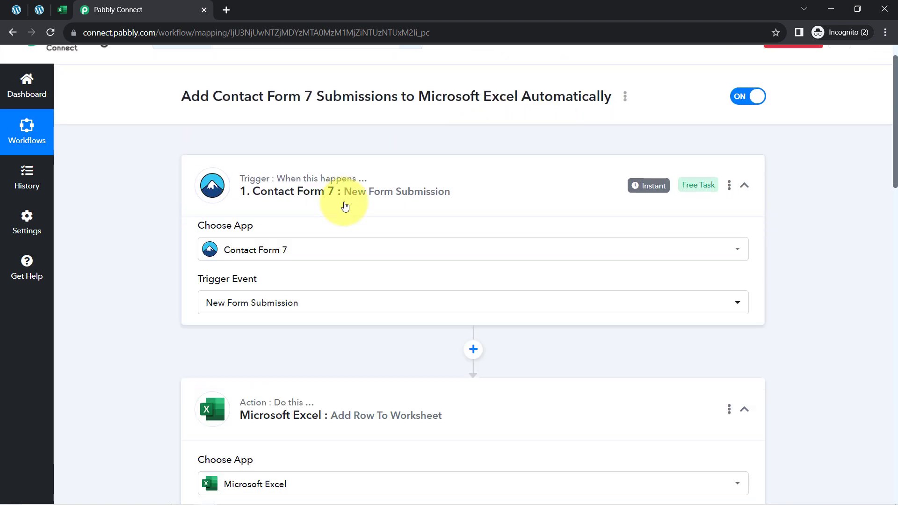
scroll(406, 257, "down", 5)
scroll(410, 261, "down", 1)
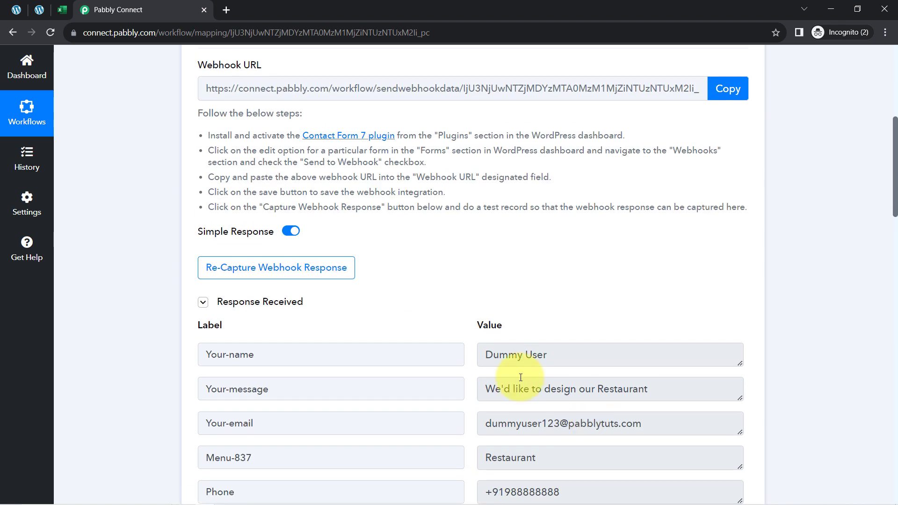
mouse_move(496, 320)
scroll(496, 320, "down", 6)
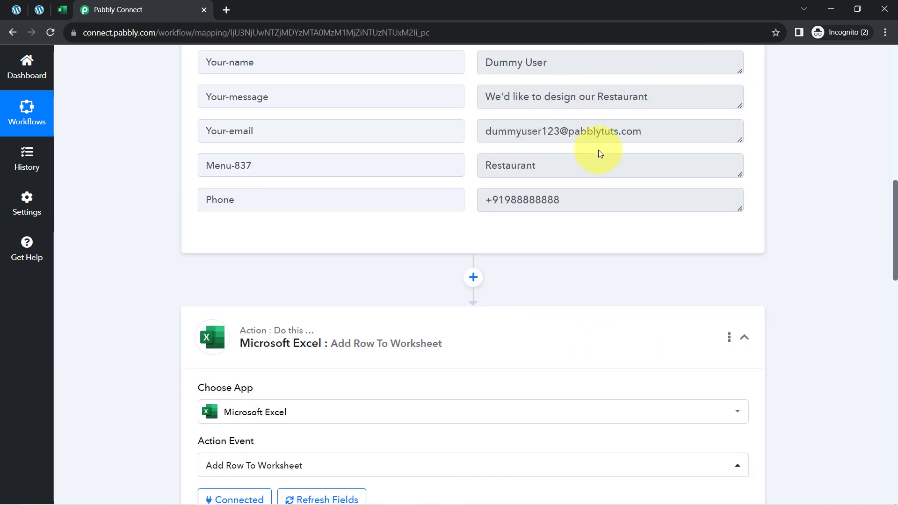
scroll(486, 269, "down", 3)
scroll(355, 285, "down", 3)
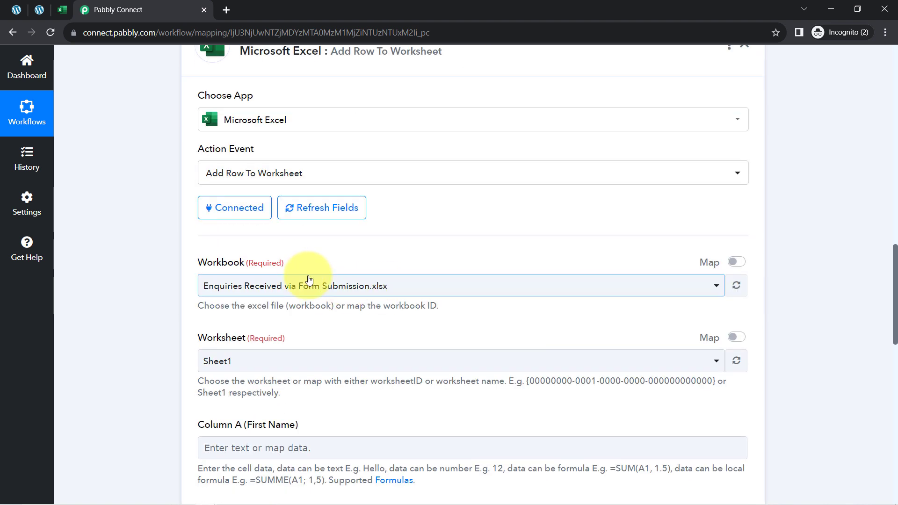
scroll(307, 279, "down", 1)
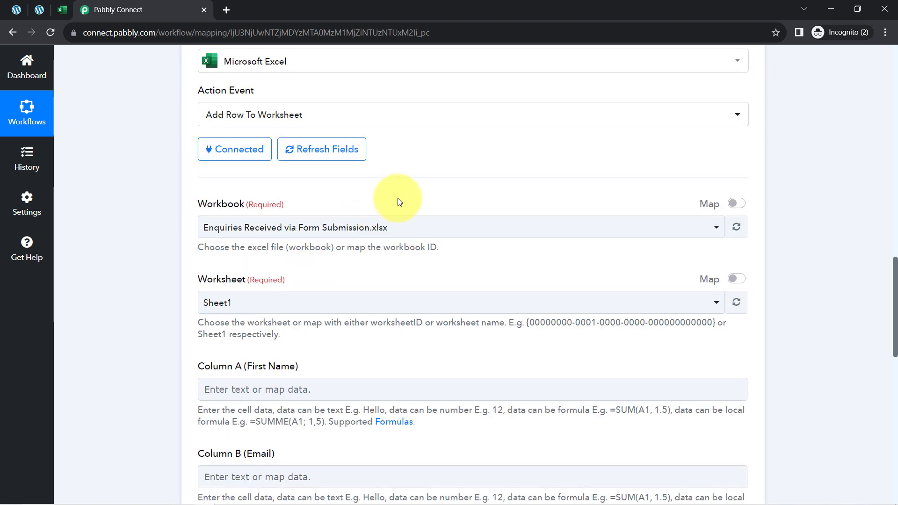
Map Column A (First Name) to the Your-name value from the Contact Form 7 submission
scroll(399, 201, "down", 3)
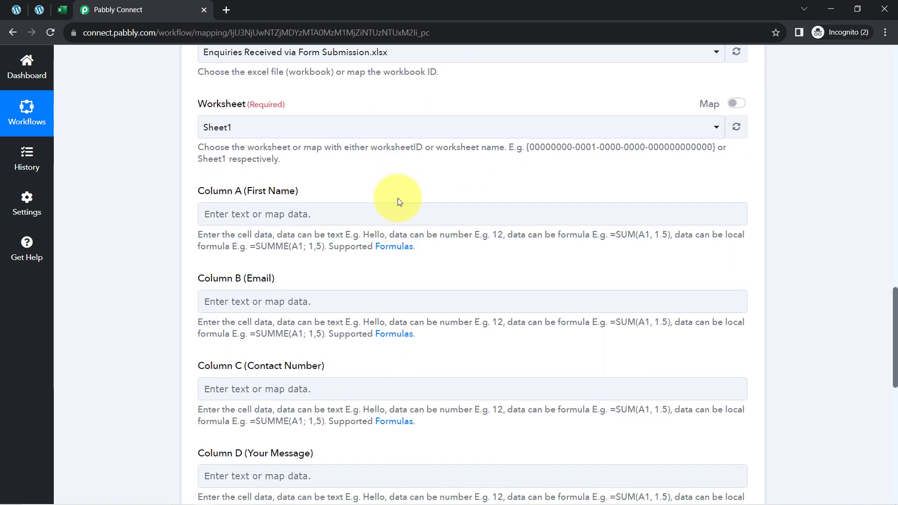
left_click(215, 213)
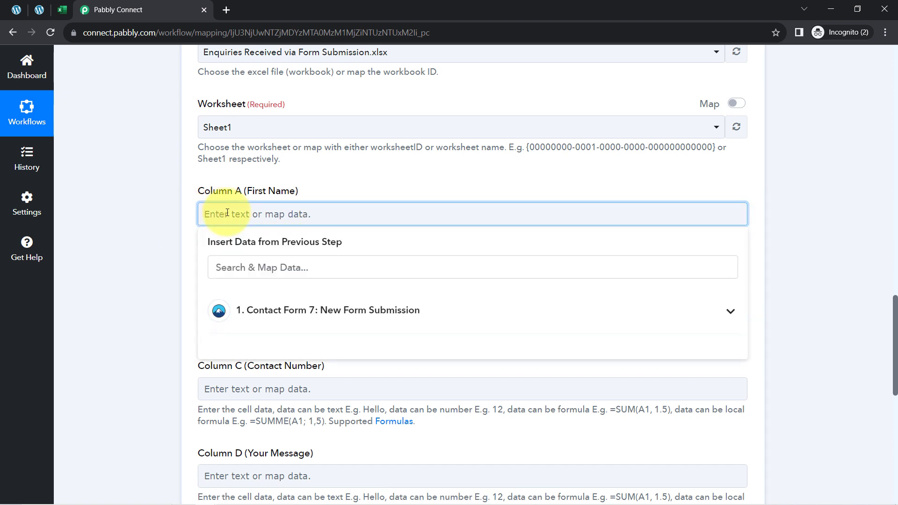
left_click(283, 307)
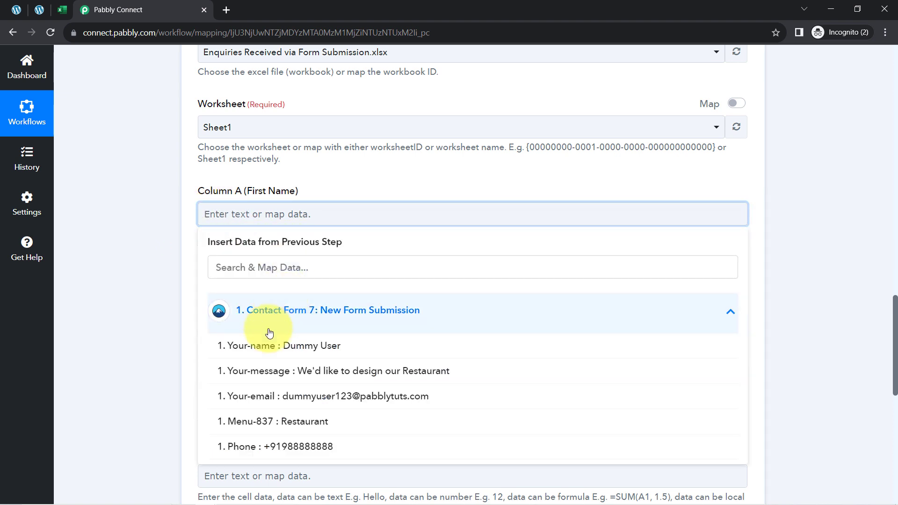
left_click(231, 345)
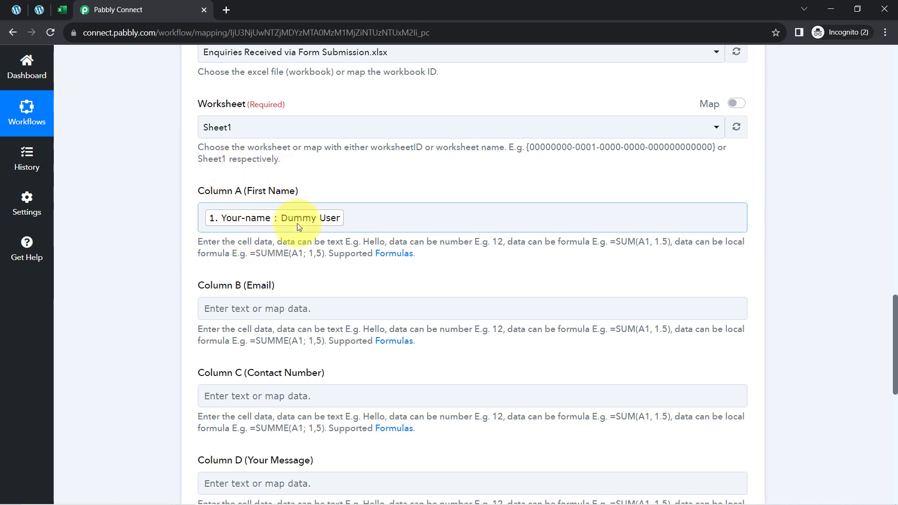
Search the form submission data for "@" and map Column B (Email) to the Your-email value
scroll(302, 216, "down", 3)
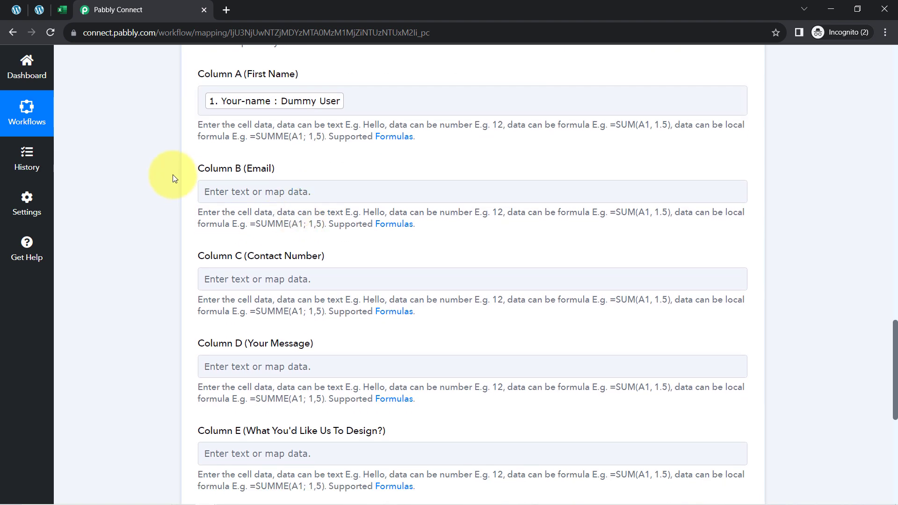
left_click(237, 192)
left_click(232, 252)
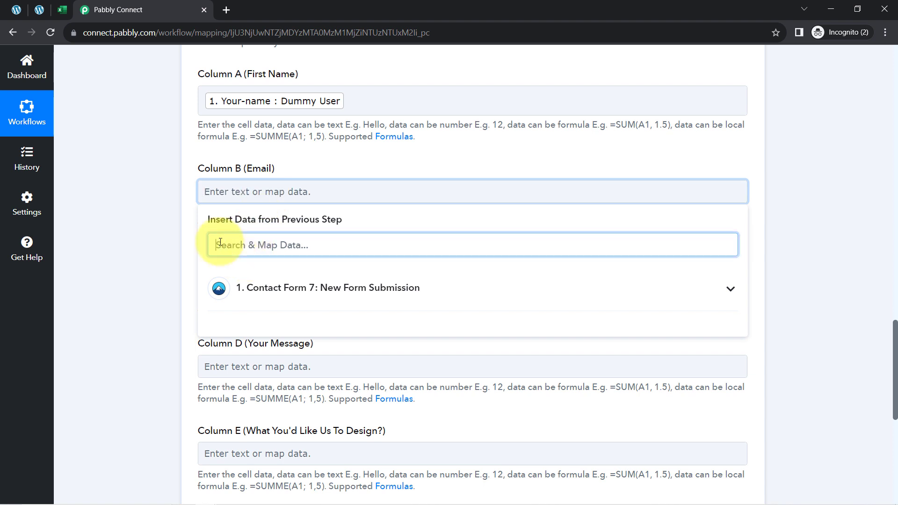
type("@")
left_click(267, 322)
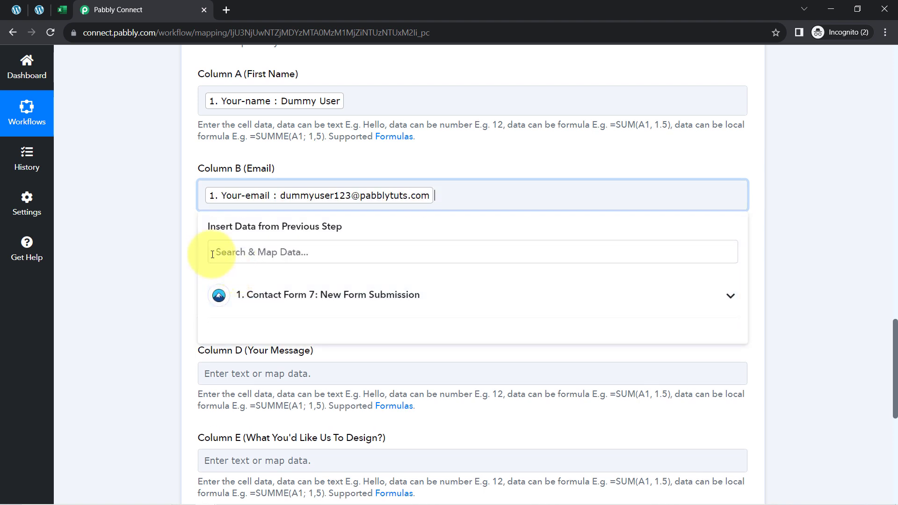
left_click(181, 251)
Search the form submission data for "98" and map Column C (Contact Number) to the Phone value
left_click(225, 291)
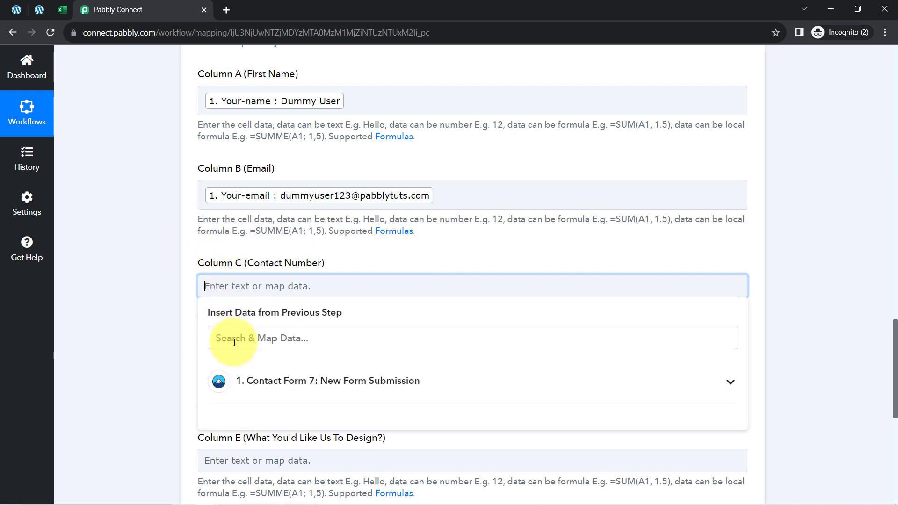
left_click(234, 339)
type("98")
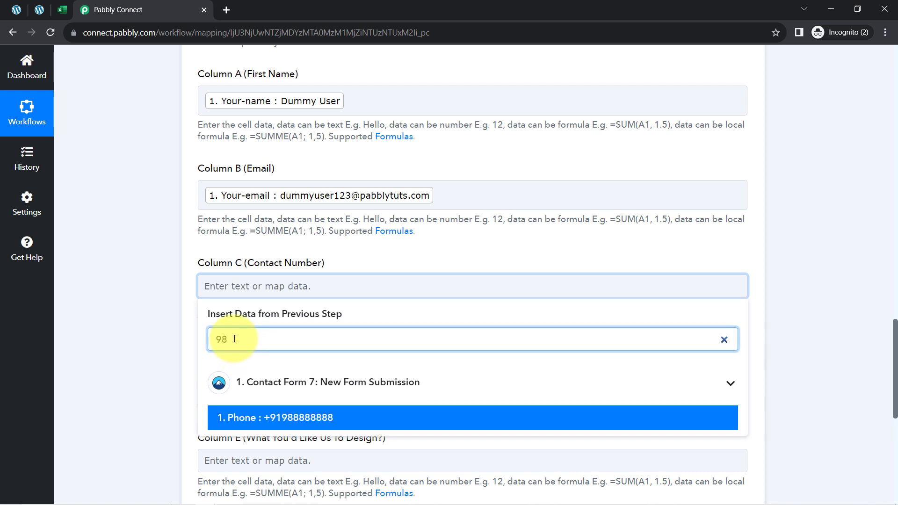
left_click(226, 416)
left_click(120, 254)
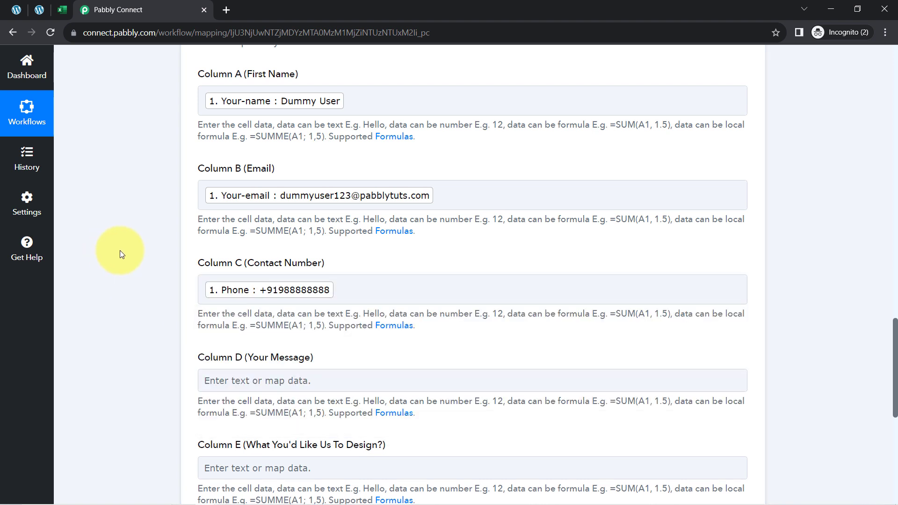
Map Column D (Your Message) to the Your-message value from the form submission
scroll(136, 243, "down", 3)
left_click(218, 265)
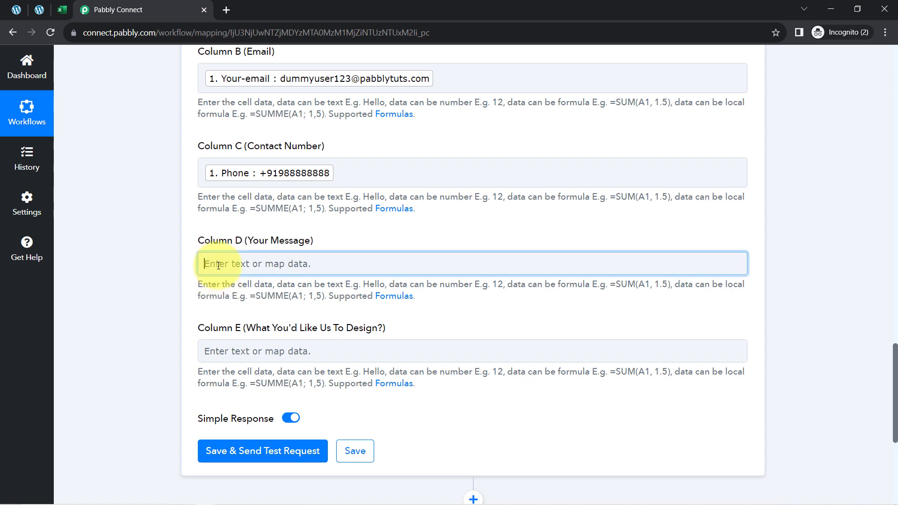
left_click(234, 305)
left_click(255, 421)
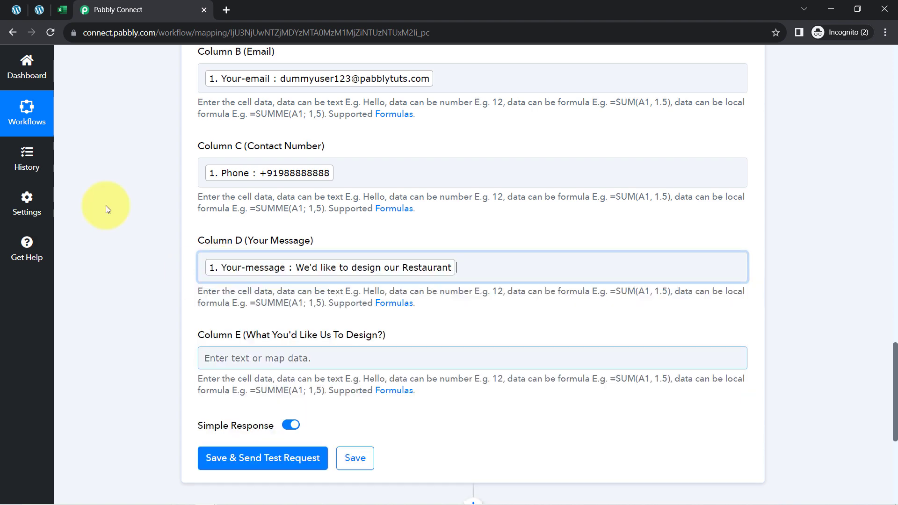
left_click(94, 184)
Map Column E (What You'd Like Us To Design?) to the Menu-837 value from the form submission
scroll(145, 247, "down", 3)
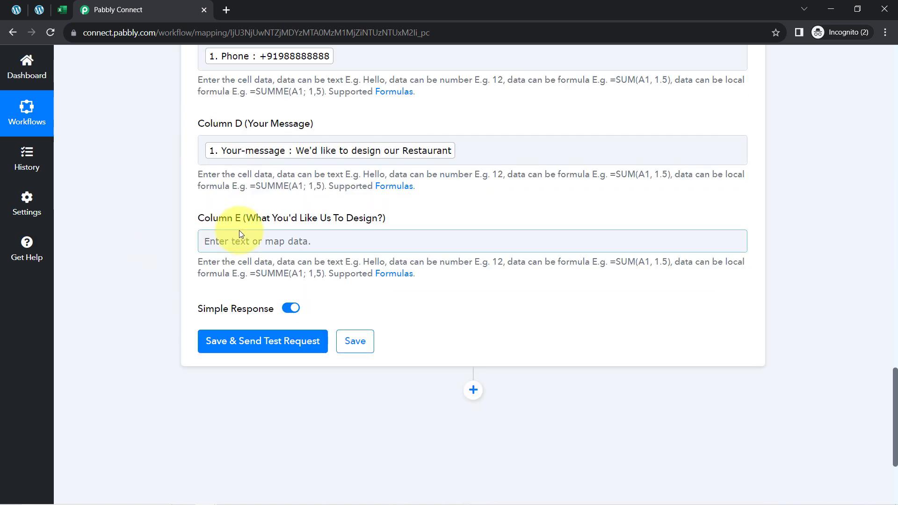
left_click(256, 237)
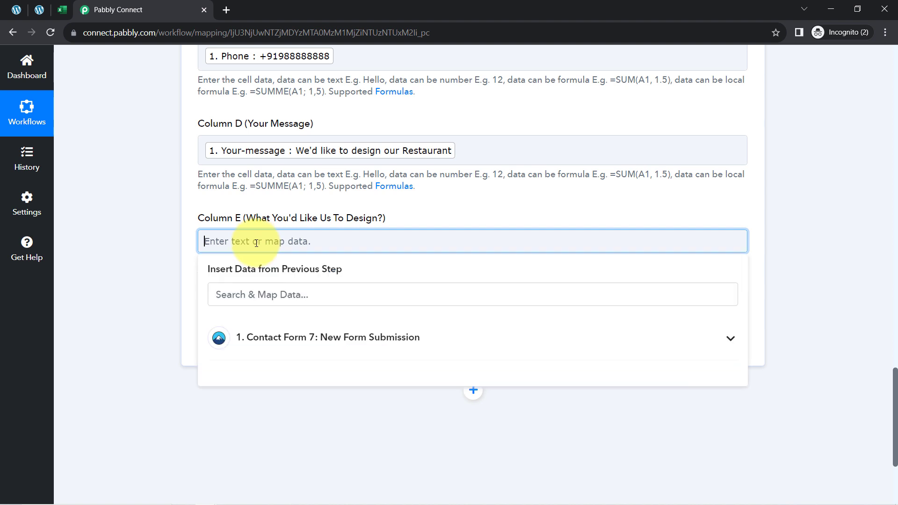
left_click(252, 335)
scroll(294, 394, "down", 3)
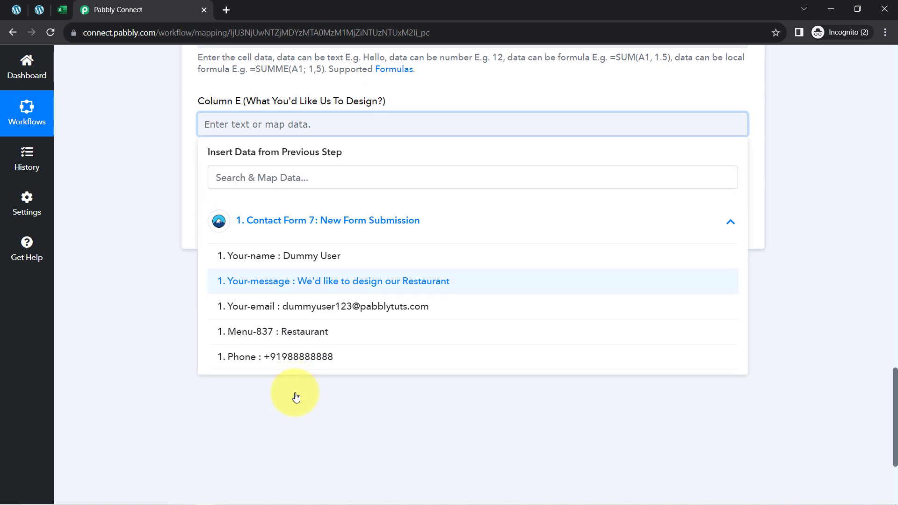
left_click(263, 340)
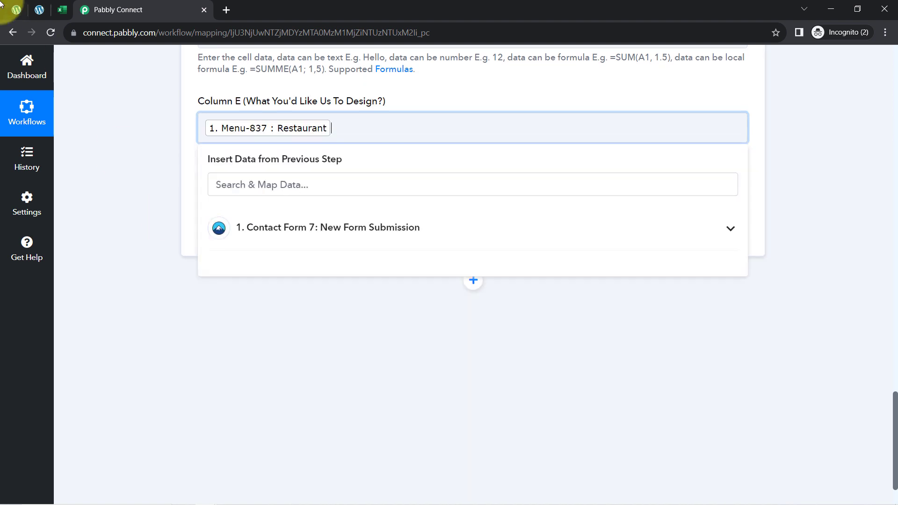
Look at the enquiry form in WordPress and review the workflow from its Contact Form 7 trigger to the Excel action
left_click(21, 12)
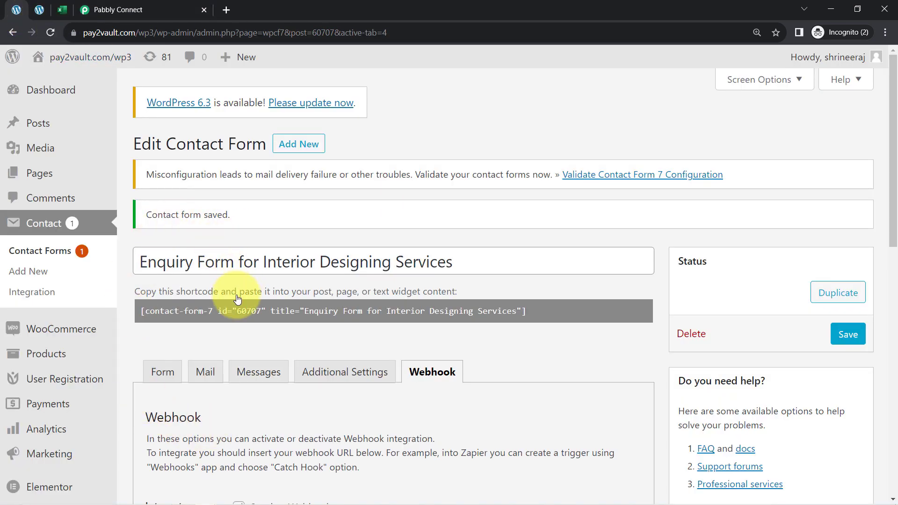
left_click(149, 10)
scroll(125, 201, "up", 10)
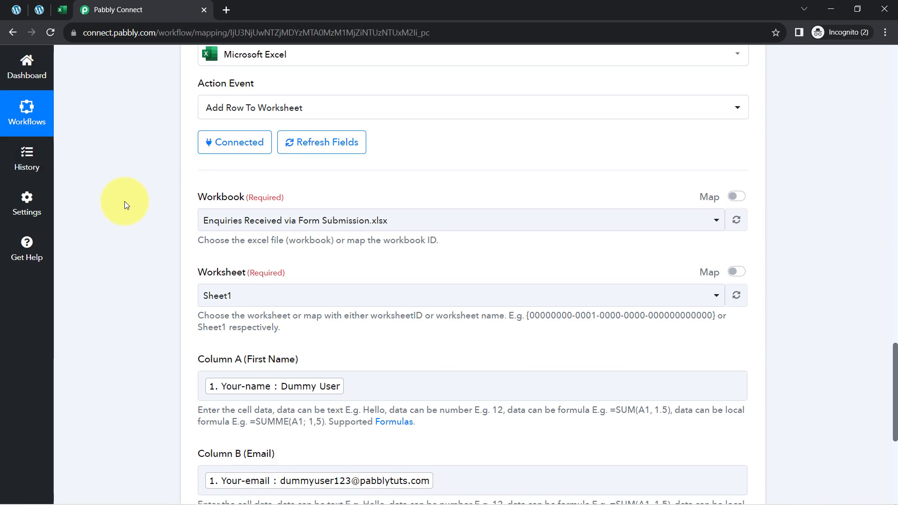
scroll(124, 202, "up", 15)
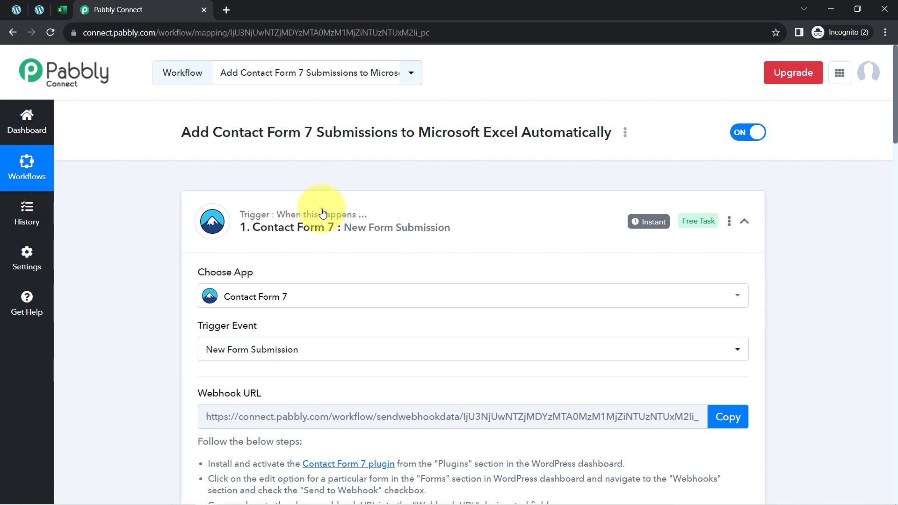
scroll(285, 309, "down", 20)
Remove the extra text "dfvadfvadfv" after the Menu-837 value in the Column E field
left_click(283, 211)
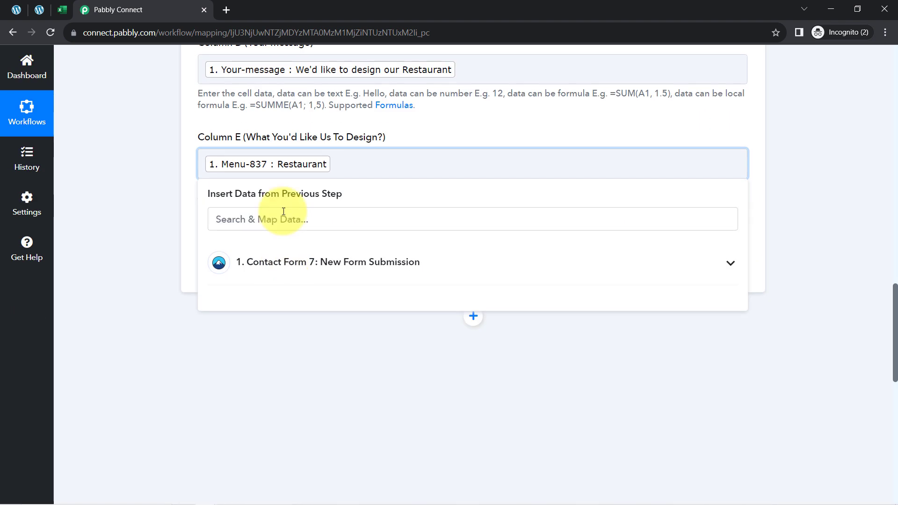
scroll(293, 178, "up", 1)
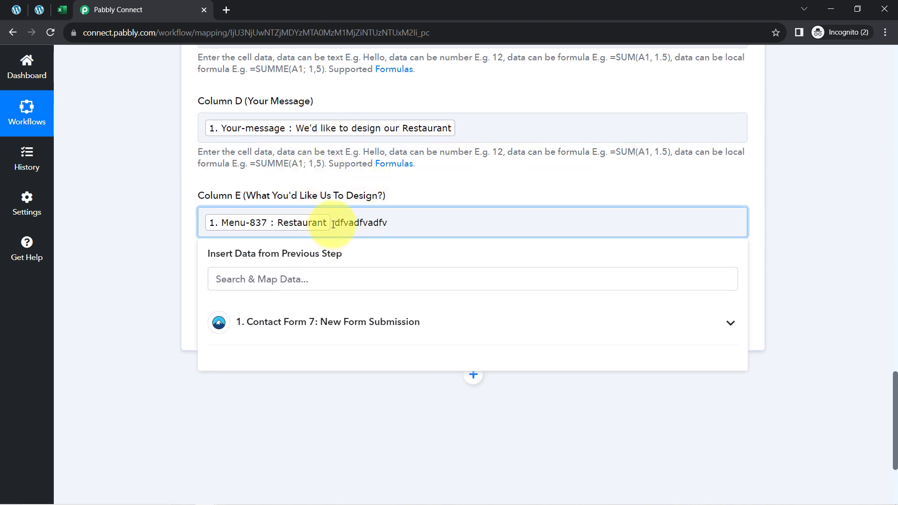
left_click_drag(335, 223, 451, 212)
key("BackSpace")
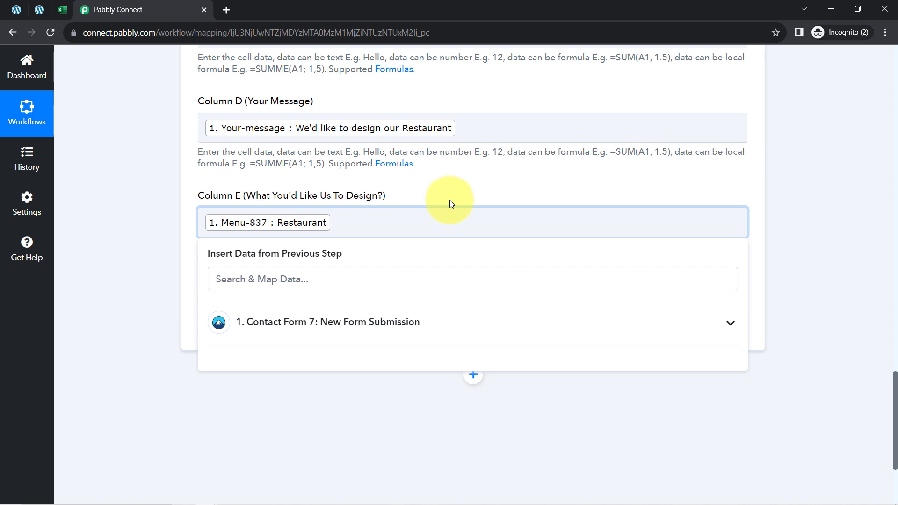
Save the Excel action's column mapping and send a test request
left_click(123, 297)
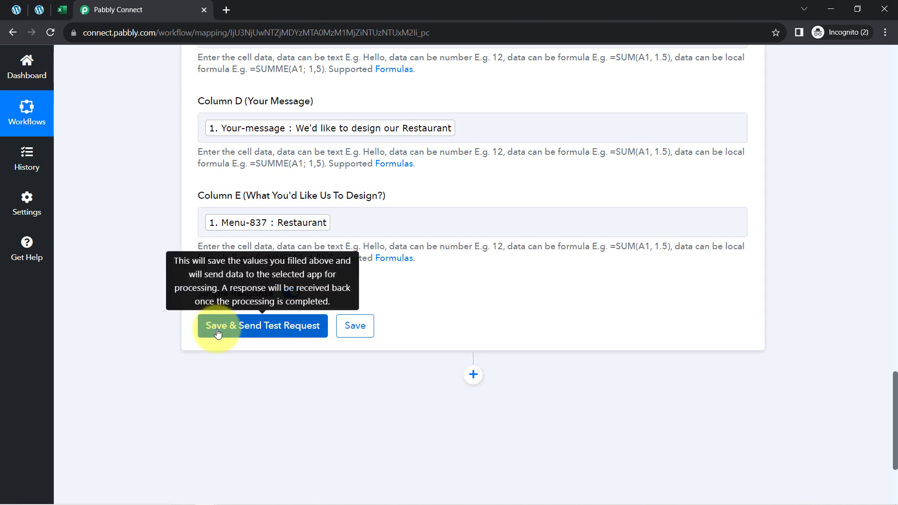
left_click(218, 328)
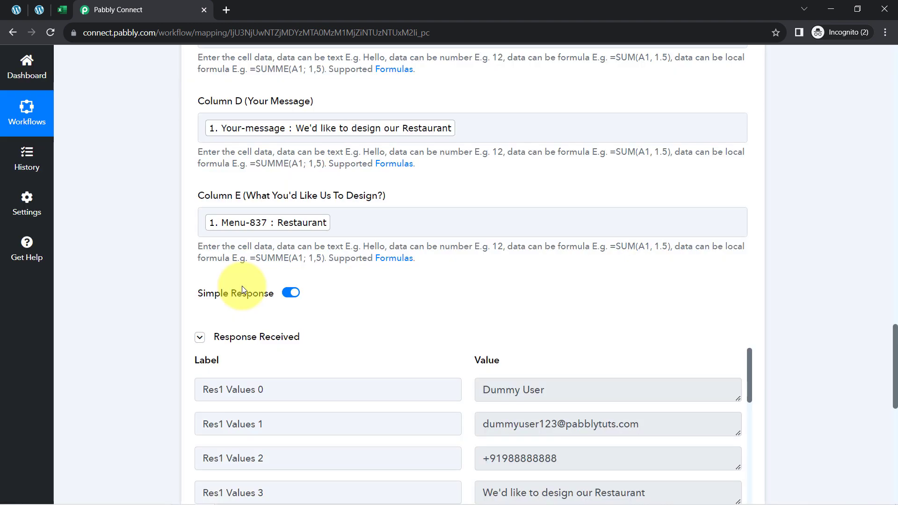
Switch to the Enquiries Received via Form Submission workbook and reload it to check row 2 for the test submission
left_click(255, 336)
left_click(255, 336)
left_click(64, 11)
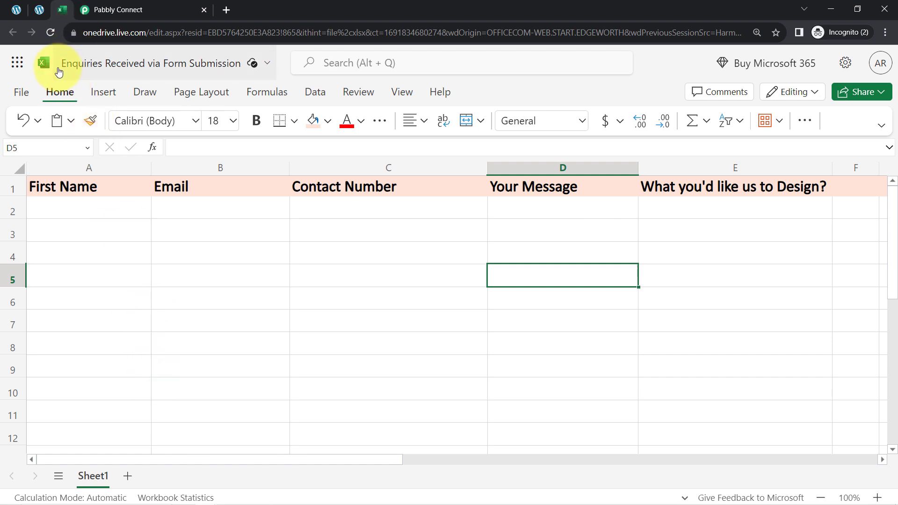
left_click(50, 33)
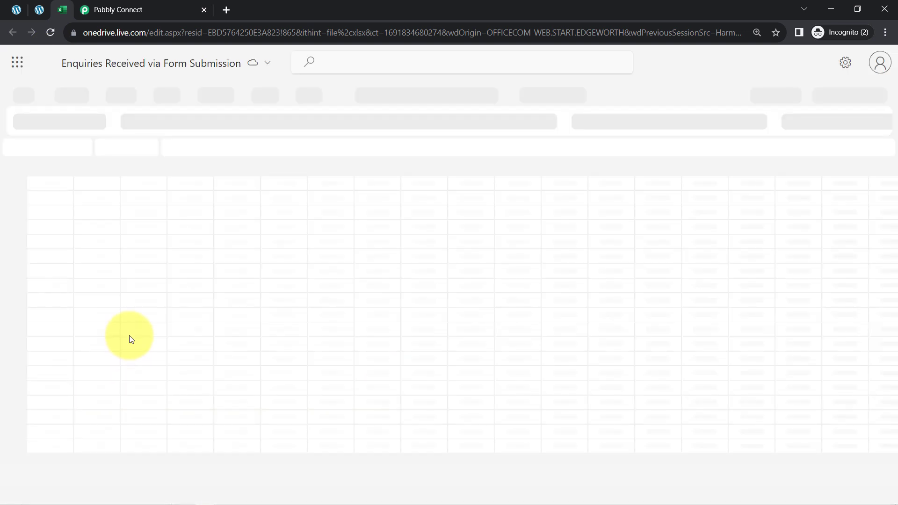
left_click(82, 209)
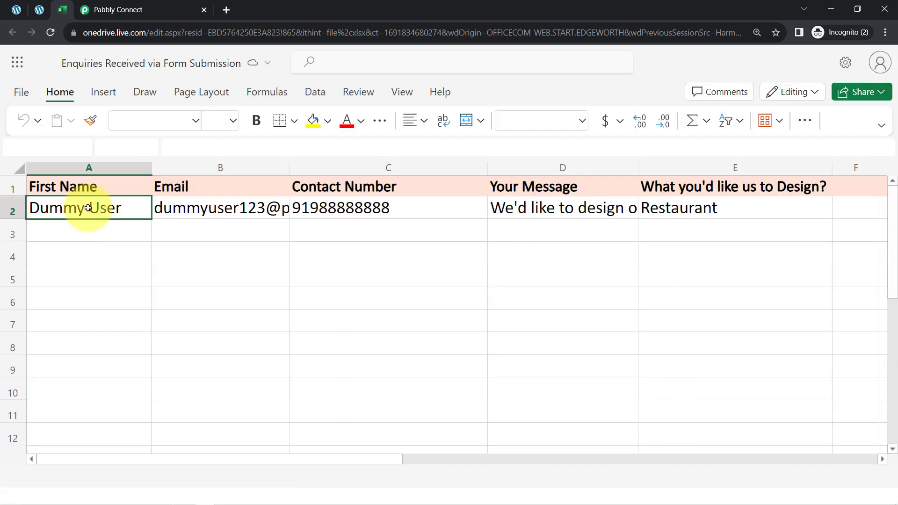
Widen the Email column and set the font size of row 2 to 16
left_click_drag(291, 168, 354, 168)
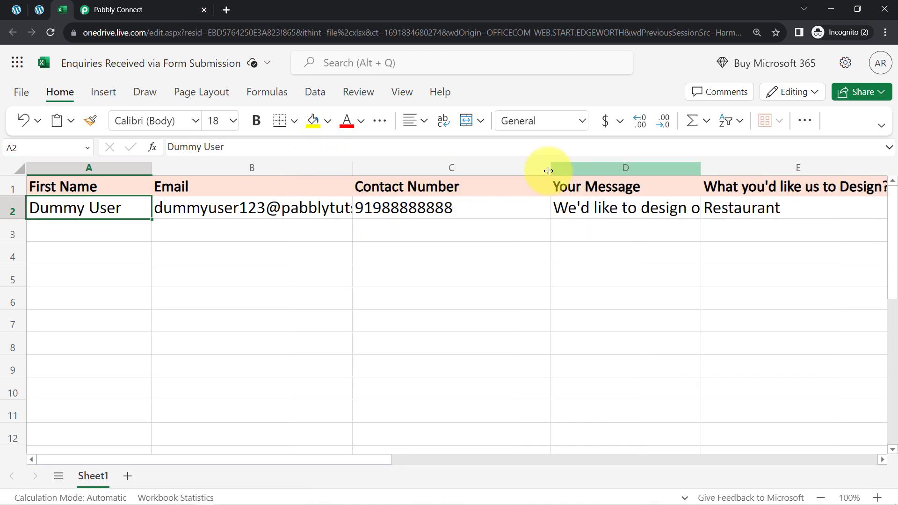
left_click(10, 211)
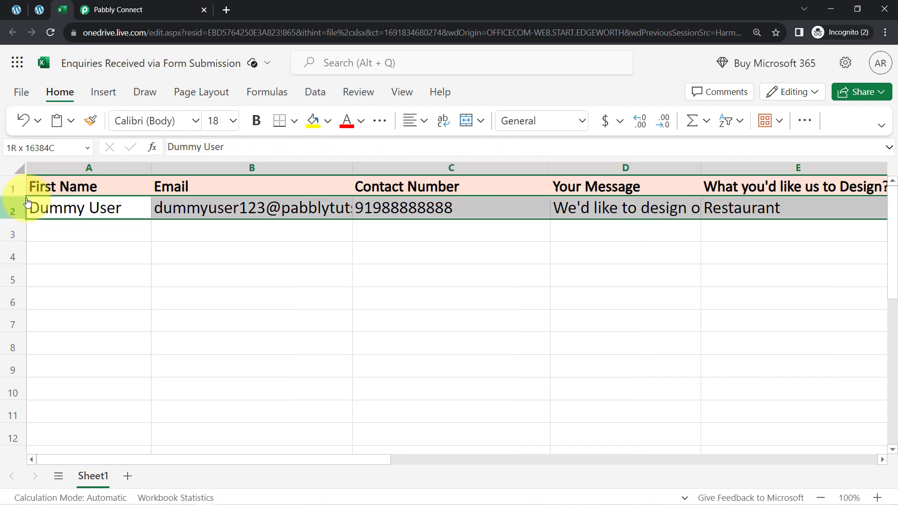
left_click(236, 120)
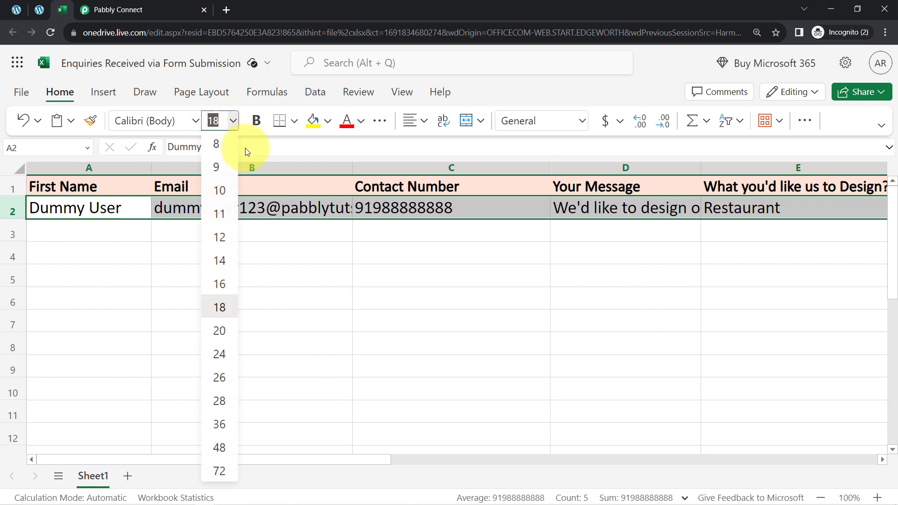
left_click(218, 284)
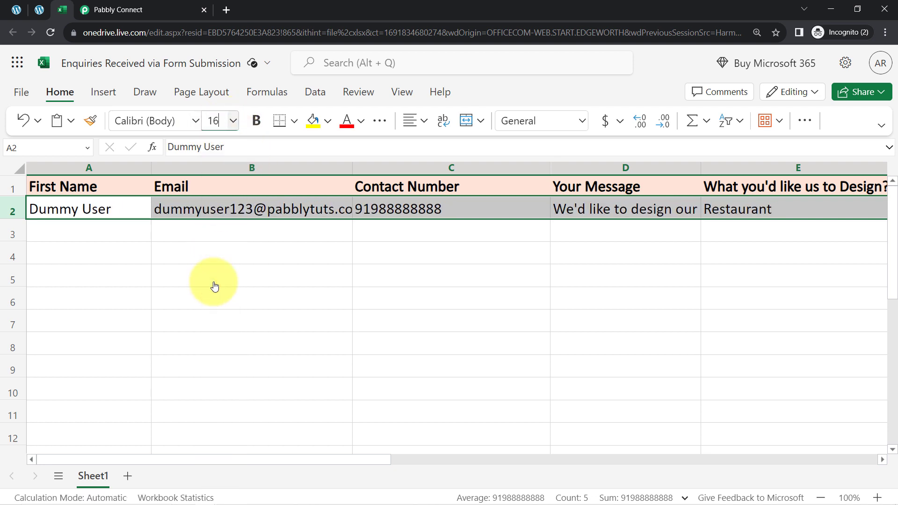
left_click(282, 259)
left_click(728, 212)
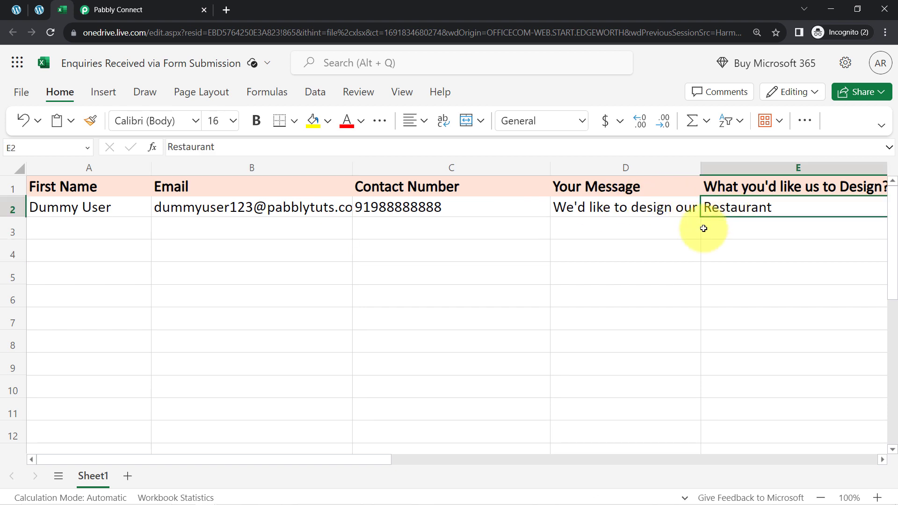
Return to the Pabbly Connect workflow and collapse its Contact Form 7 trigger and Microsoft Excel action for an overview
left_click(38, 10)
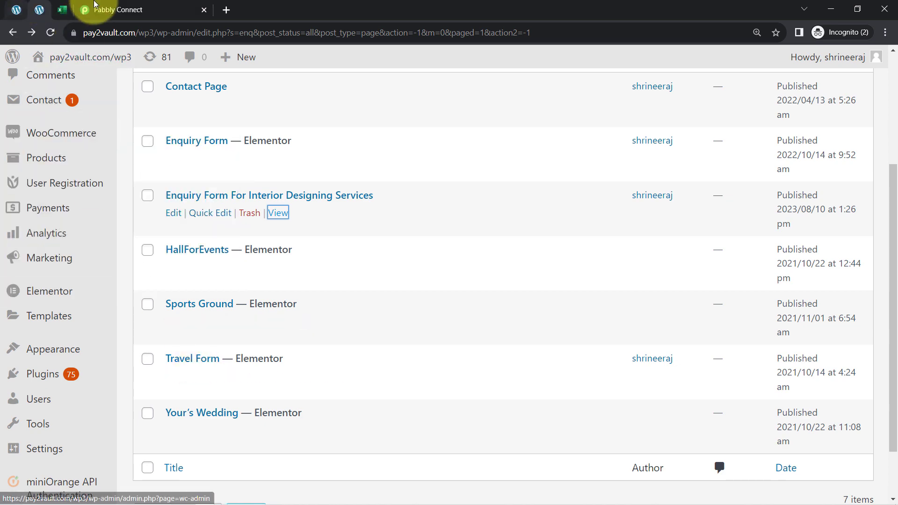
left_click(114, 10)
scroll(99, 295, "up", 20)
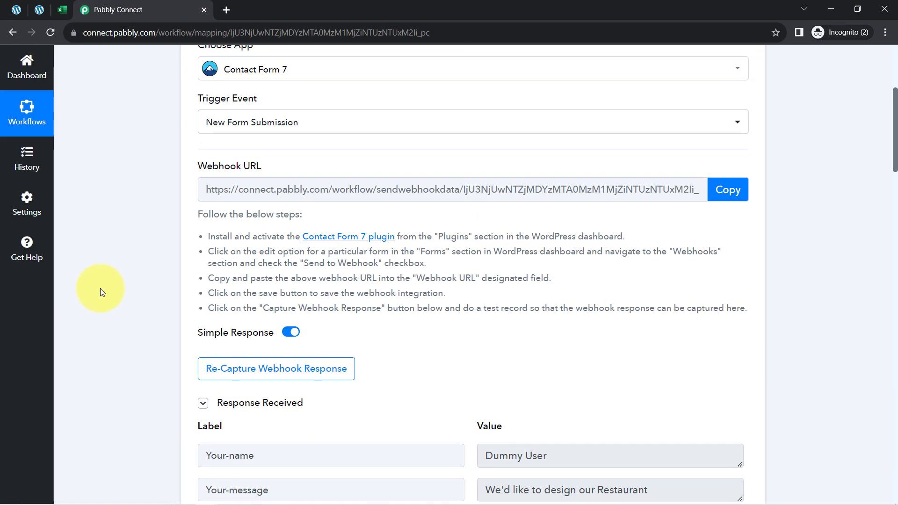
scroll(210, 296, "up", 5)
scroll(206, 296, "down", 2)
scroll(207, 293, "up", 2)
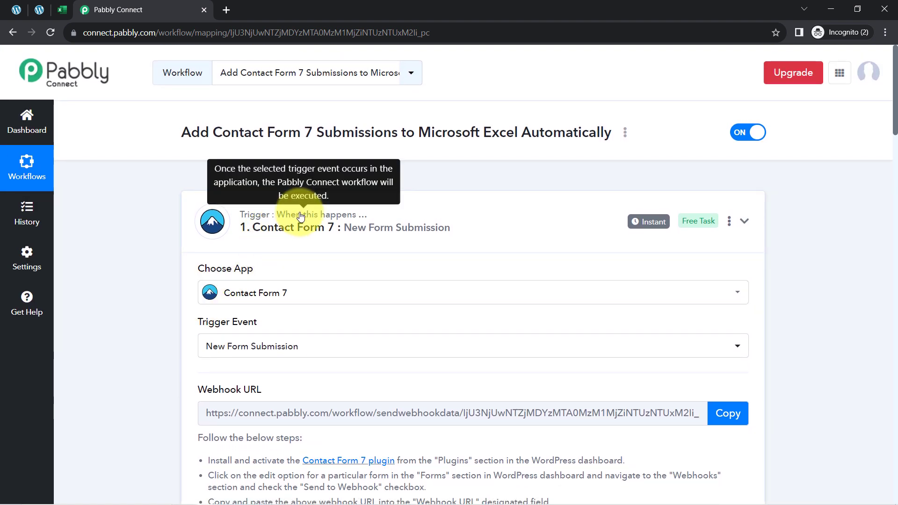
left_click(301, 231)
left_click(281, 344)
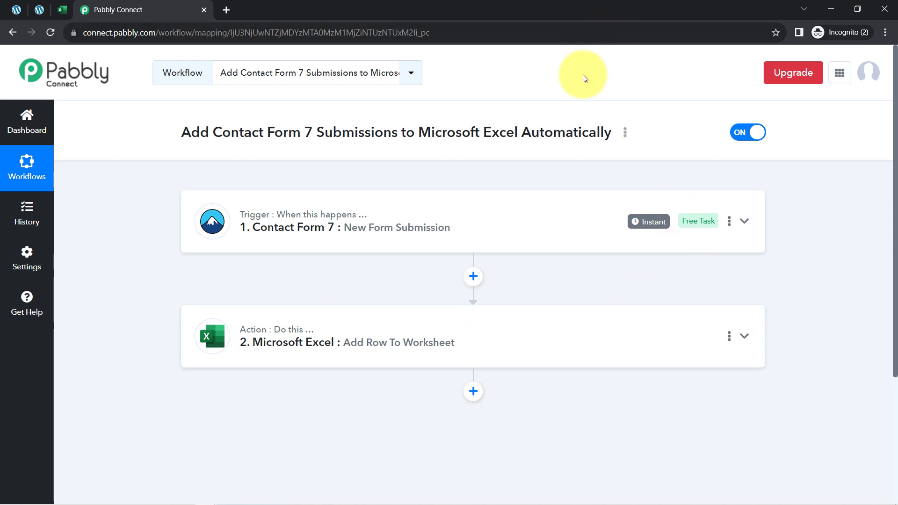
Clone the Add Contact Form 7 Submissions to Microsoft Excel Automatically workflow, return to the original and expand its trigger
left_click(625, 133)
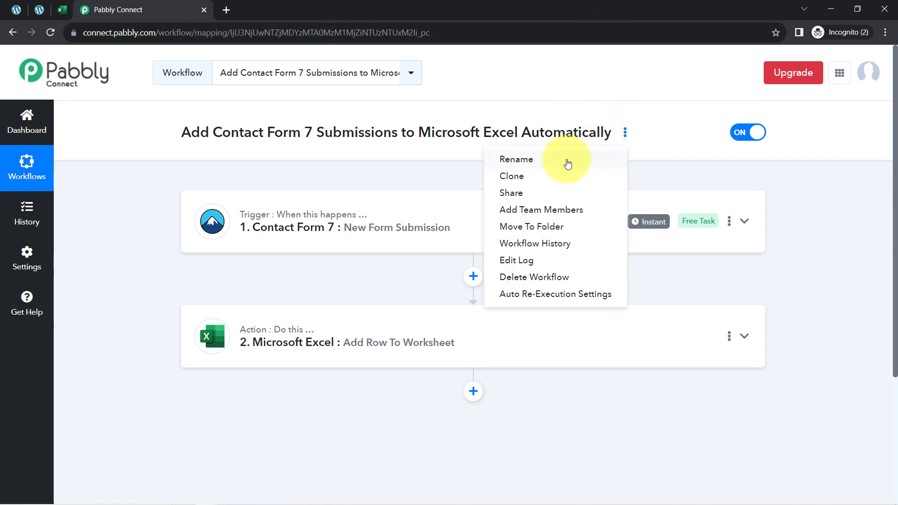
left_click(533, 175)
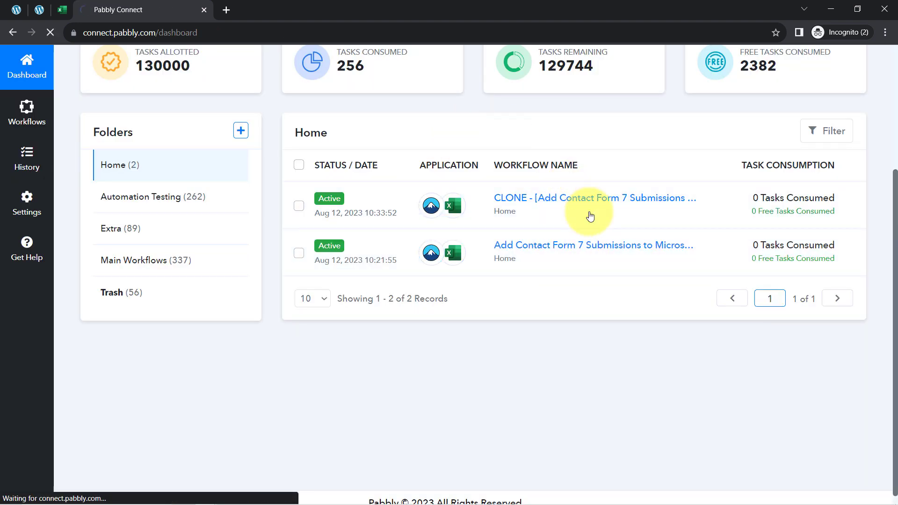
left_click(445, 209)
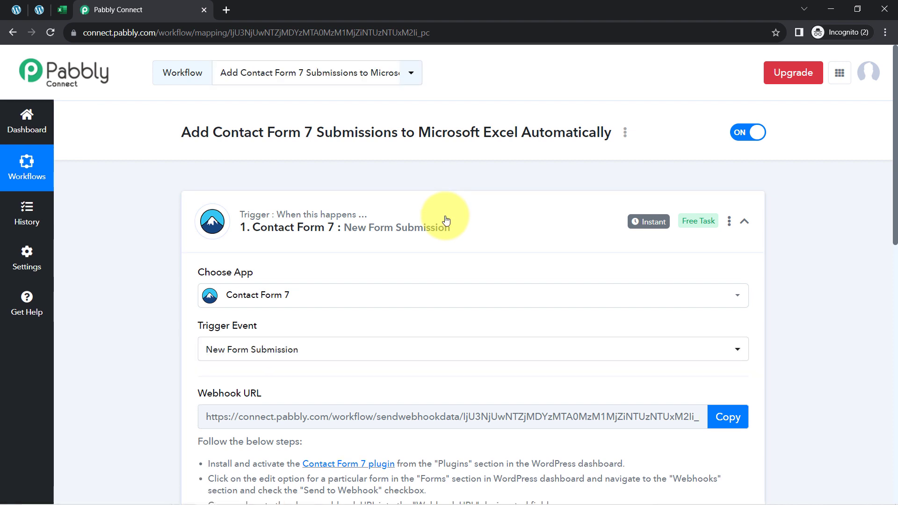
Copy the share link of the original workflow and close the sharing dialog
left_click(626, 136)
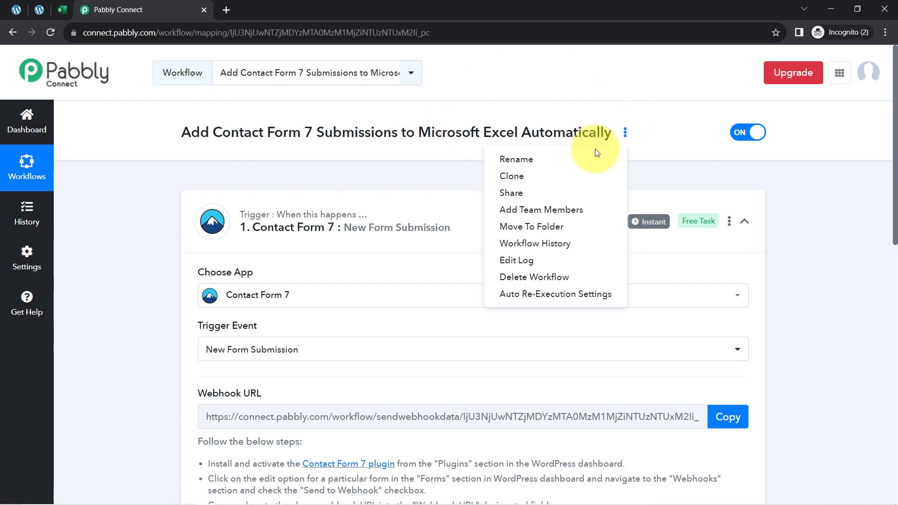
left_click(526, 192)
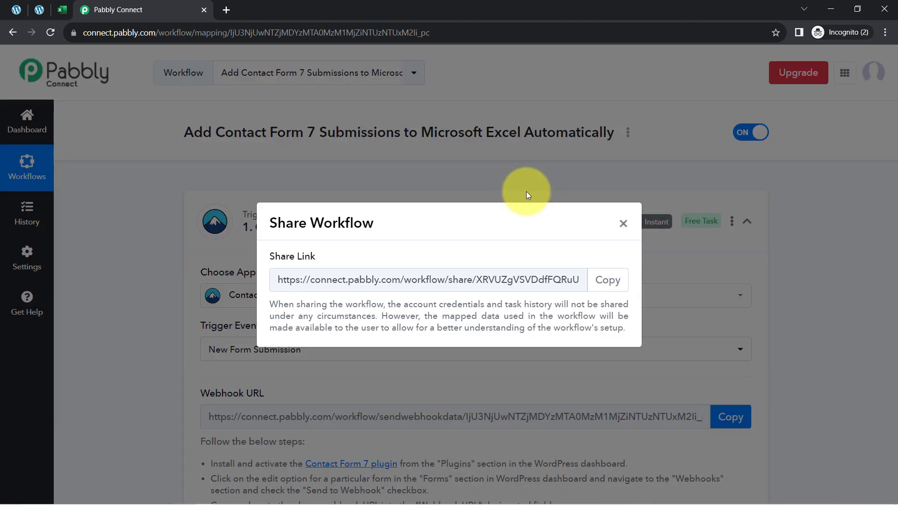
left_click(607, 280)
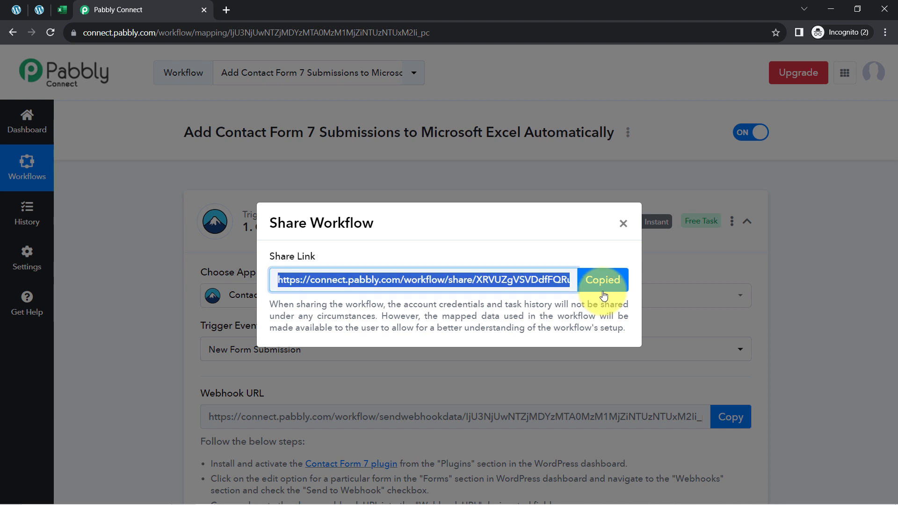
left_click(624, 224)
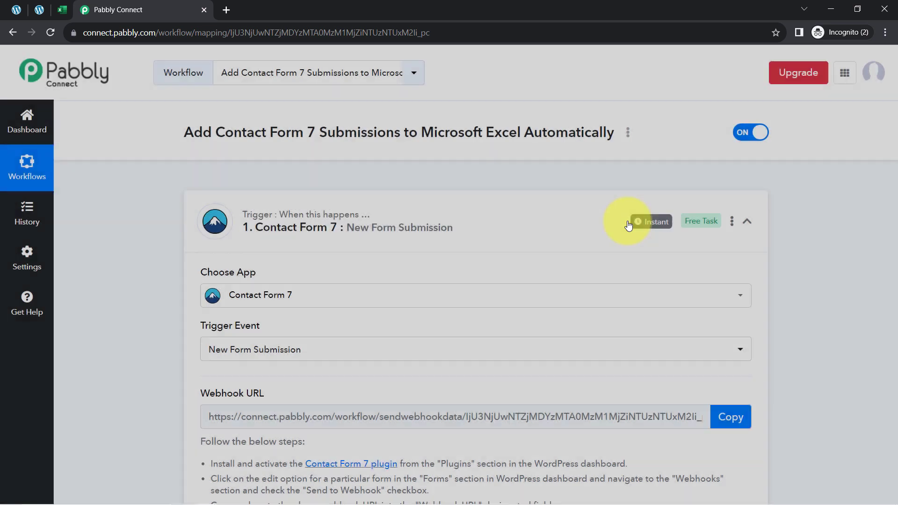